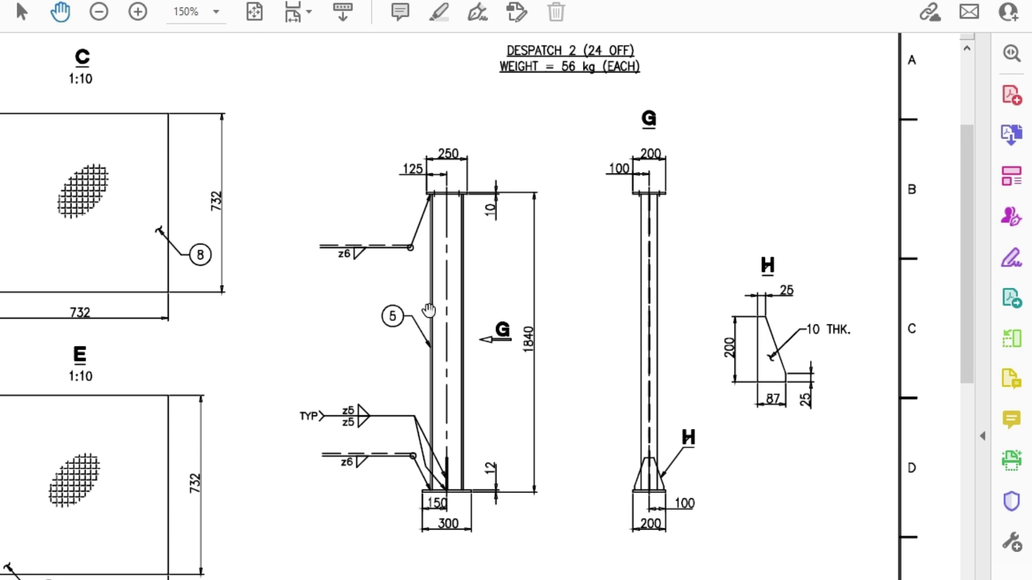
Step: Examine the platform drawing's column, chequered plate, frame and handrail details with their dimensions
left_click_drag(486, 570, 575, 281)
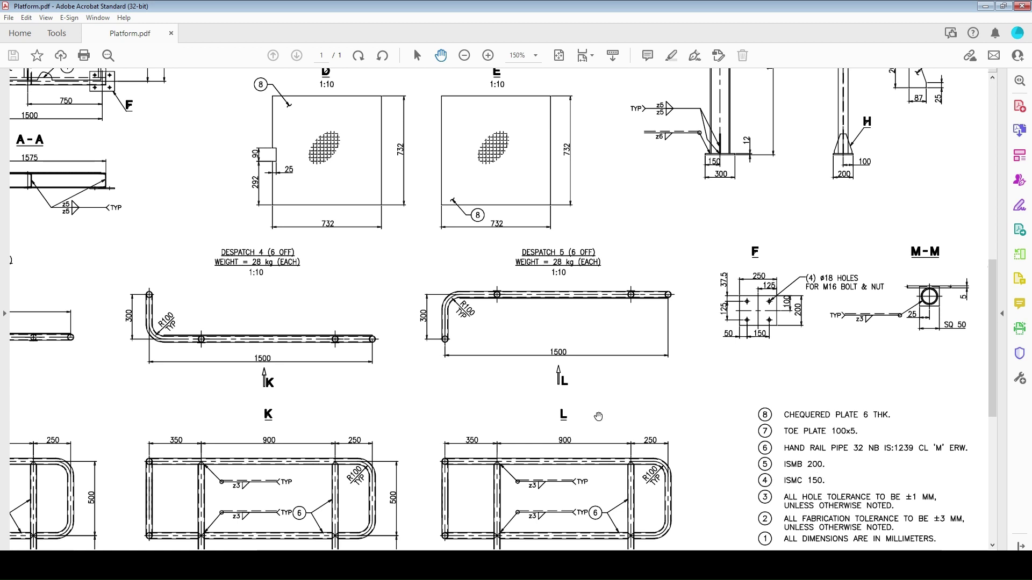
left_click_drag(408, 285, 549, 455)
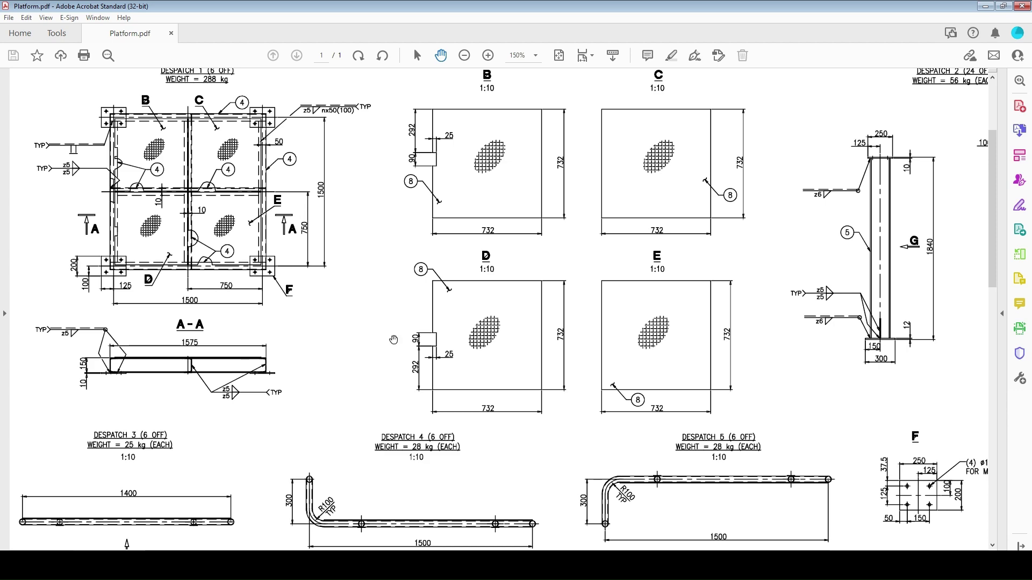
left_click_drag(457, 403, 453, 201)
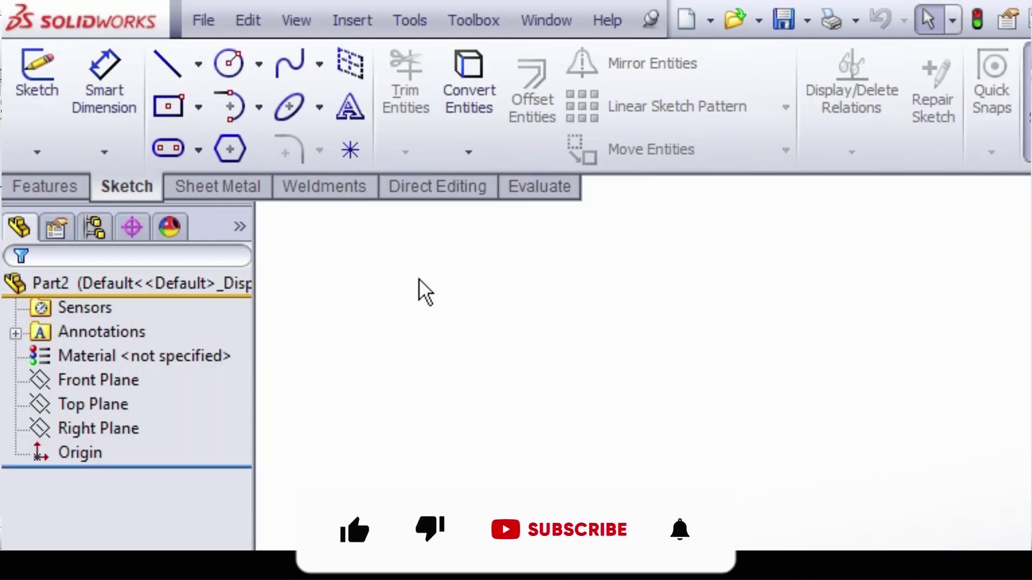
Step: In SolidWorks, start a 3D sketch and draw connected lines from the origin: up about 82 mm, along X about 82 mm, then straight down
left_click(340, 193)
left_click(41, 135)
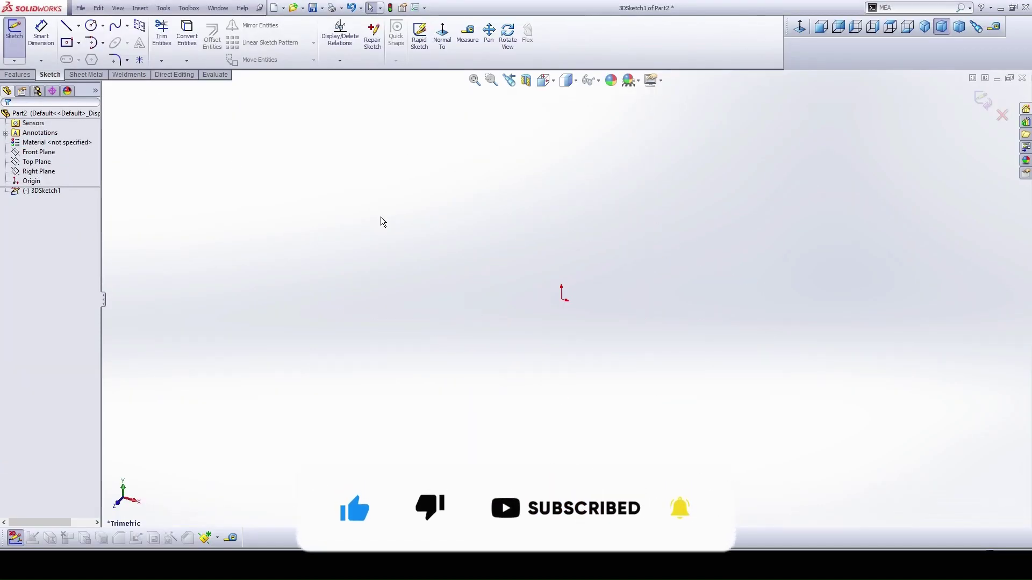
right_click_drag(471, 228, 418, 228)
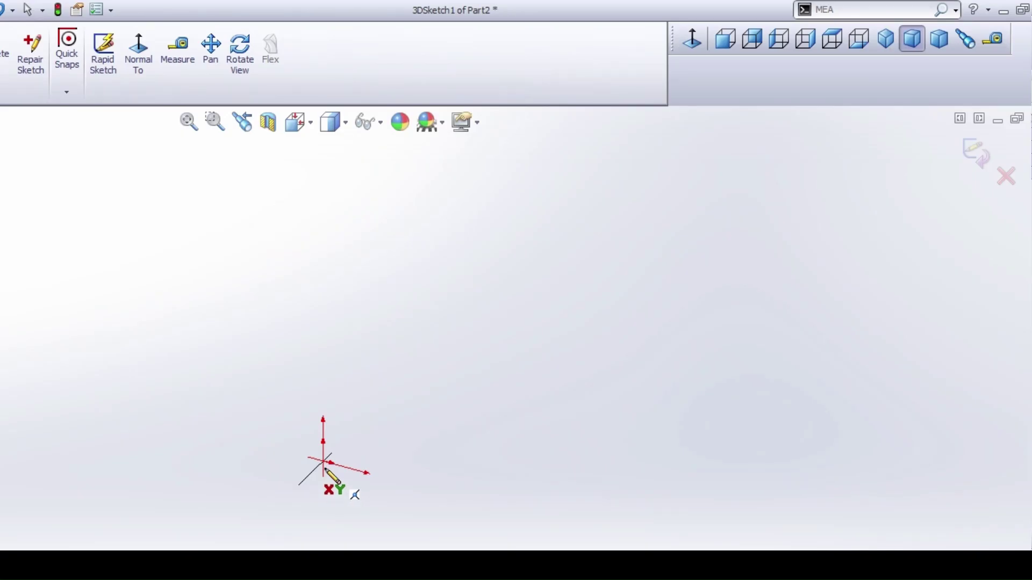
left_click(323, 462)
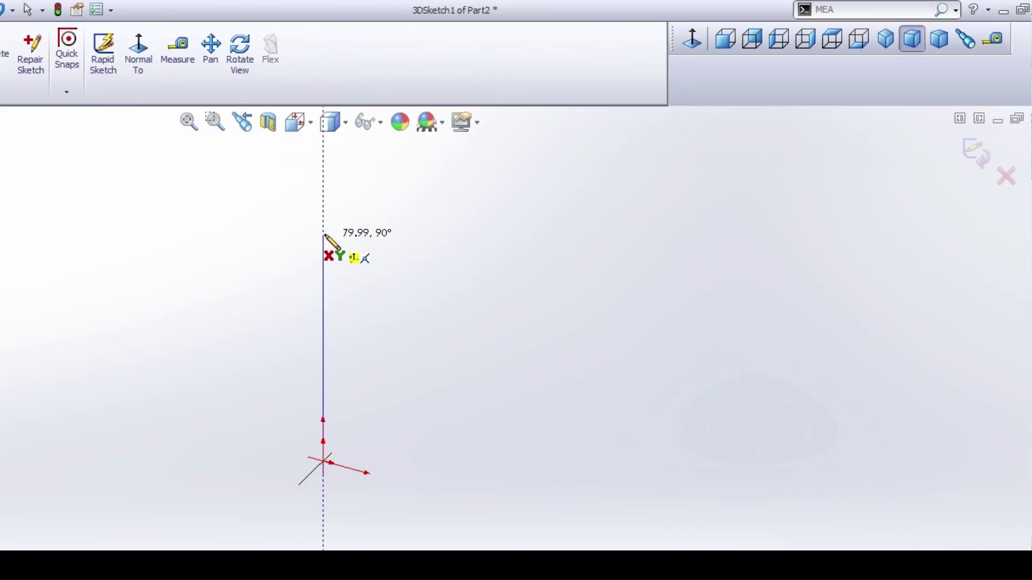
left_click(323, 230)
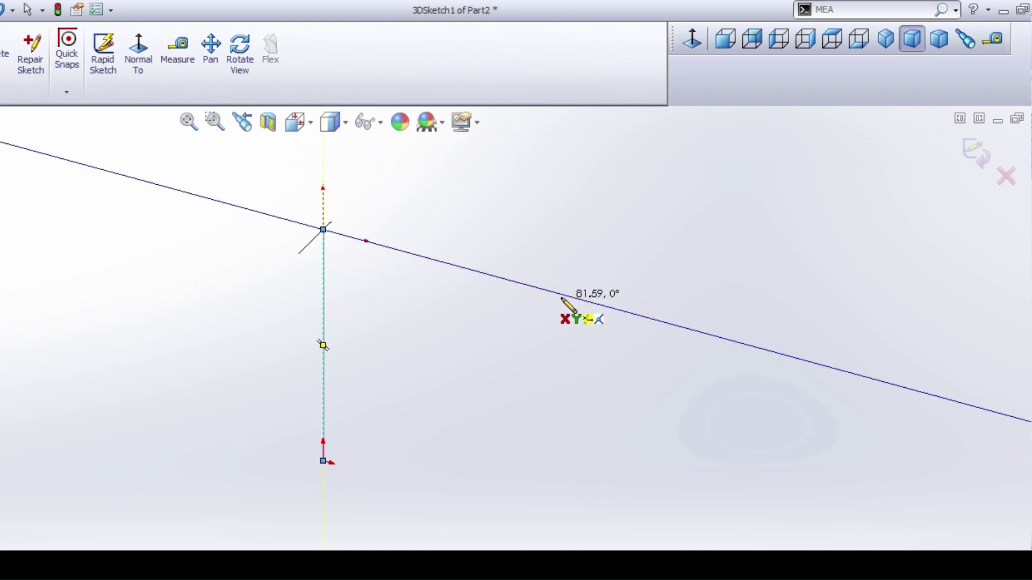
left_click(561, 295)
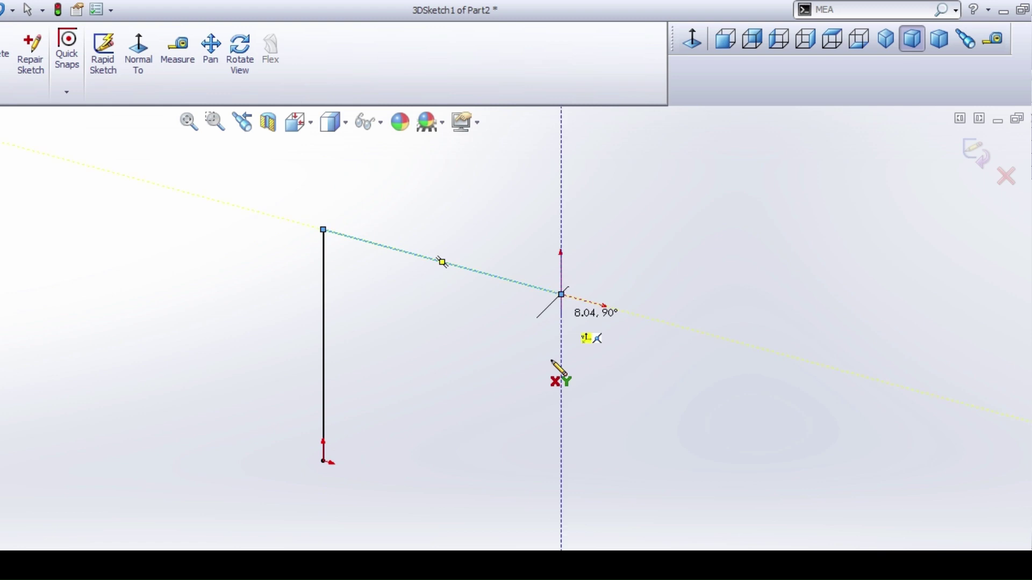
left_click(561, 507)
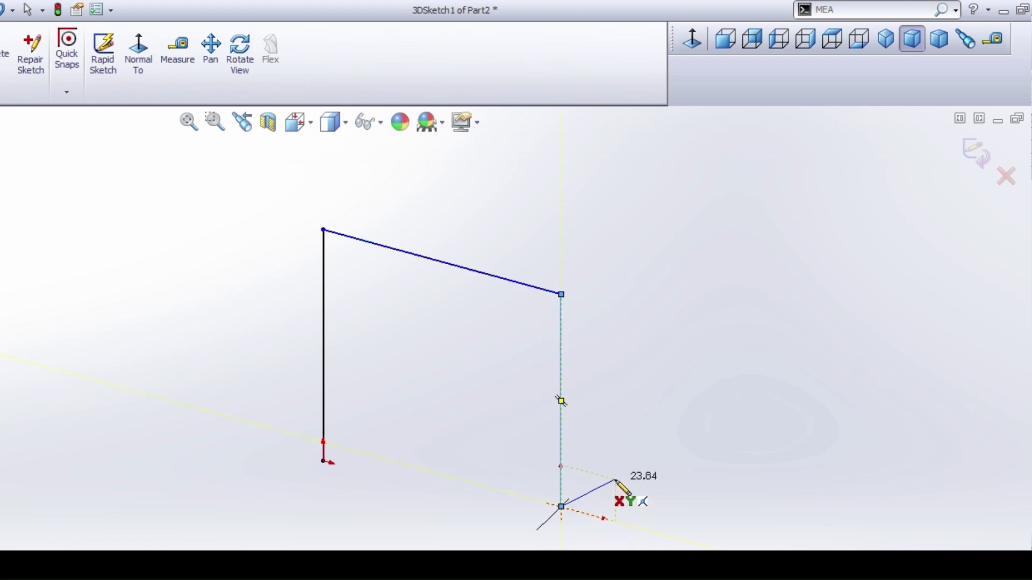
key("Escape")
Step: From the second leg's top corner, draw a line about 85 mm back along Z, followed by a third leg straight down
right_click_drag(640, 446, 578, 469)
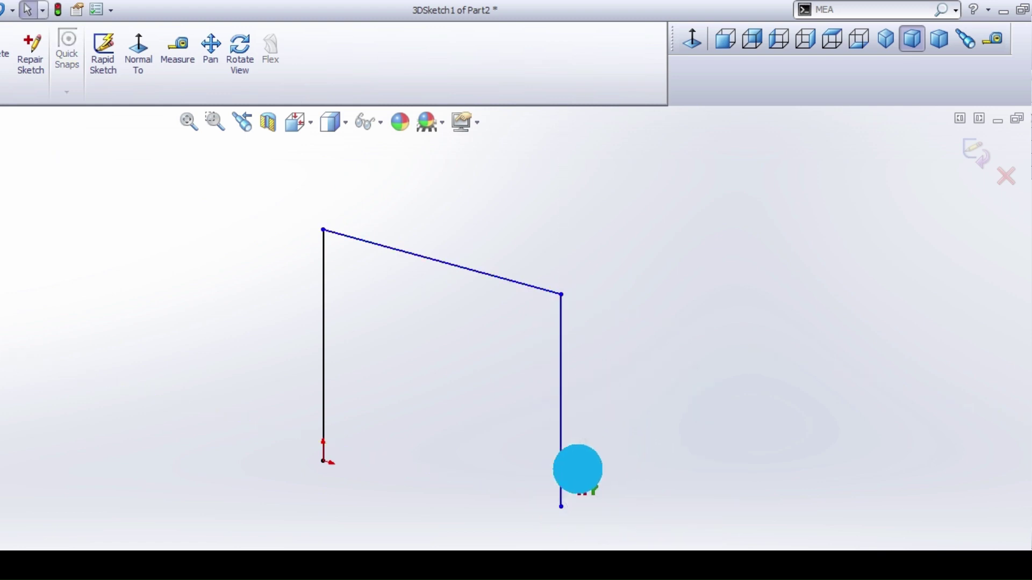
left_click(561, 294)
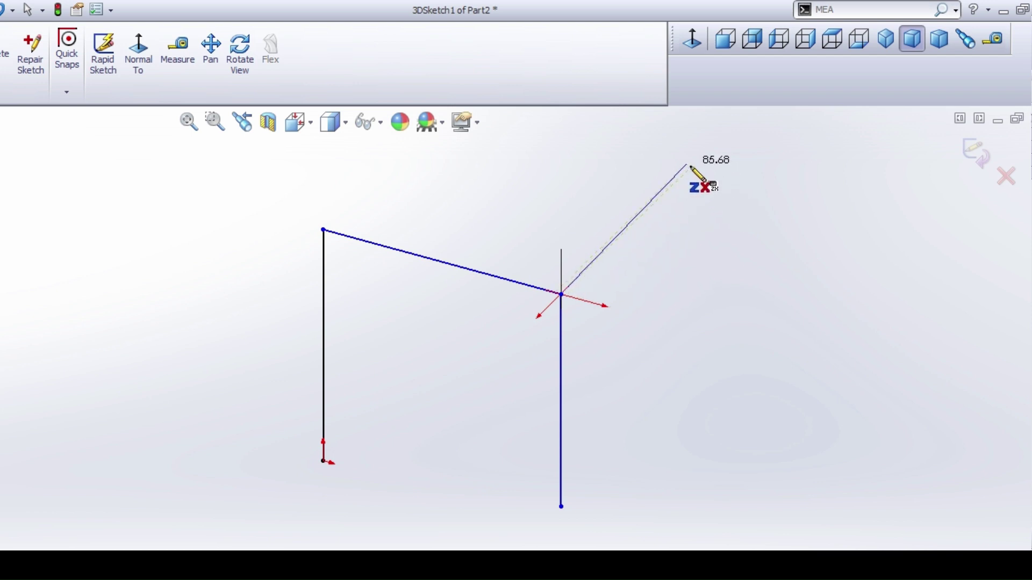
left_click(712, 259)
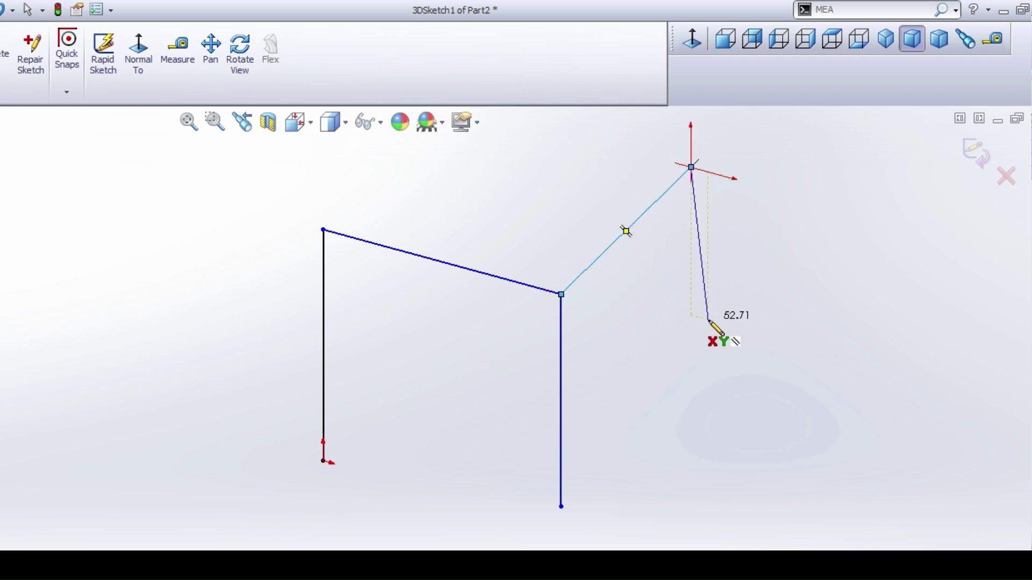
left_click(690, 363)
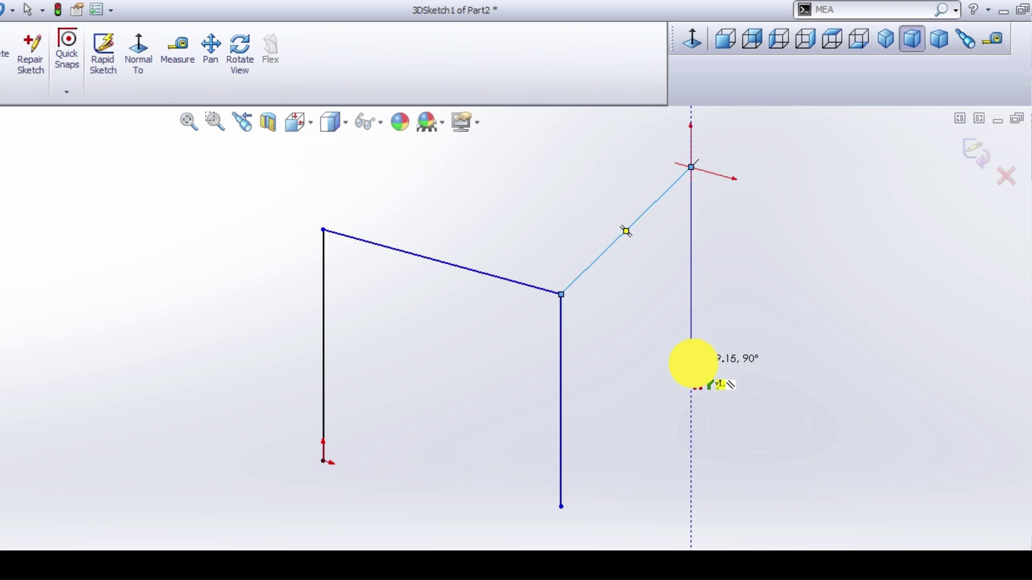
key("Escape")
Step: Close the top frame with a line about 85 mm back along Z from the first leg's top, joined to the third leg's top
middle_click_drag(590, 371, 608, 419)
scroll(396, 449, "up", 4)
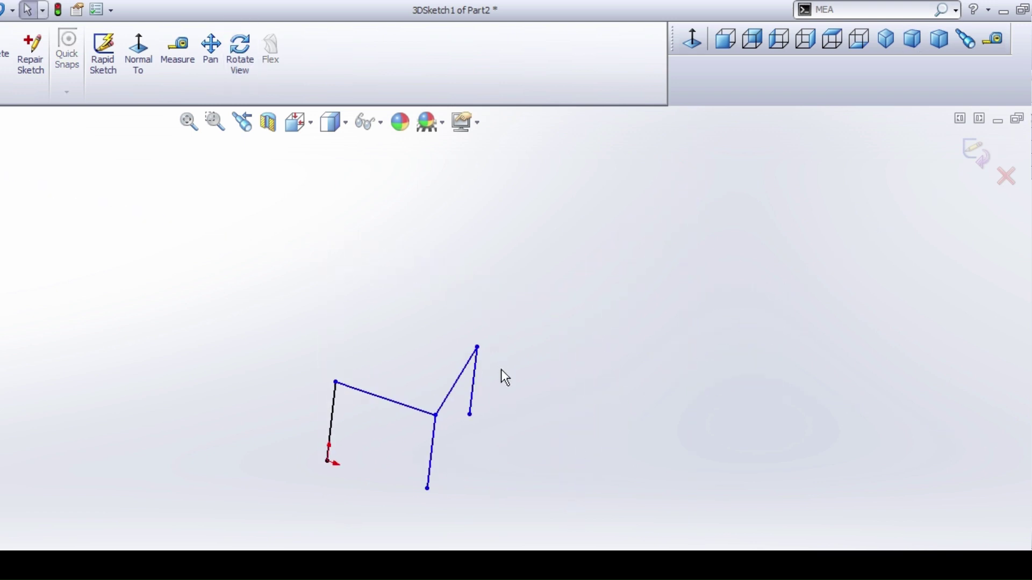
scroll(502, 376, "down", 4)
left_click(886, 39)
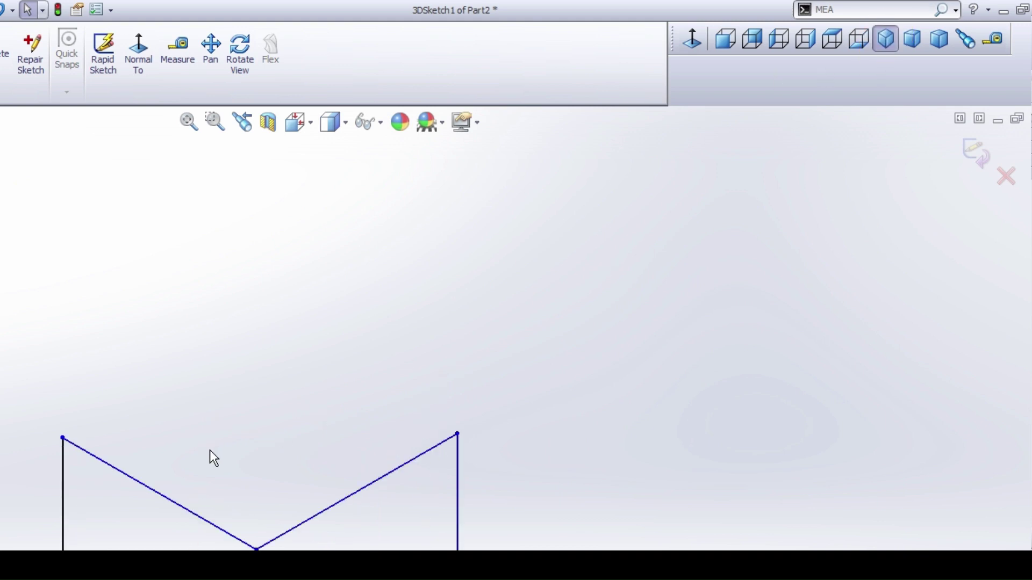
right_click_drag(337, 401, 253, 422)
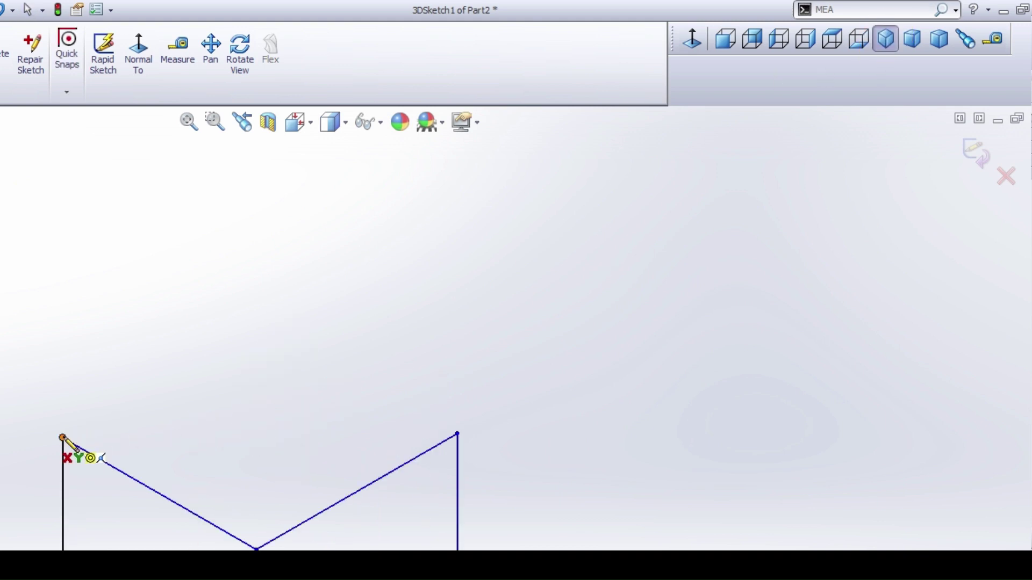
left_click(62, 438)
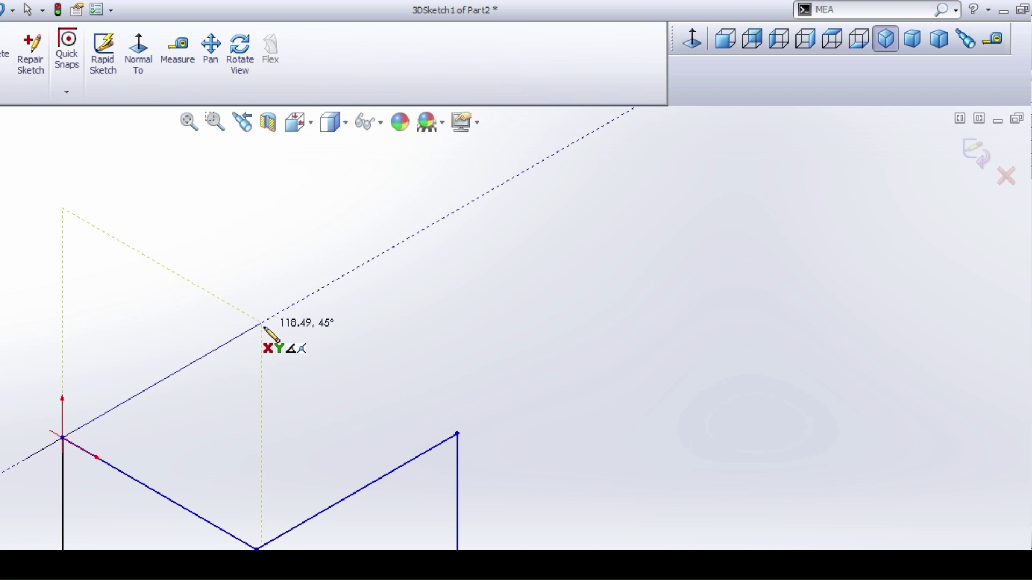
key("Tab")
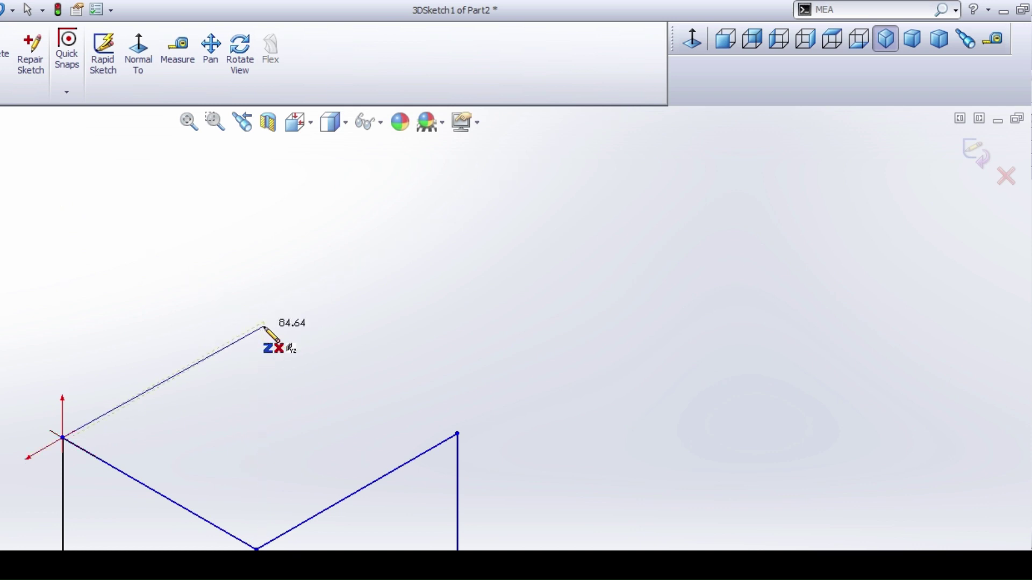
key("Tab")
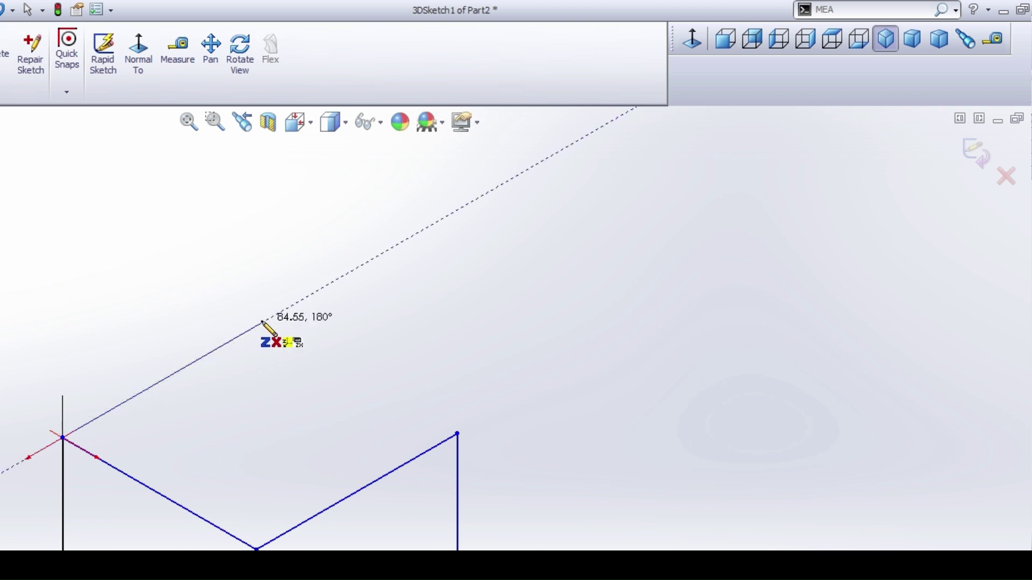
left_click(263, 323)
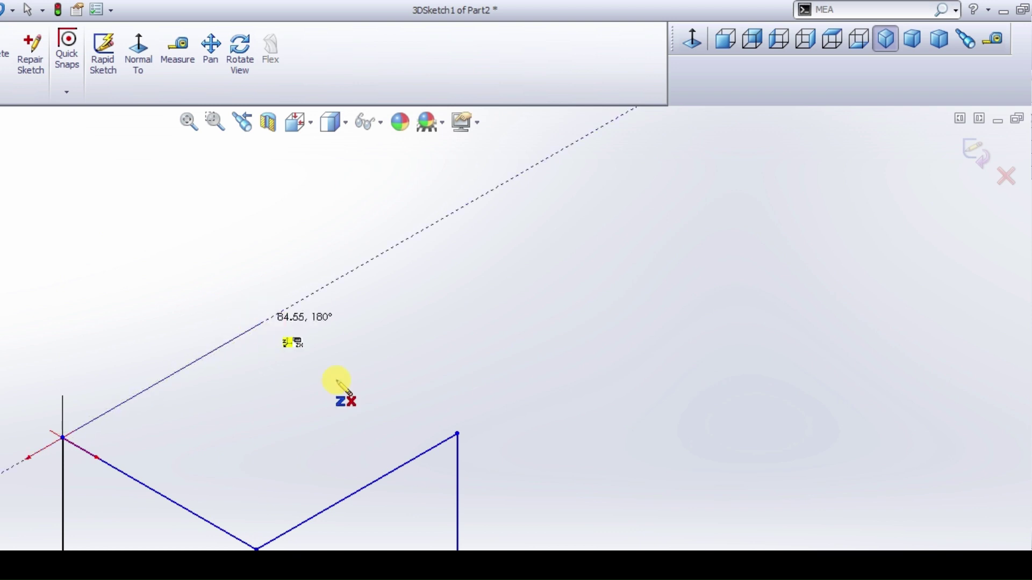
left_click(457, 434)
key("Escape")
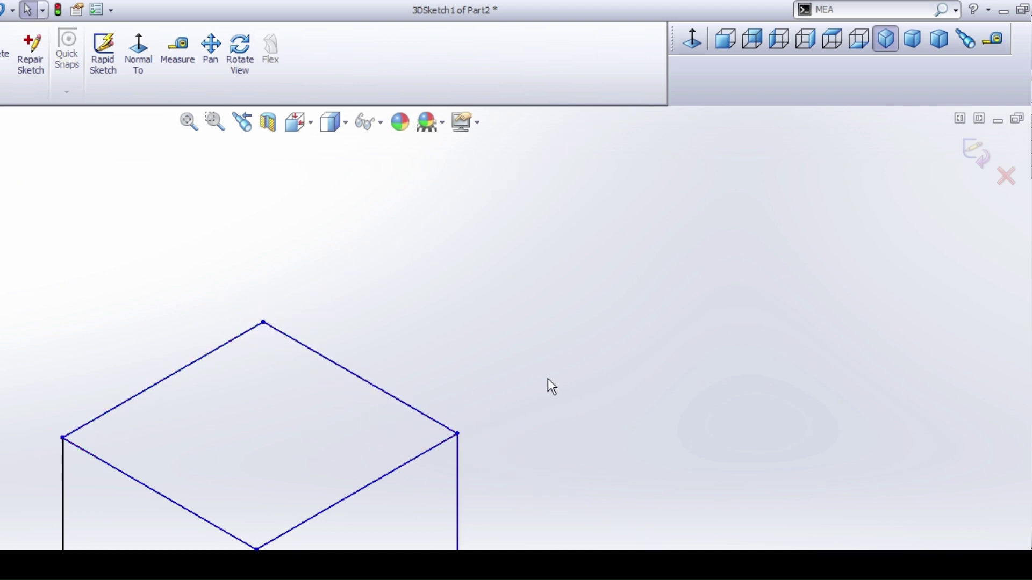
Step: Draw the fourth leg straight down along Y from the remaining back corner of the top frame
right_click_drag(456, 408, 467, 376)
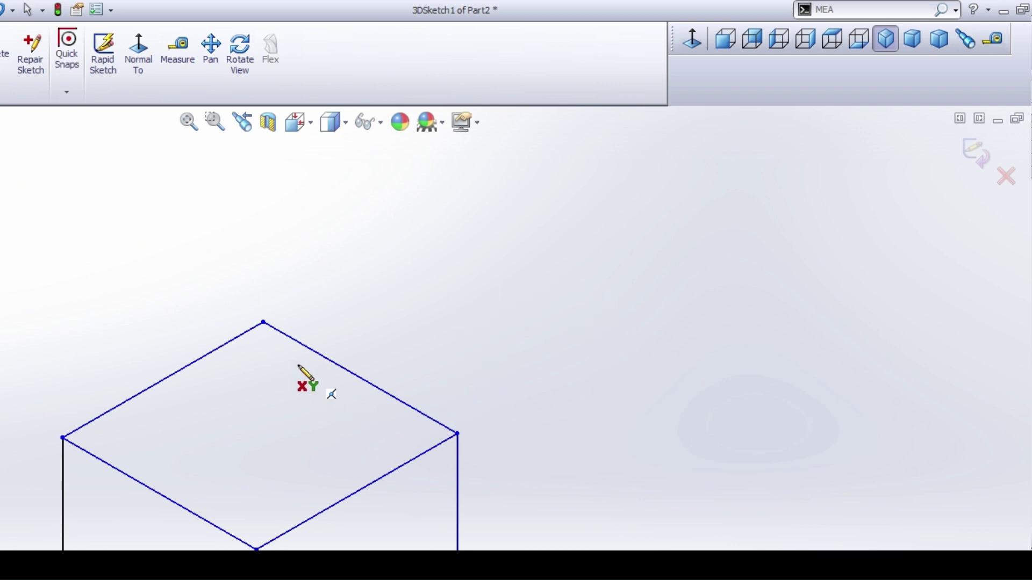
left_click(263, 322)
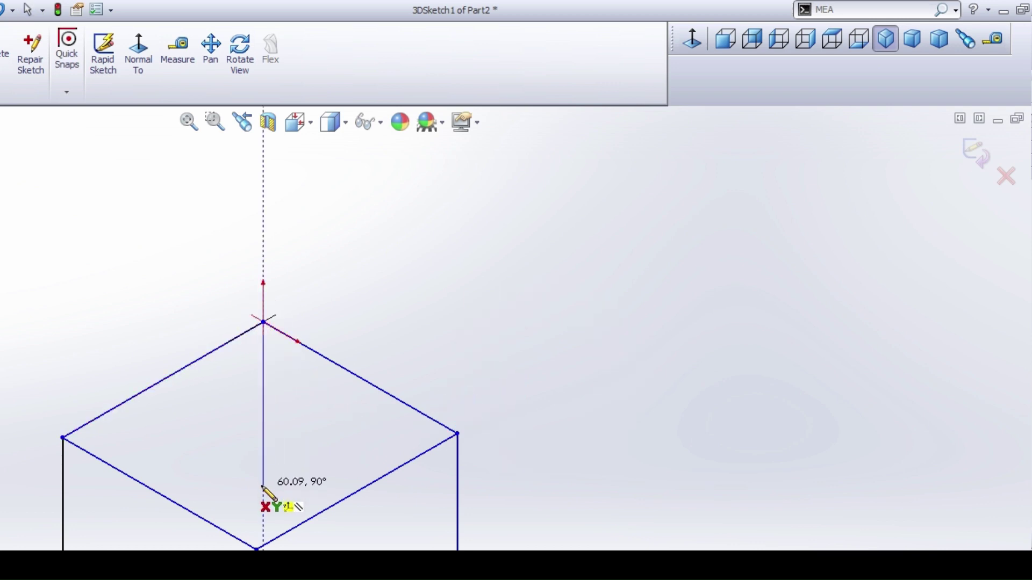
left_click(403, 485)
key("Escape")
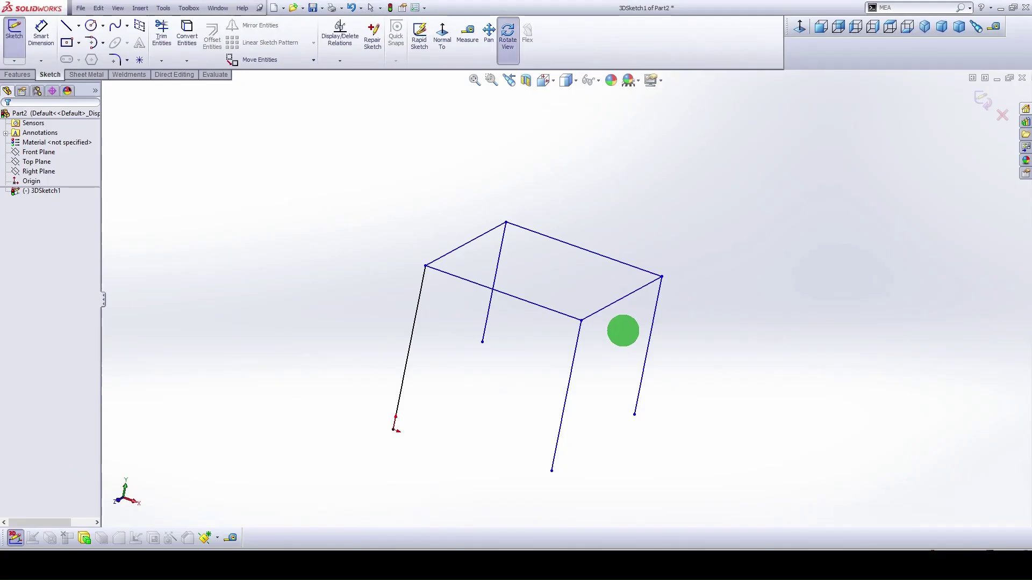
Step: Apply an Equal relation to all four vertical leg lines
middle_click_drag(622, 331, 620, 347)
left_click_drag(691, 365, 367, 367)
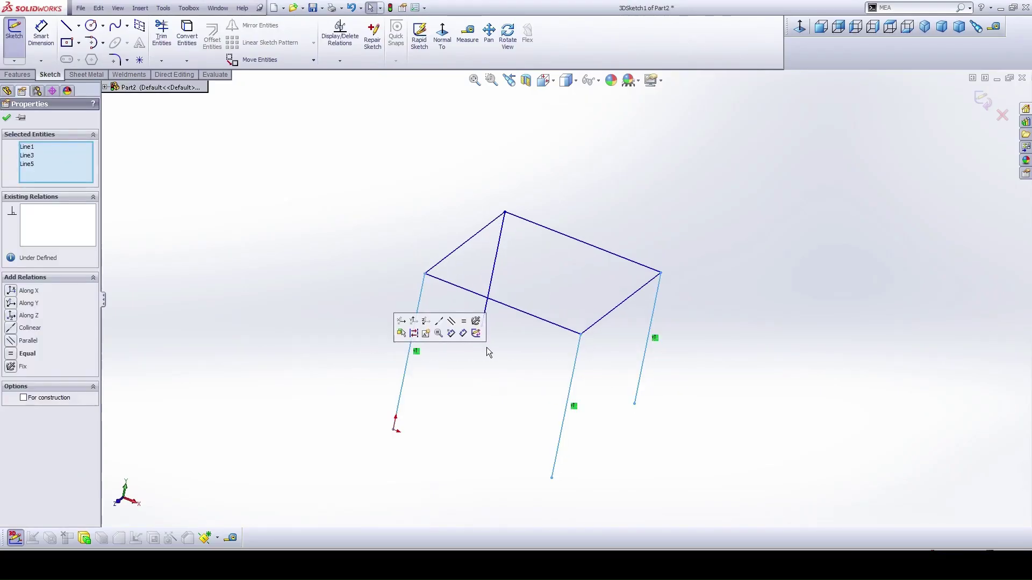
left_click(495, 266)
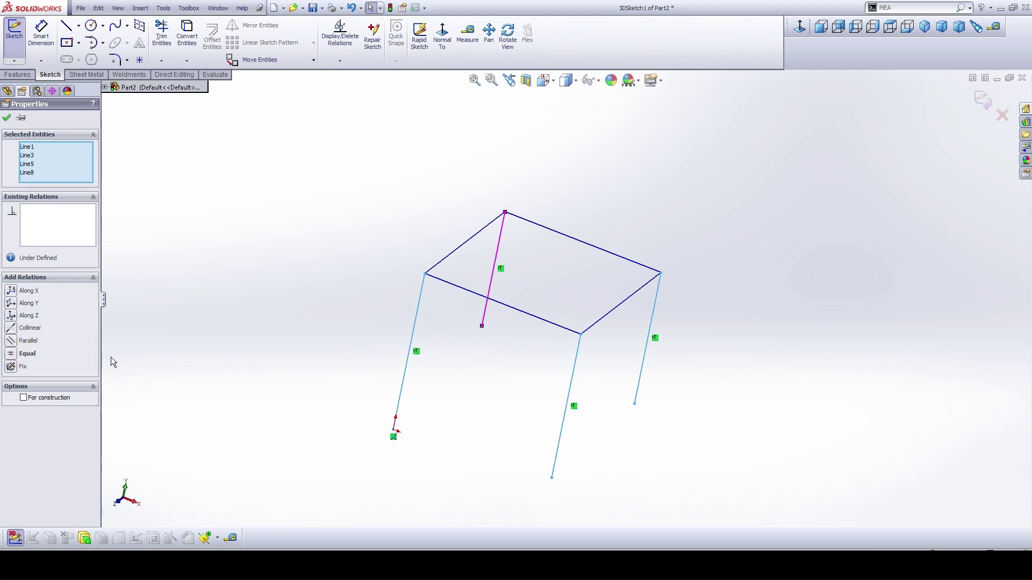
left_click(27, 353)
left_click(223, 329)
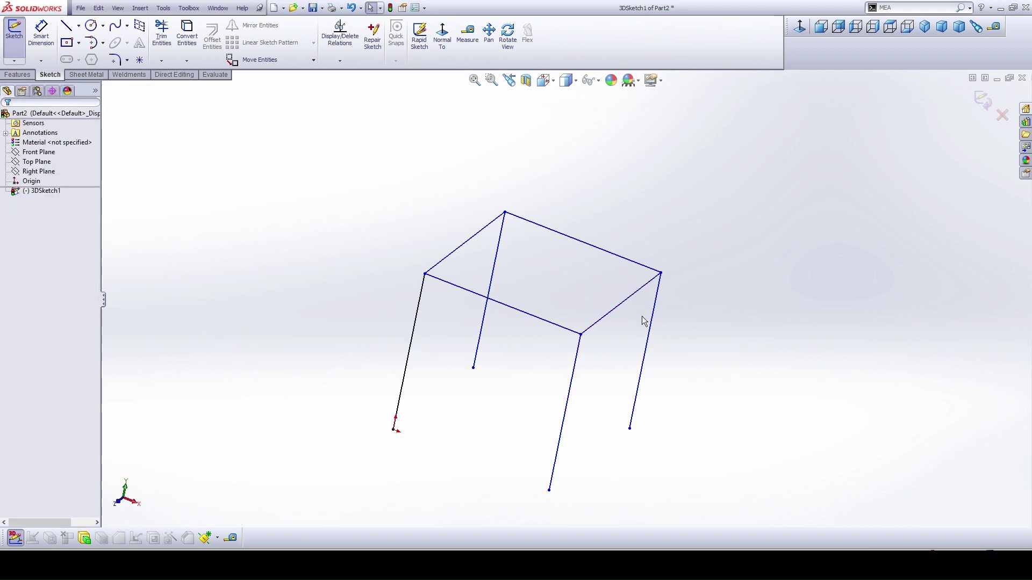
Step: Apply an Equal relation to the four lines of the top frame
left_click_drag(644, 321, 596, 205)
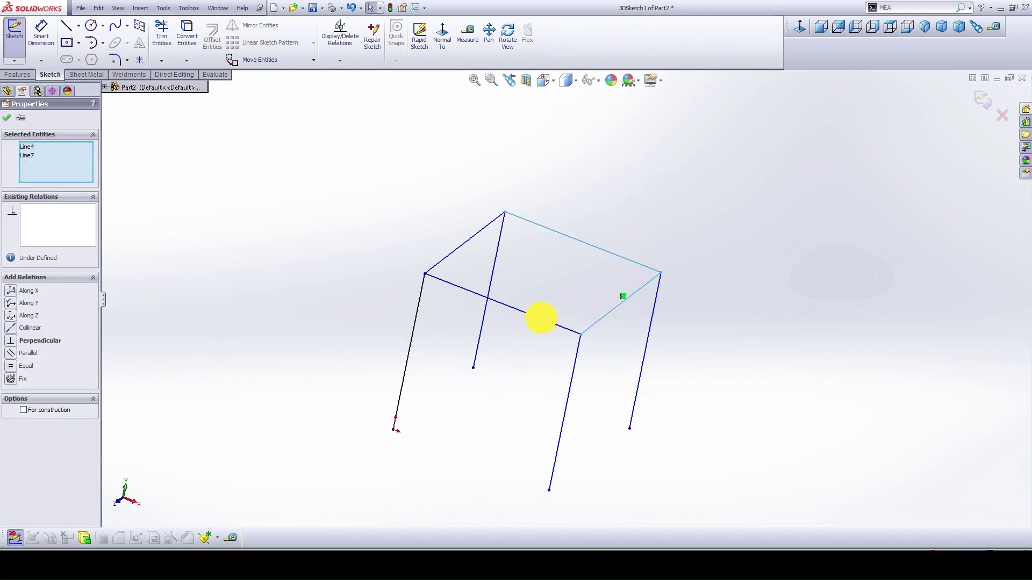
left_click(540, 317, "ctrl")
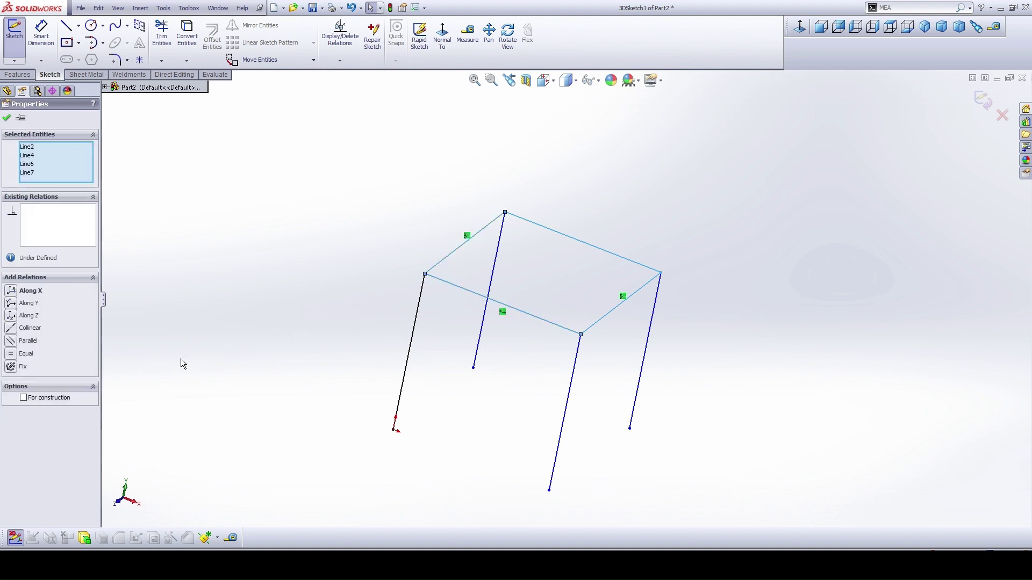
left_click(14, 353)
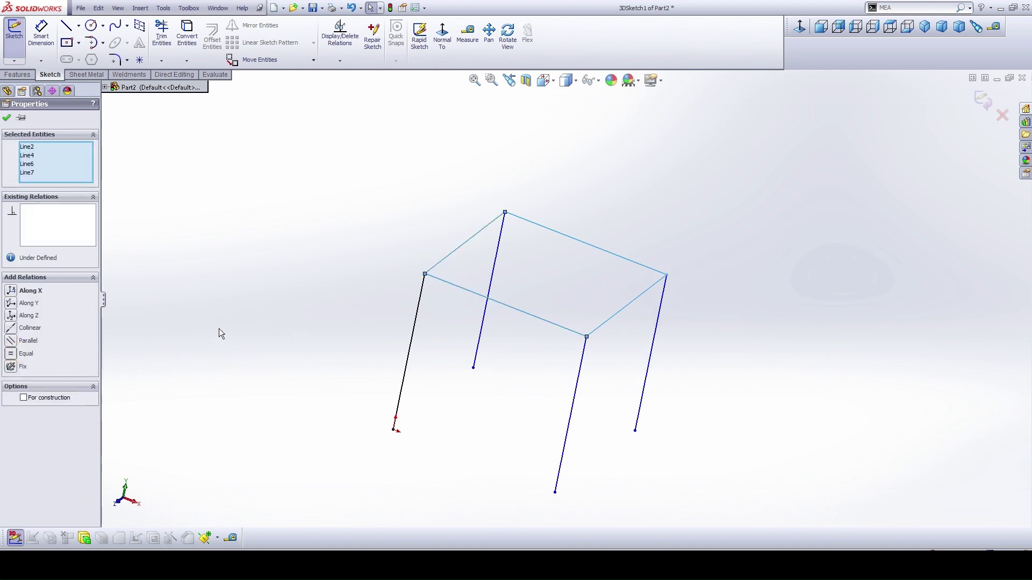
left_click(220, 328)
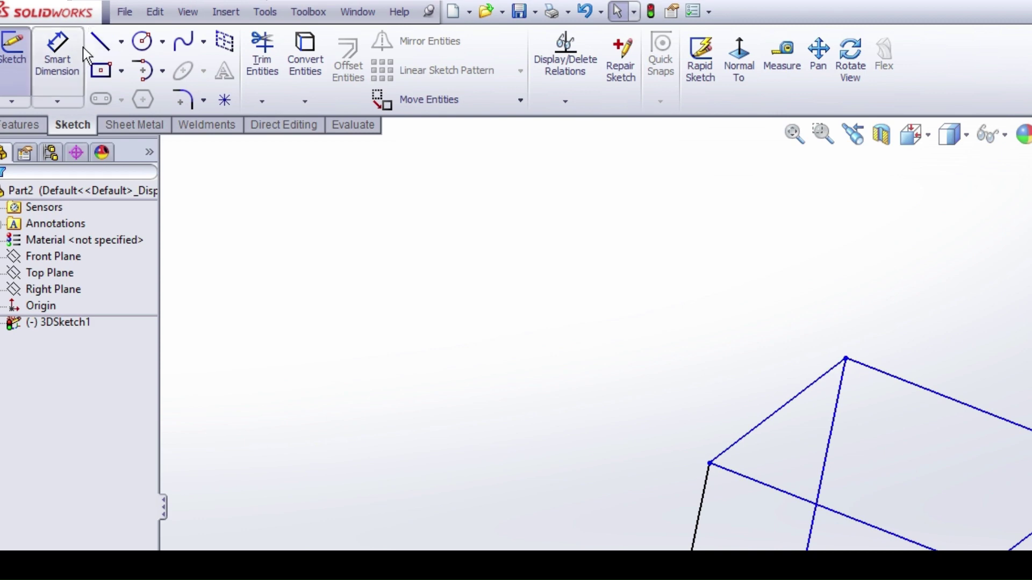
Step: Dimension the front leg beside the origin leg to 1840 mm with Smart Dimension
left_click(64, 54)
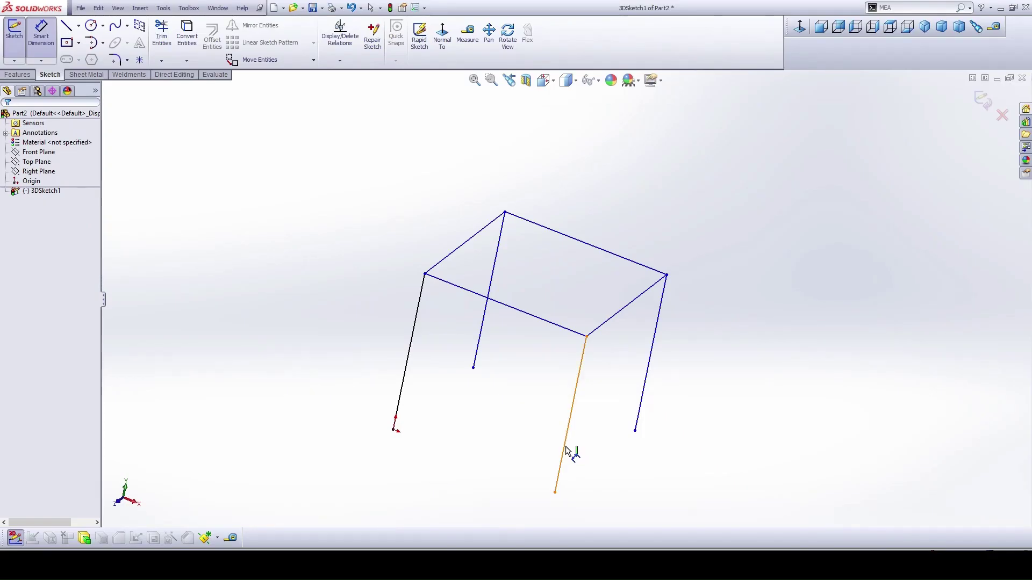
left_click(571, 453)
left_click(607, 430)
type("1840")
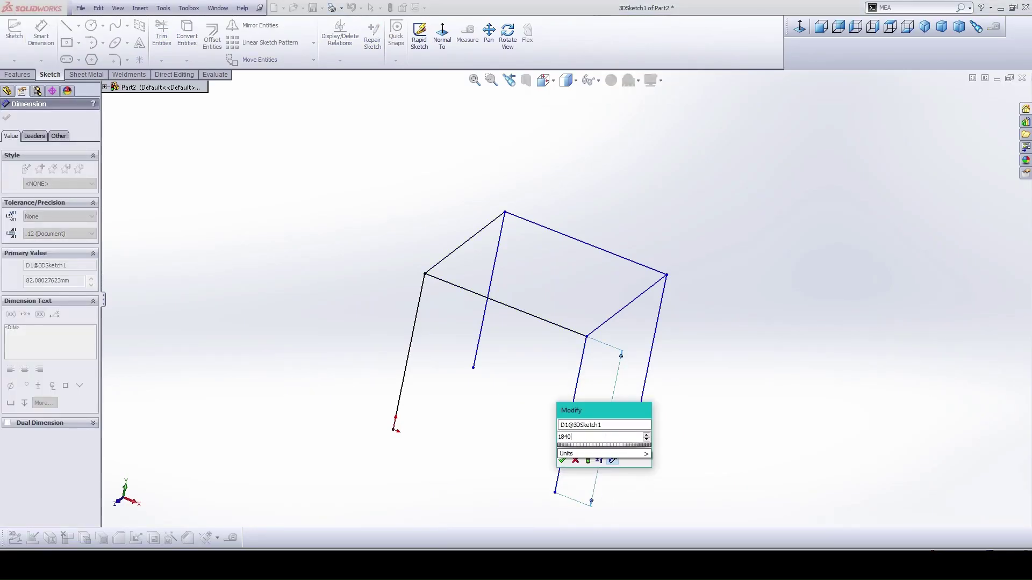
key("Return")
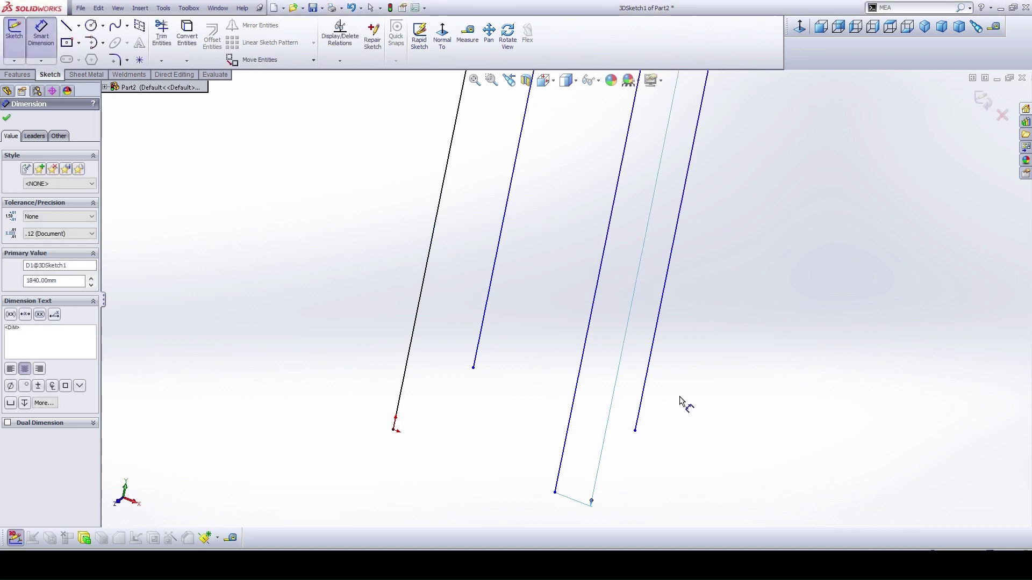
middle_click(679, 399)
scroll(614, 113, "down", 10)
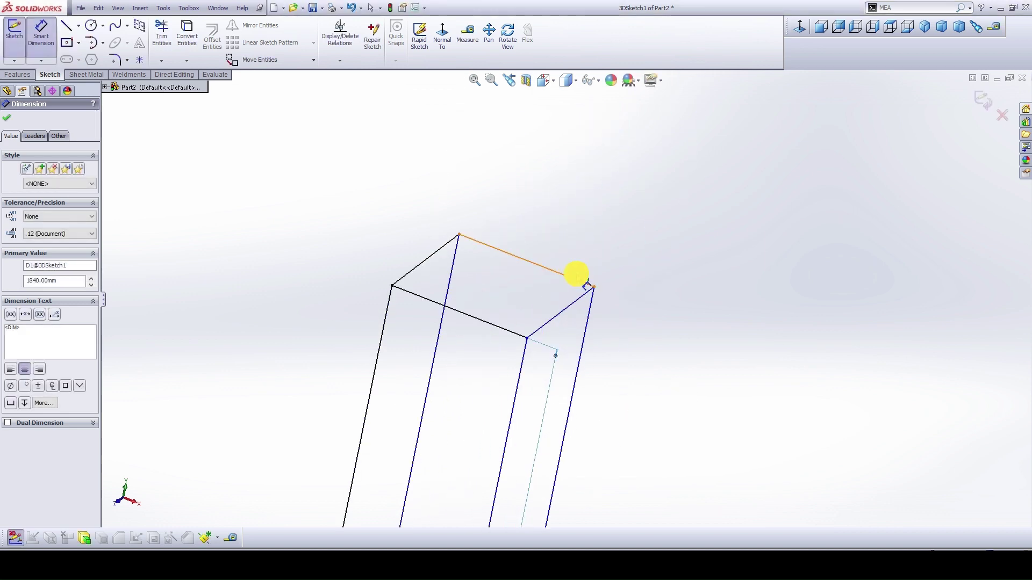
Step: Dimension the back line of the top frame to 1500 mm
left_click(585, 283)
left_click(588, 262)
type("150")
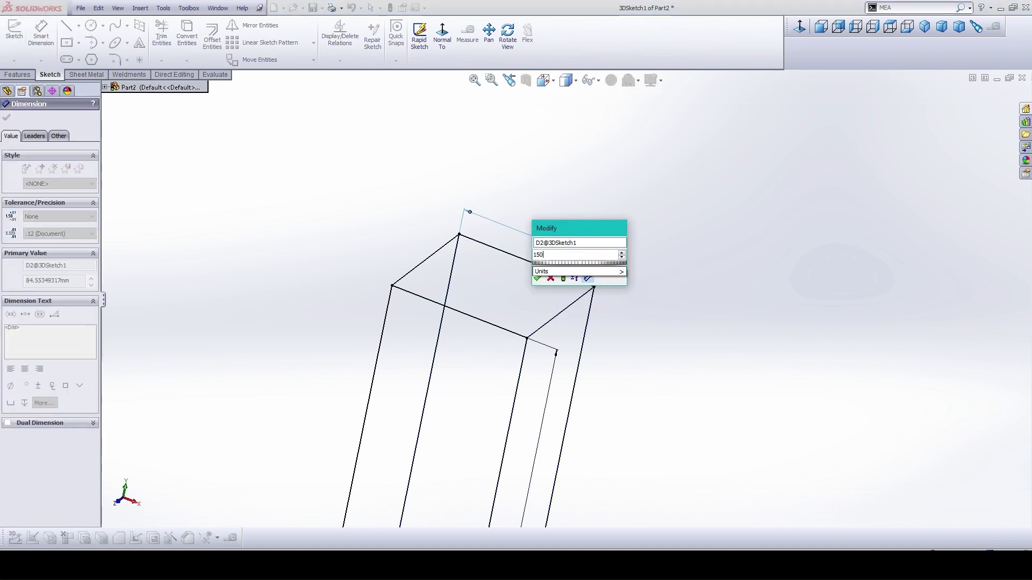
type("0")
key("Return")
middle_click(580, 281)
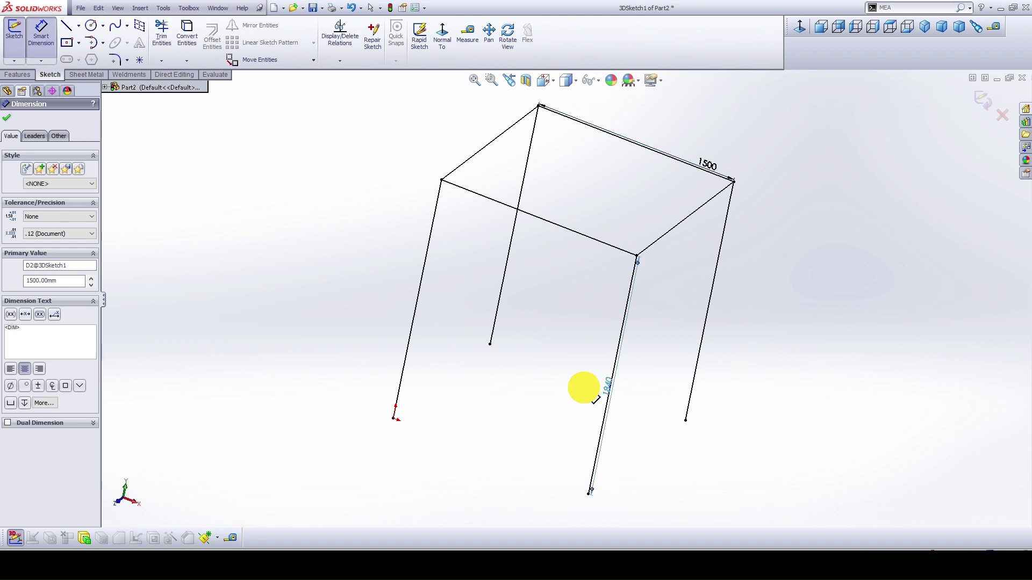
Step: Reposition the 1840 and 1500 dimensions clear of the sketch lines and exit the 3D sketch
left_click(575, 385)
left_click_drag(712, 166, 723, 146)
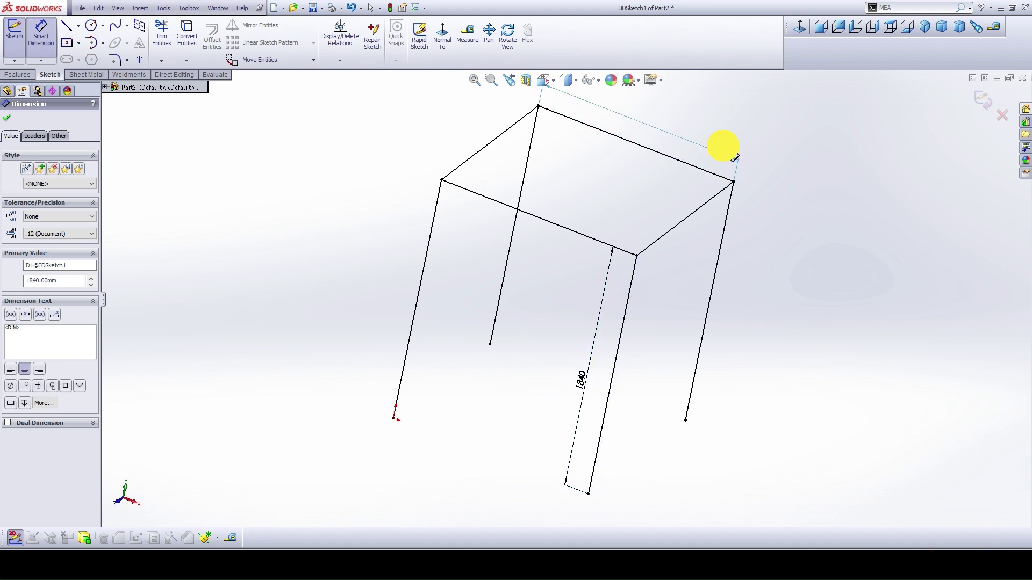
left_click(784, 231)
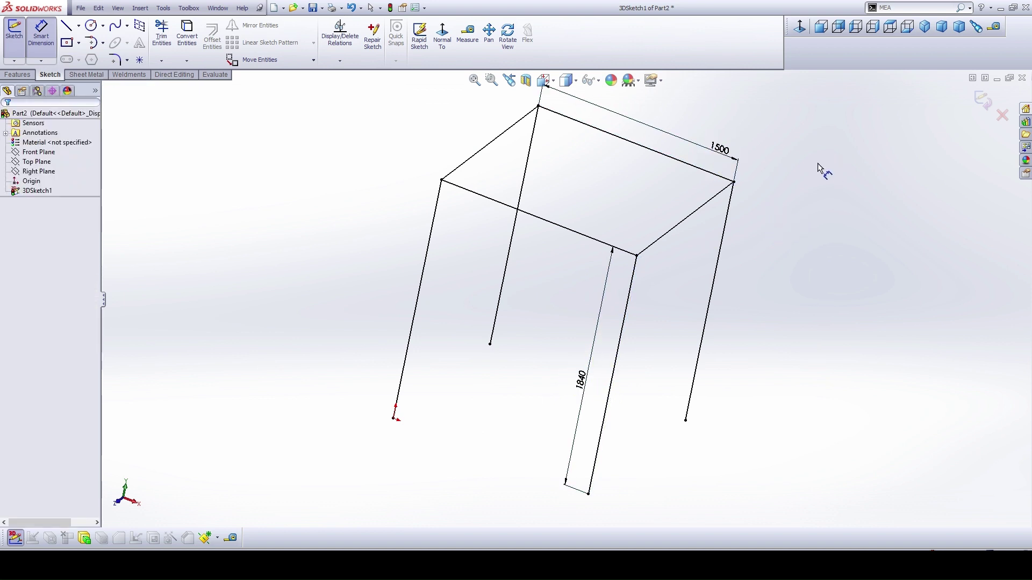
left_click(993, 101)
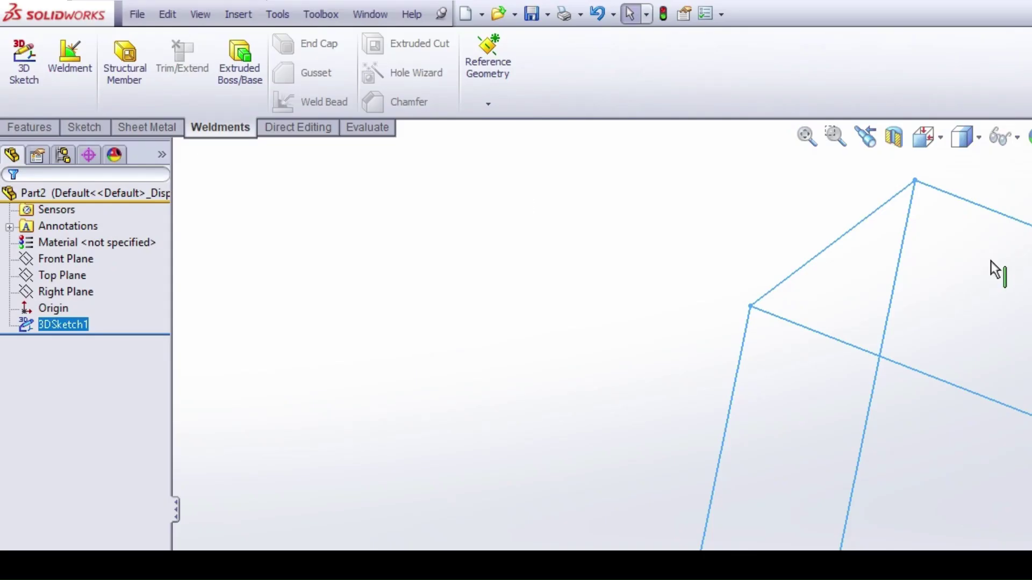
Step: Start a weldment structural member with the JIS standard, I Section type and size 200 x 100 x 26
left_click(127, 66)
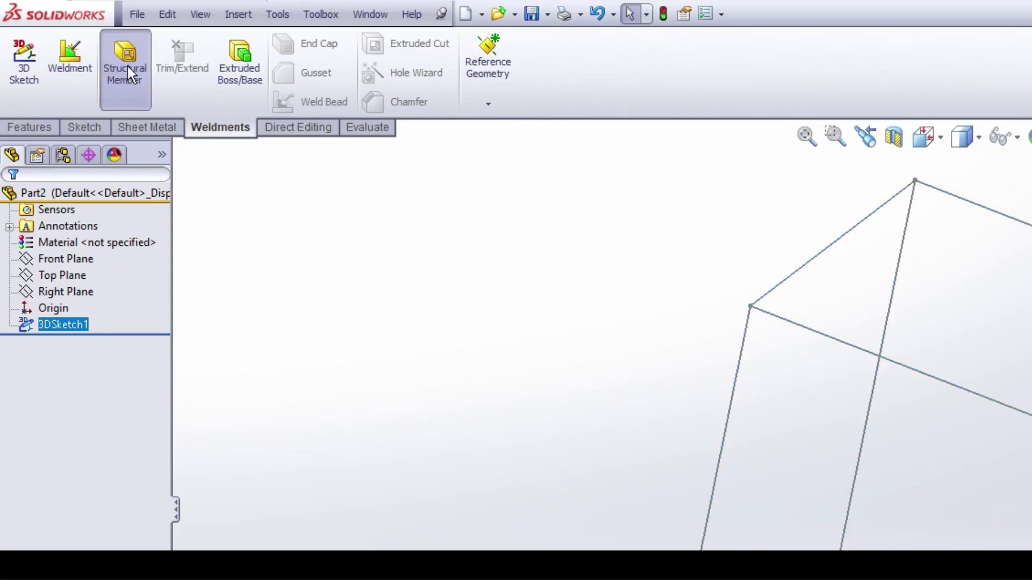
left_click(92, 325)
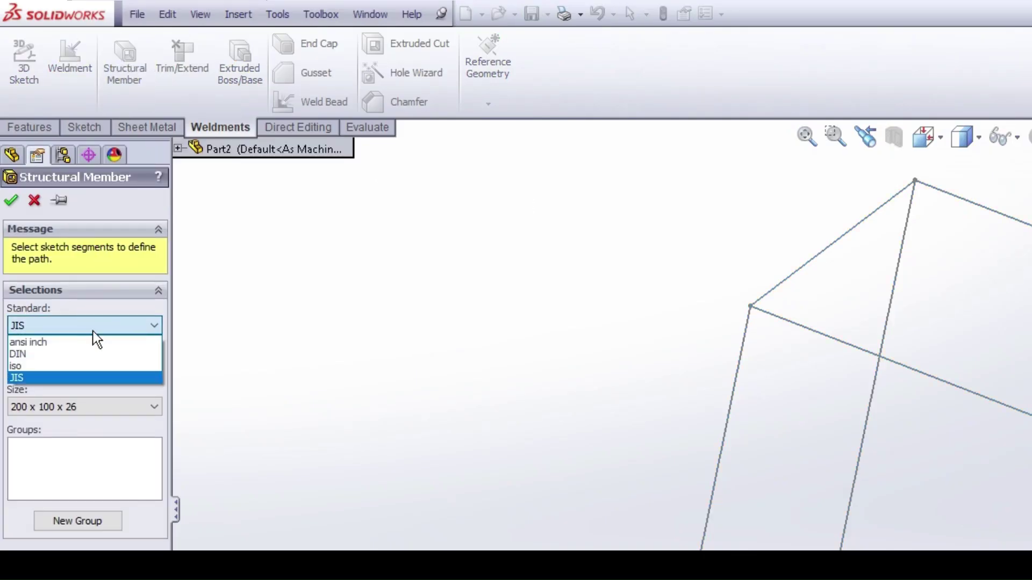
left_click(86, 374)
left_click(102, 364)
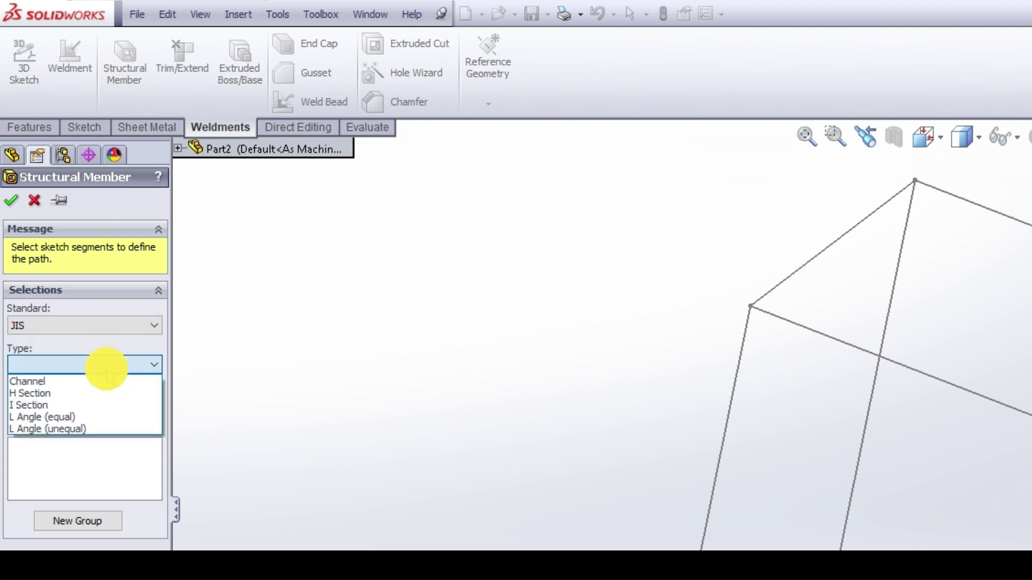
left_click(102, 405)
left_click(102, 406)
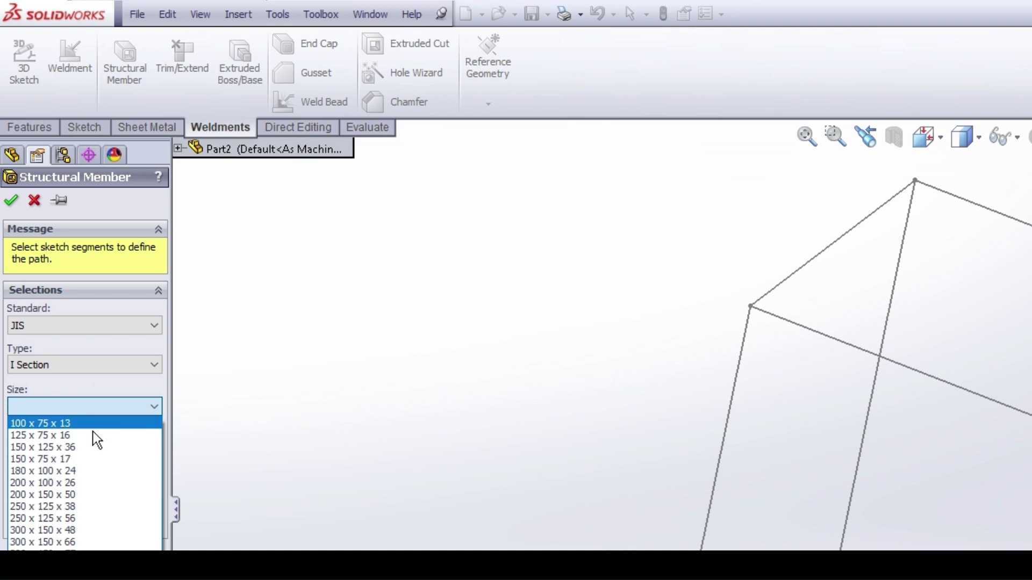
left_click(91, 479)
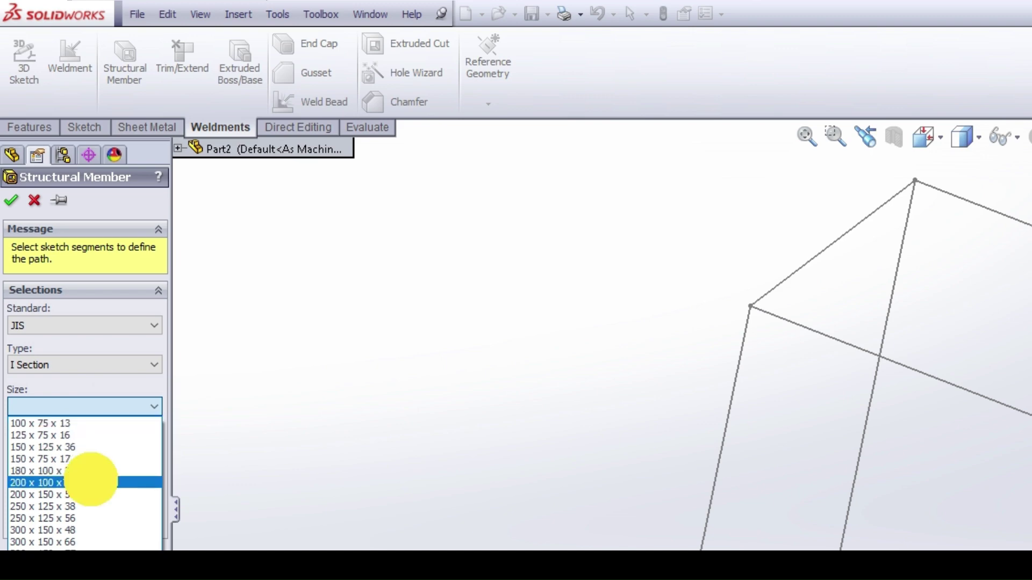
Step: Apply the I-section profile to all four vertical leg lines and create the structural members
left_click(399, 370)
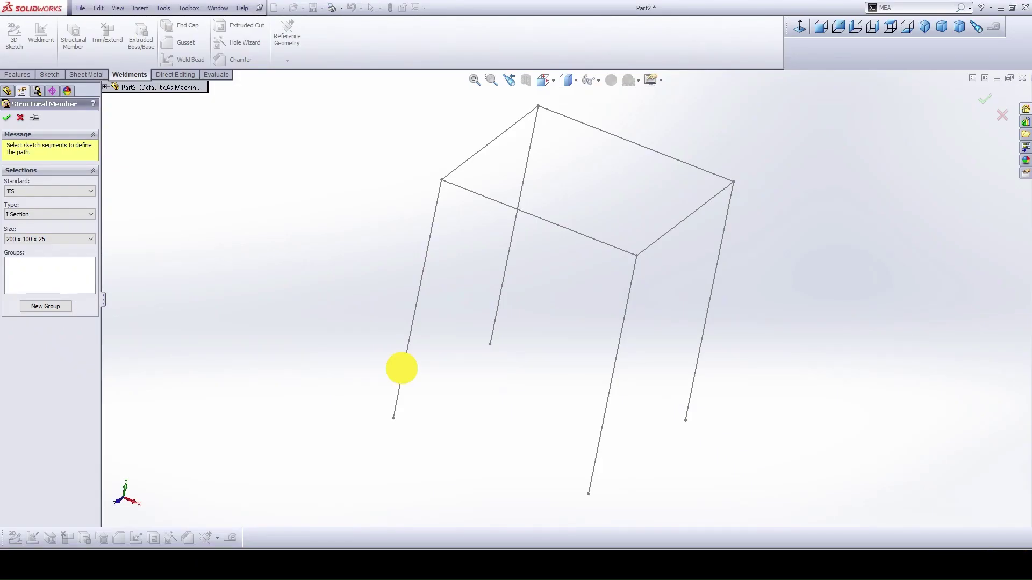
left_click(592, 473)
left_click(698, 353)
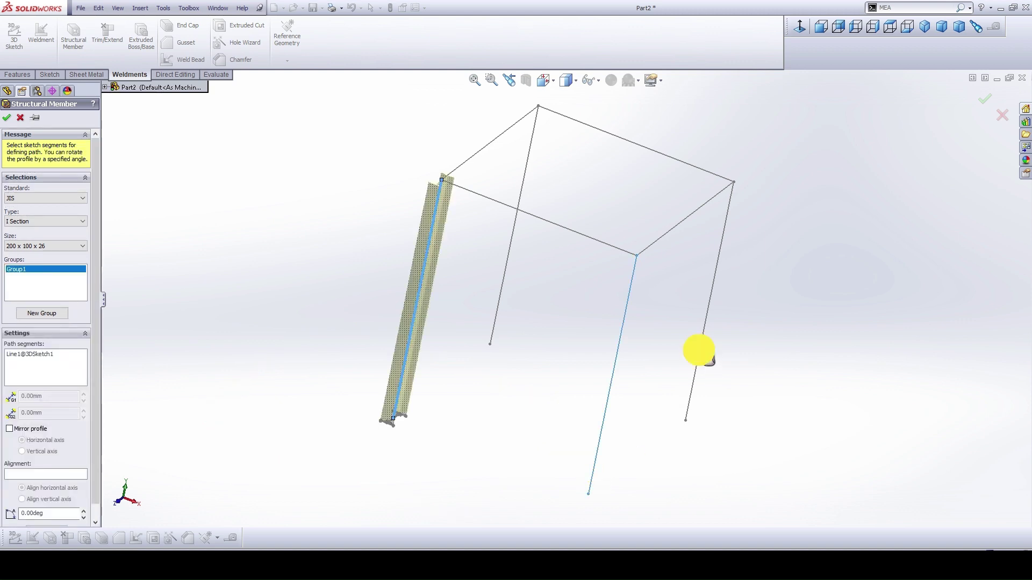
left_click(503, 276)
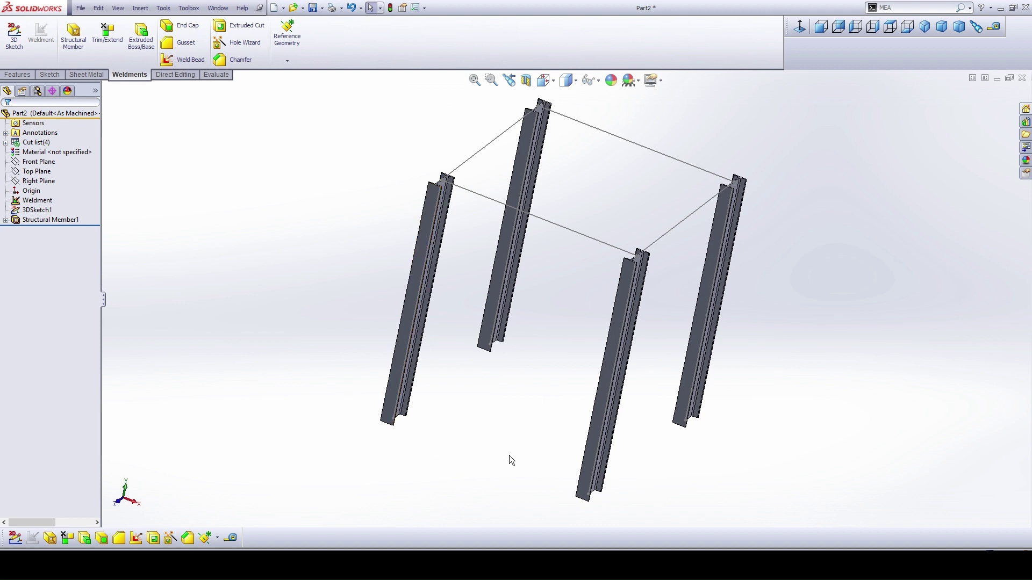
Step: Start a sketch on the bottom end face of a leg and view it normal to the sketch plane
middle_click_drag(511, 461, 539, 226)
scroll(580, 296, "down", 10)
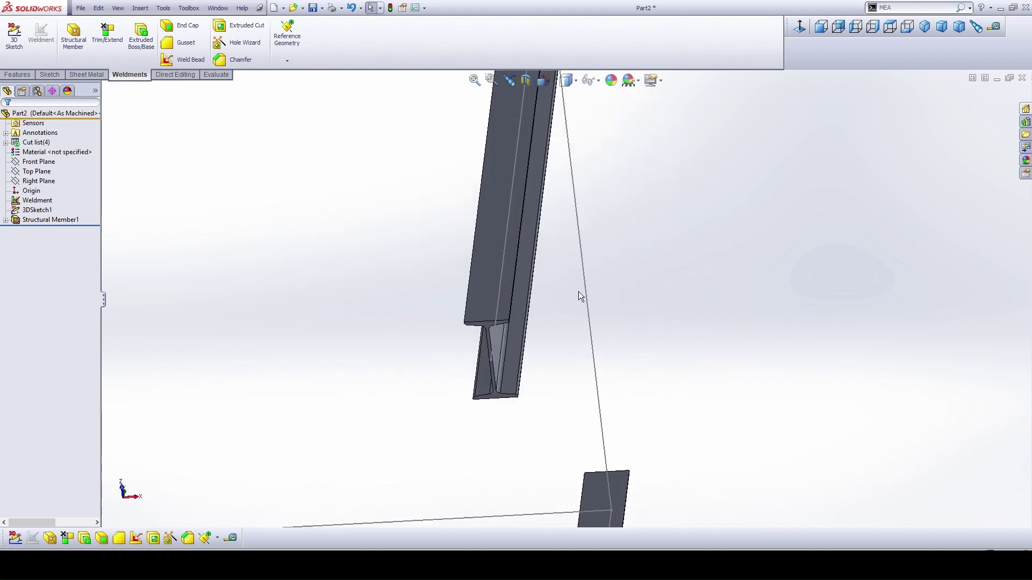
scroll(483, 315, "down", 6)
left_click(454, 296)
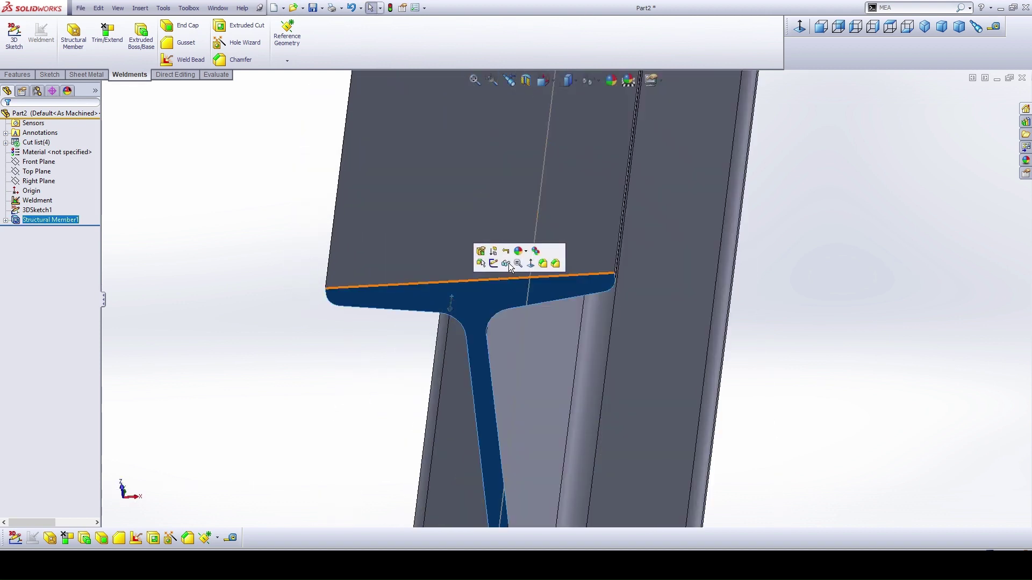
left_click(495, 263)
left_click(196, 284)
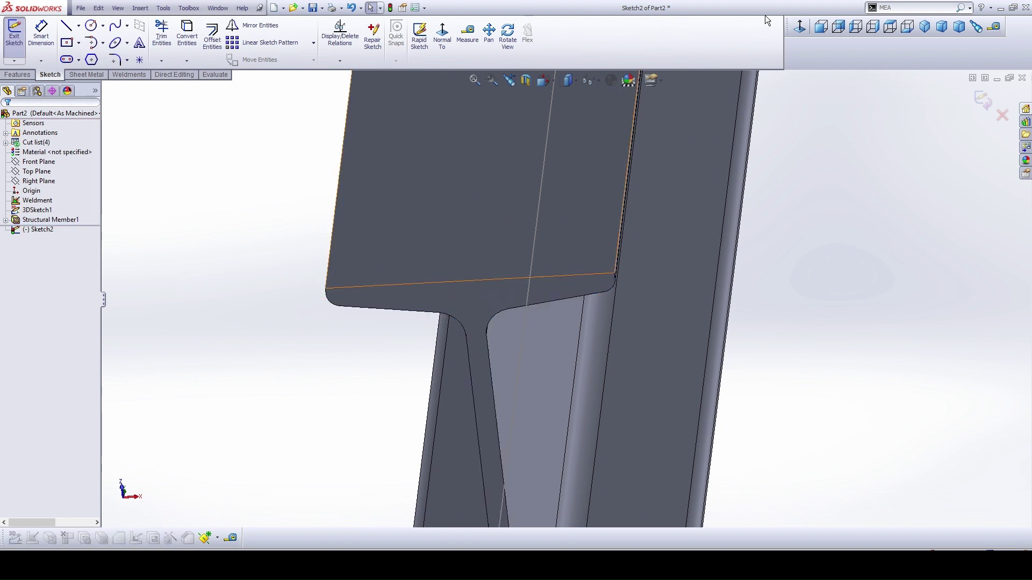
left_click(800, 28)
left_click(697, 197)
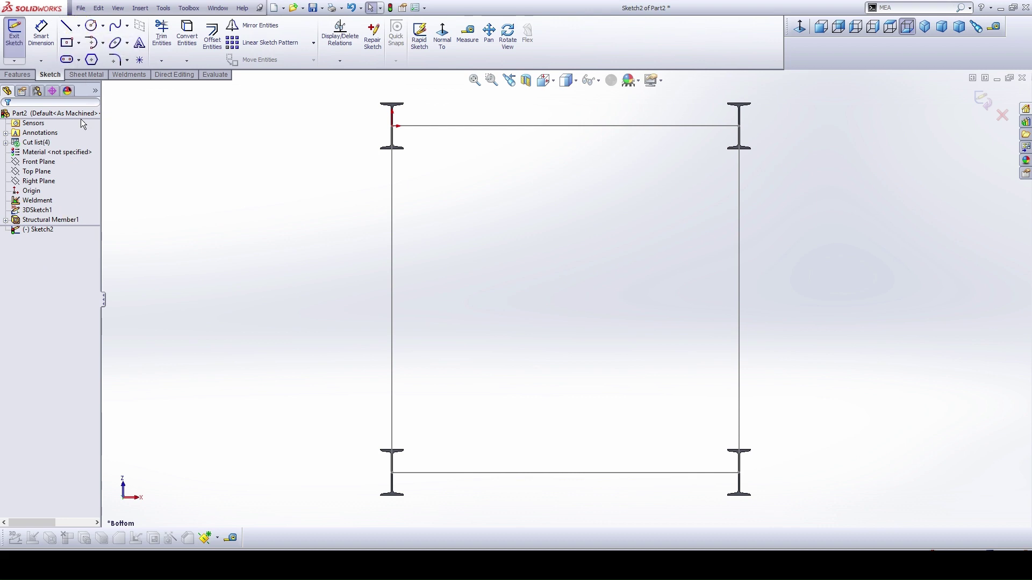
Step: Sketch a center rectangle about 356 by 400 mm, centered on the web of the I-section leg across the X direction from the origin
left_click(78, 43)
left_click(95, 66)
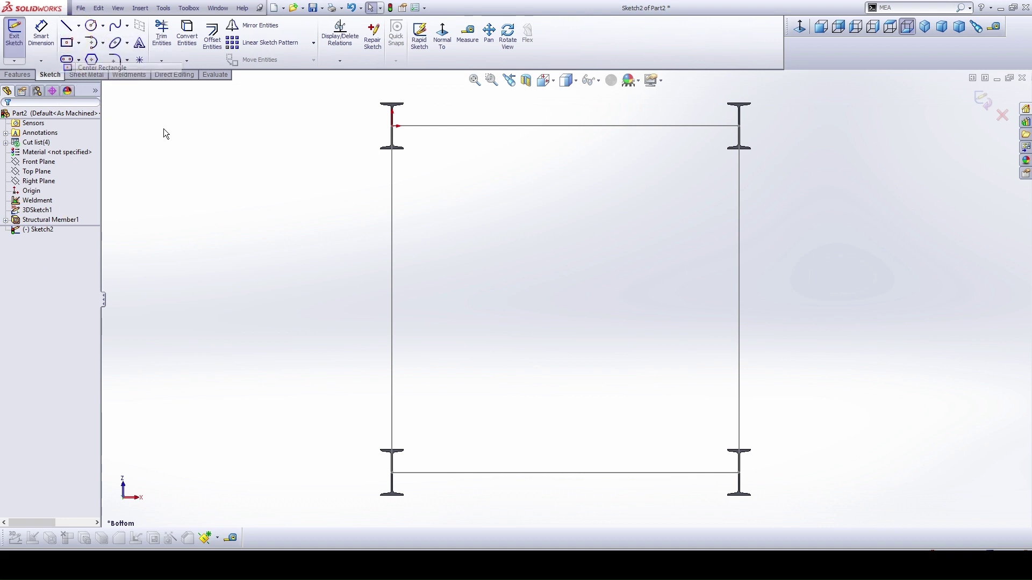
scroll(751, 115, "down", 10)
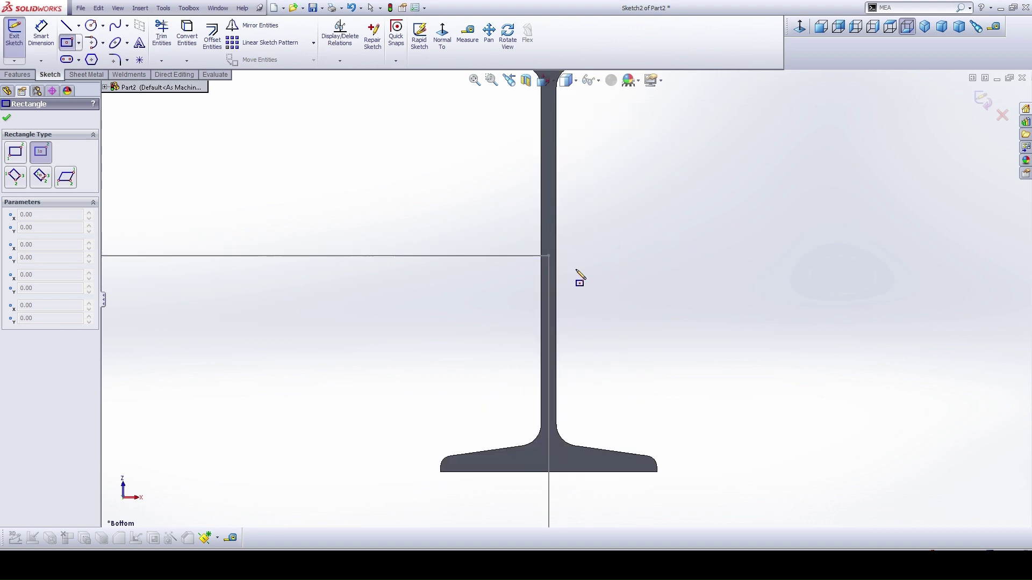
left_click(540, 256)
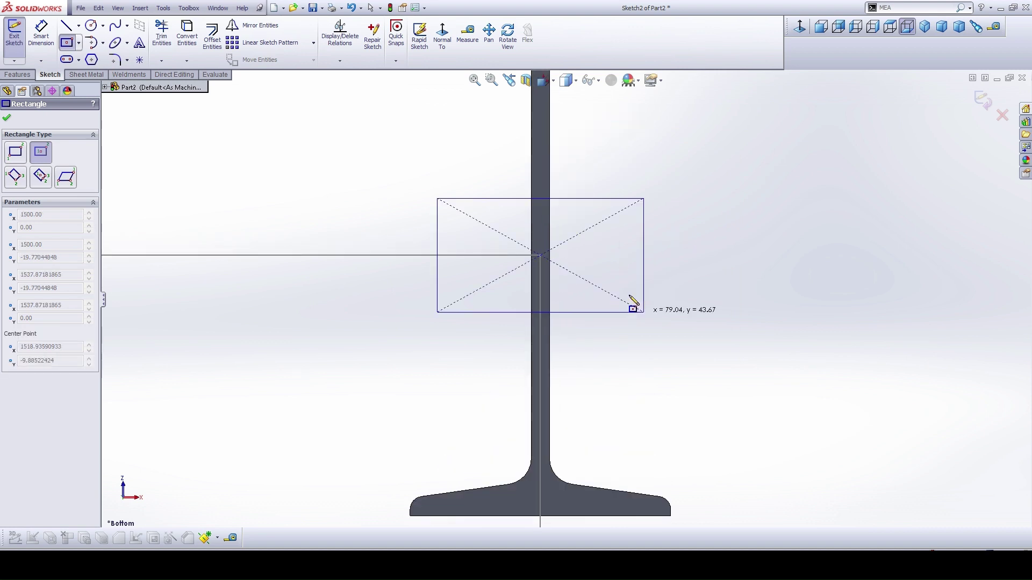
scroll(605, 301, "up", 2)
scroll(606, 301, "up", 4)
left_click(688, 432)
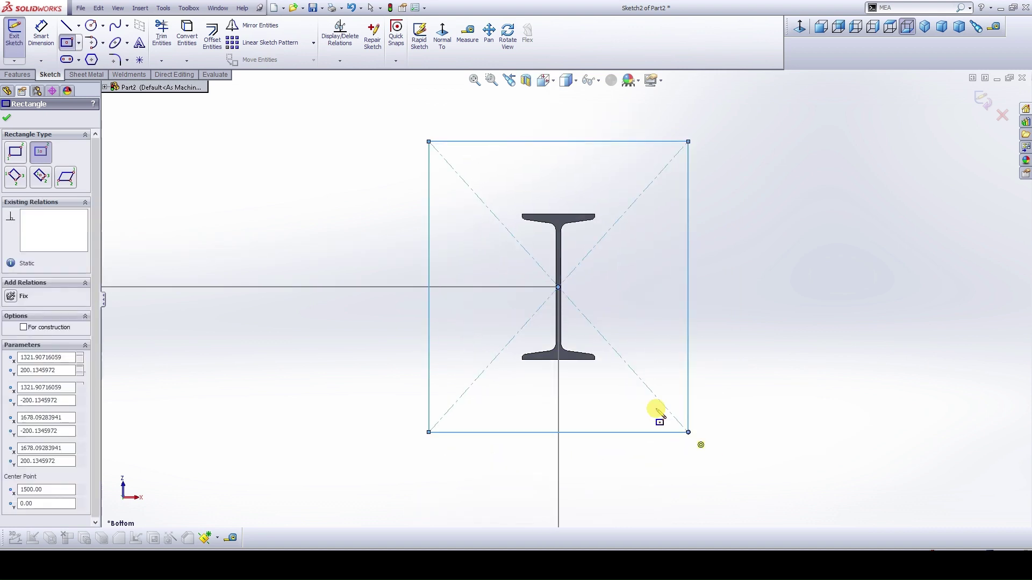
Step: Dimension the rectangle's vertical side to 300 mm with Smart Dimension
left_click(41, 32)
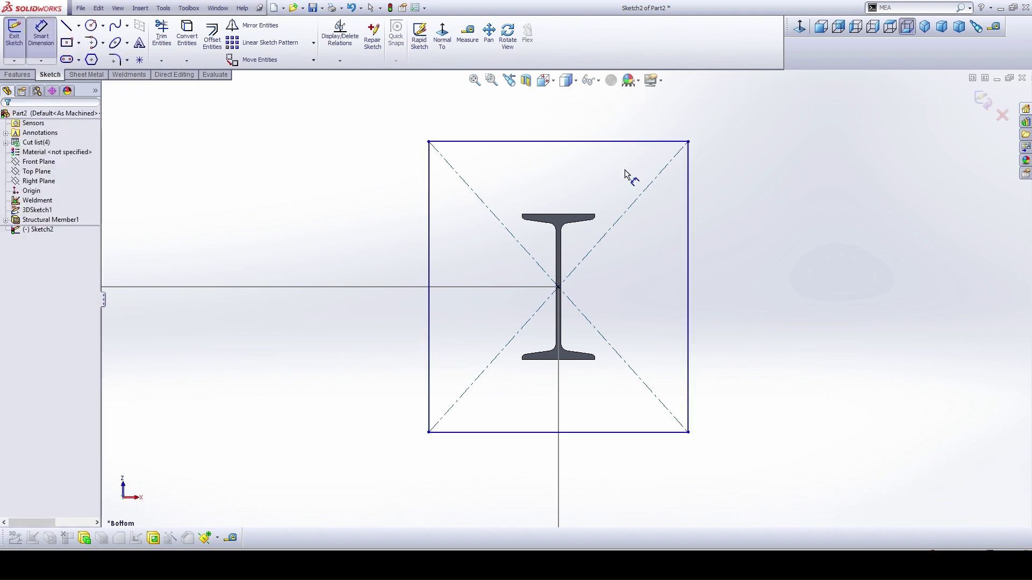
left_click(688, 196)
left_click(736, 215)
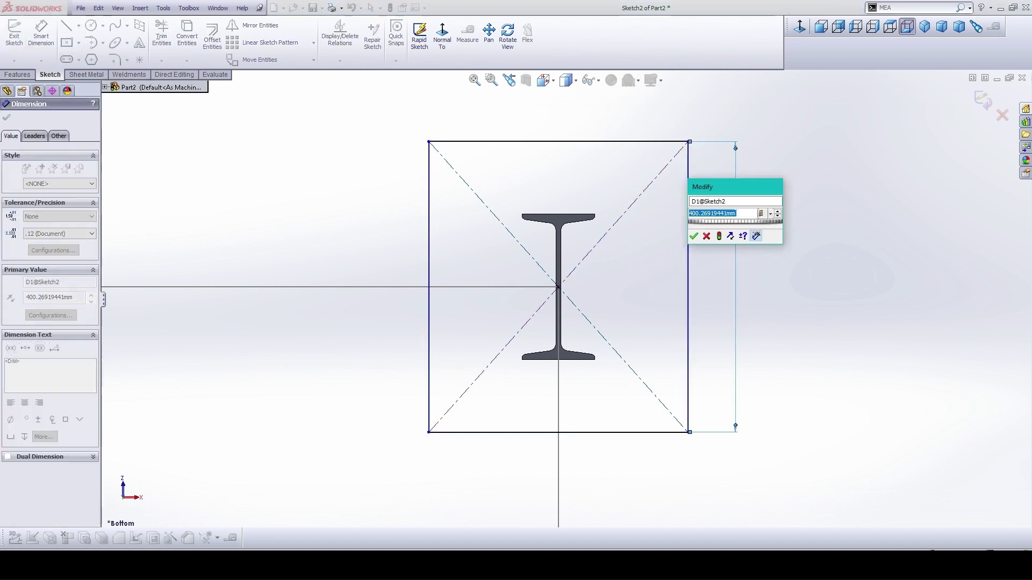
type("200")
key("Return")
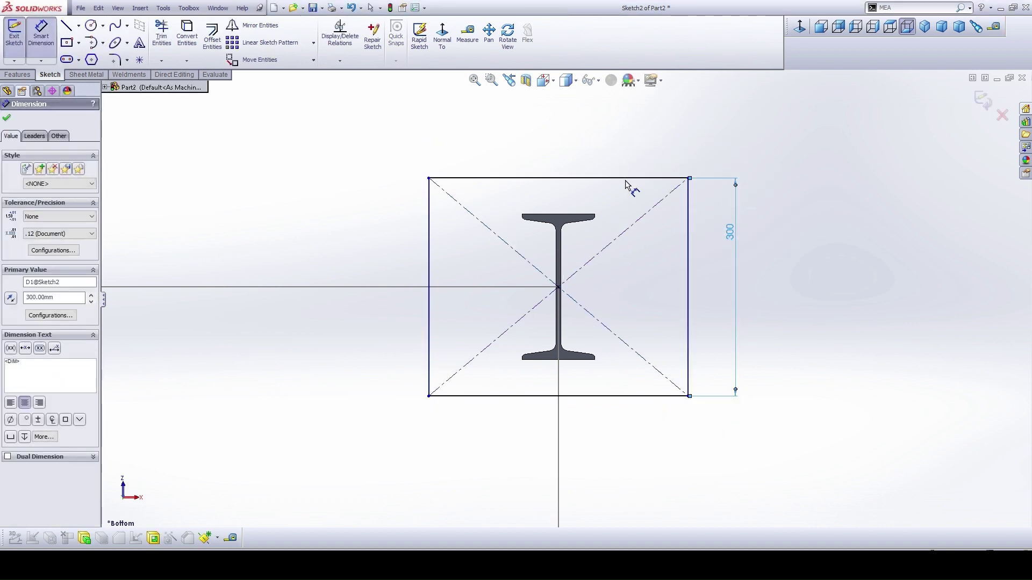
Step: Dimension the rectangle's horizontal side to 200 mm and leave the dimension command
left_click(626, 178)
left_click(625, 151)
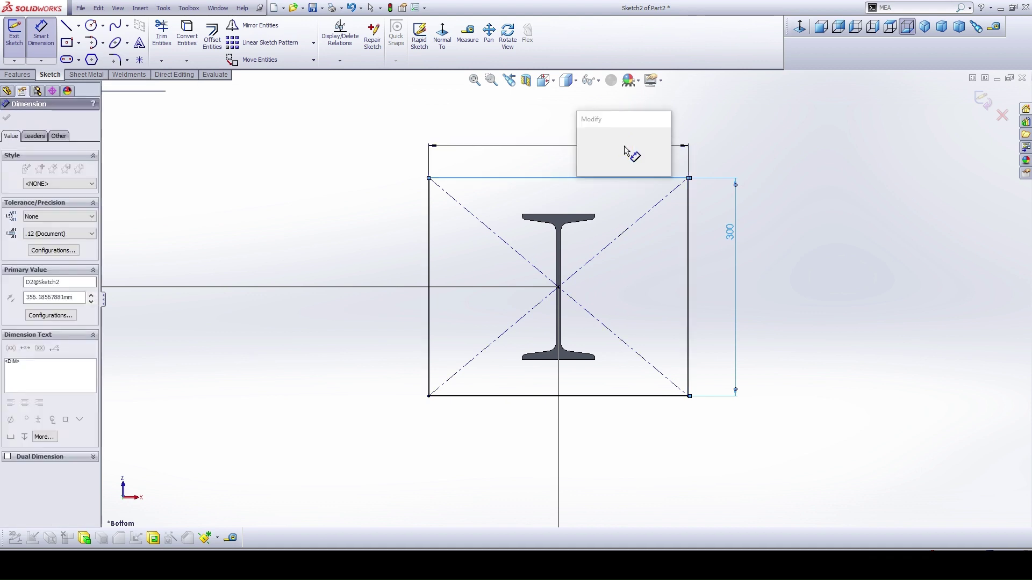
type("200")
key("Return")
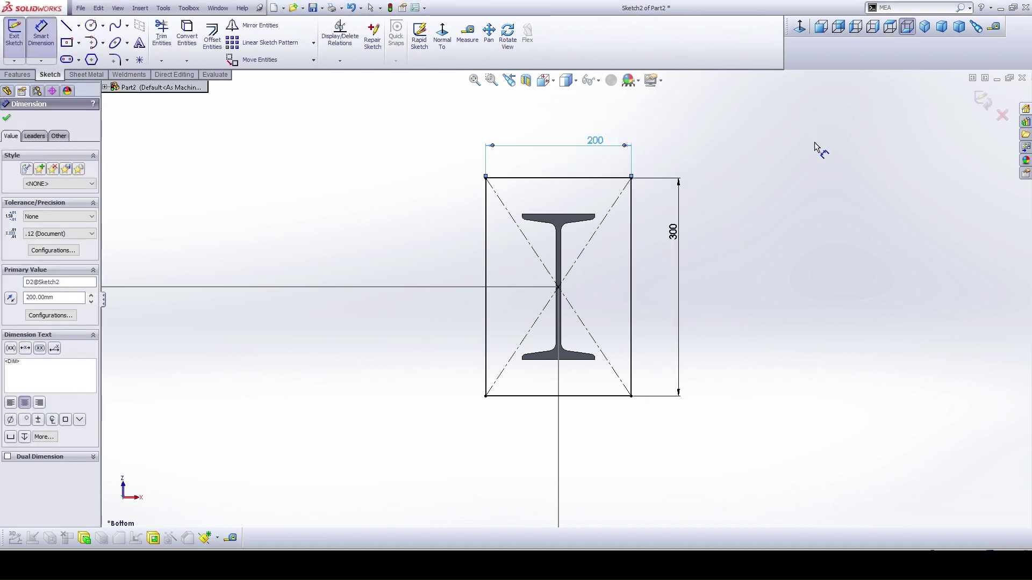
key("Escape")
Step: Draw a vertical centerline about 81 mm long, inward from the midpoint of the frame line joining the origin leg and the rectangle's leg
scroll(709, 324, "down", 5)
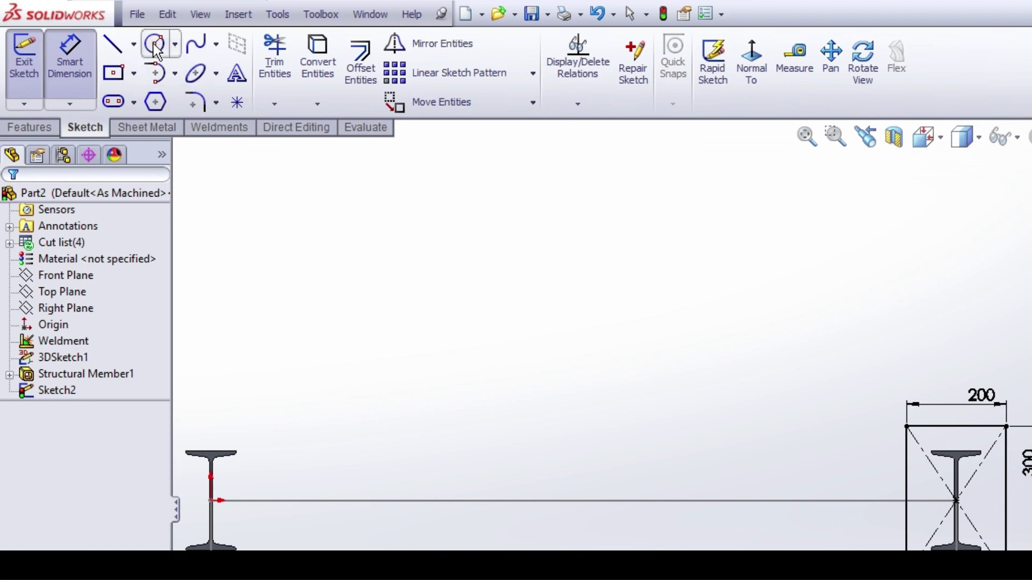
left_click(133, 44)
left_click(153, 85)
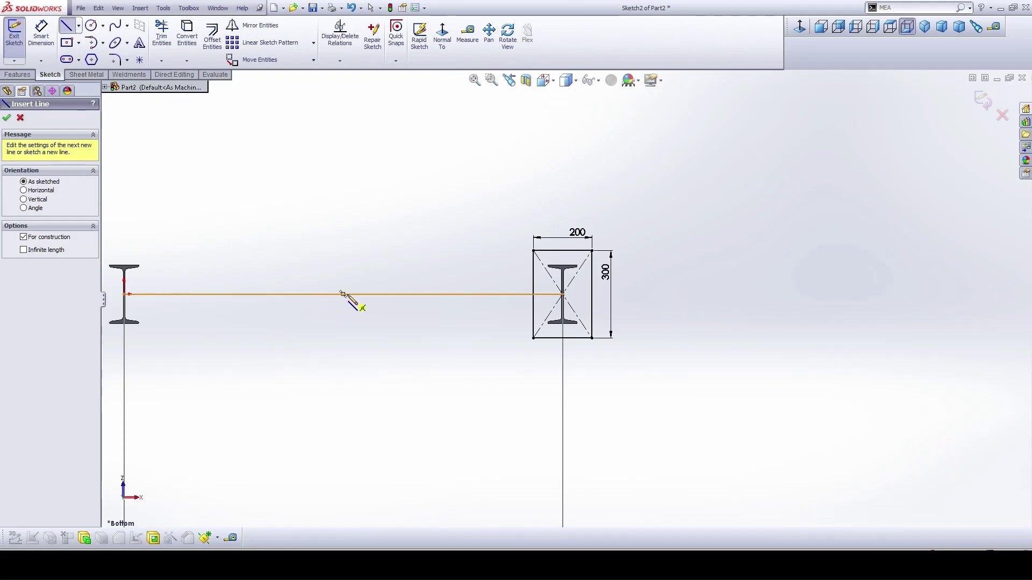
left_click(343, 295)
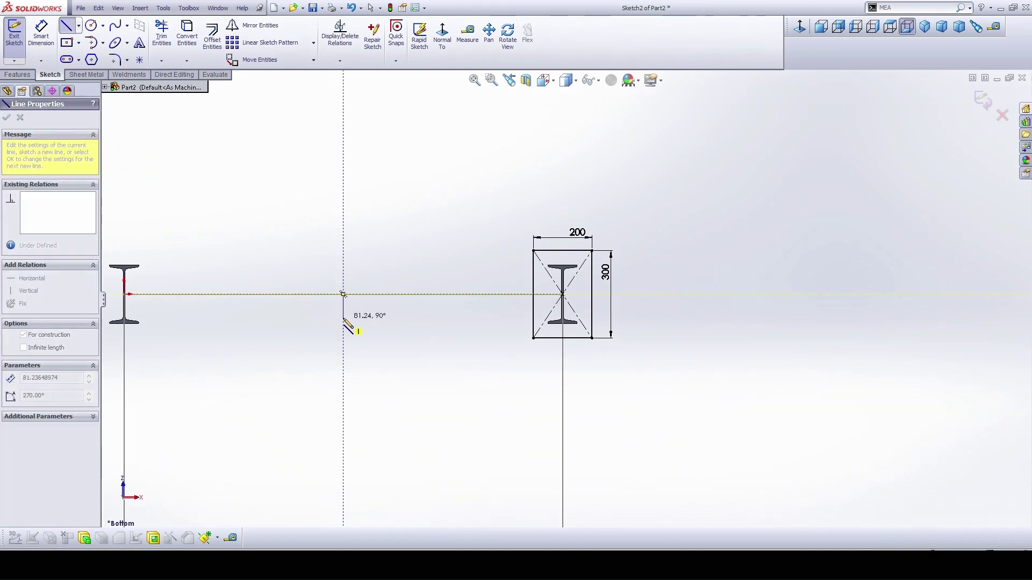
left_click(343, 318)
right_click(397, 324)
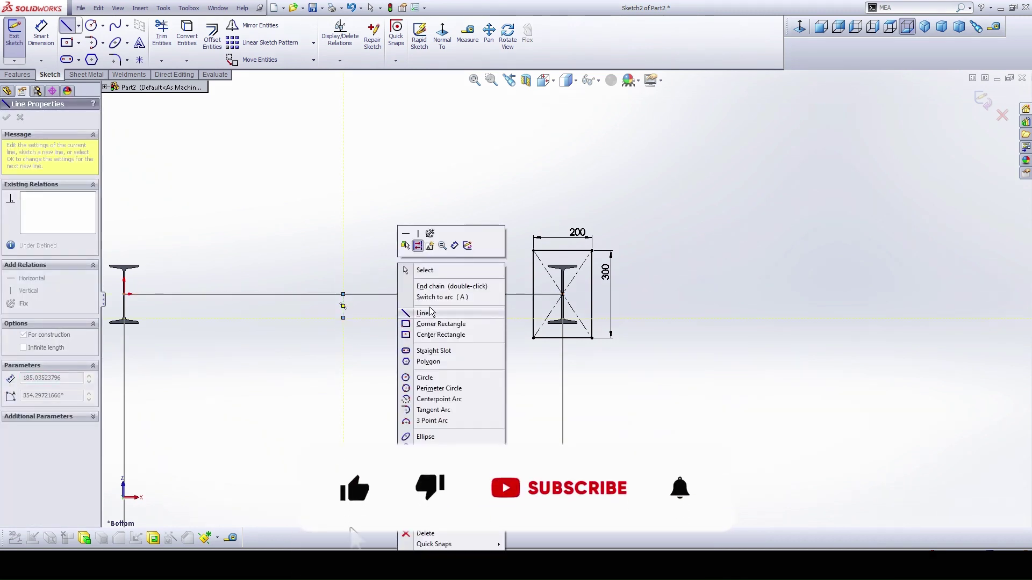
left_click(438, 273)
Step: Draw a horizontal centerline about 64 mm long, inward from the midpoint of the vertical frame line below the rectangle's leg
scroll(654, 243, "up", 5)
scroll(576, 415, "down", 3)
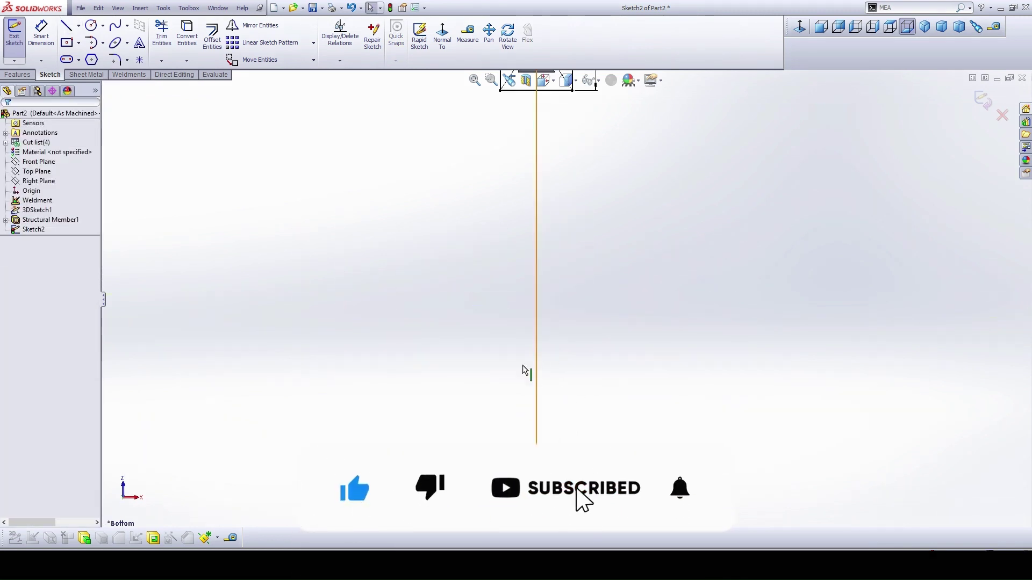
left_click(78, 26)
left_click(94, 48)
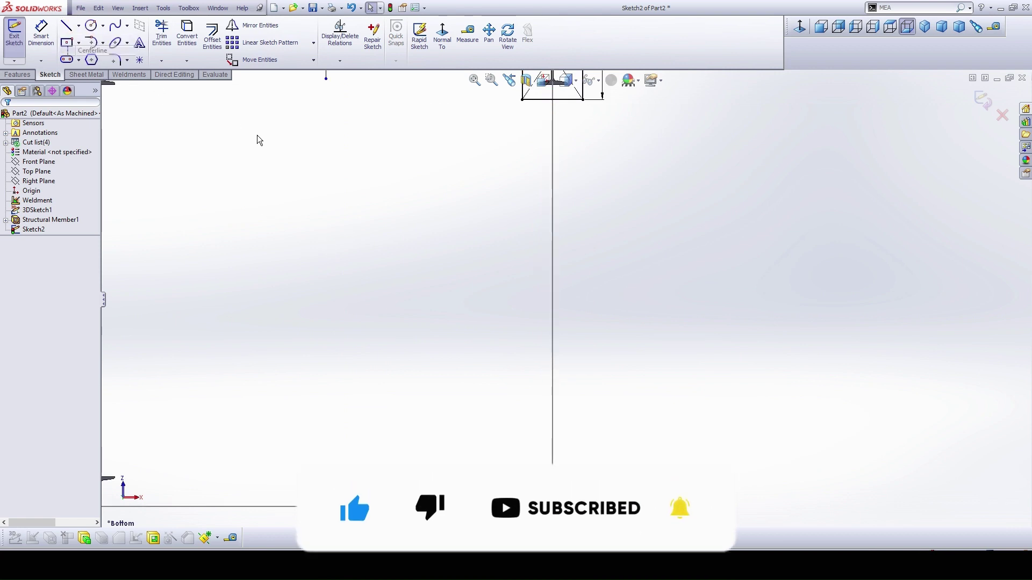
left_click(552, 280)
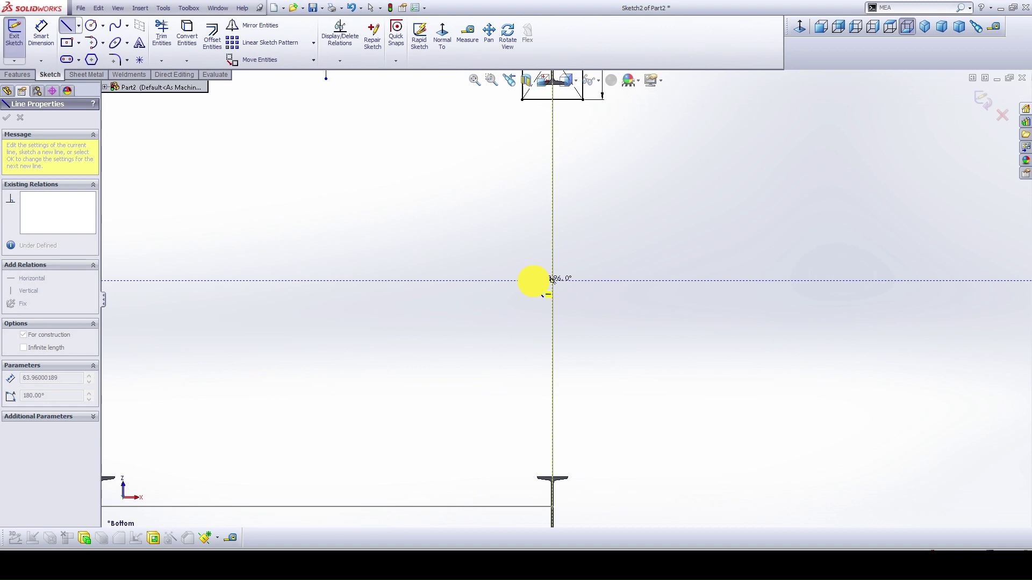
right_click(479, 302)
left_click(499, 307)
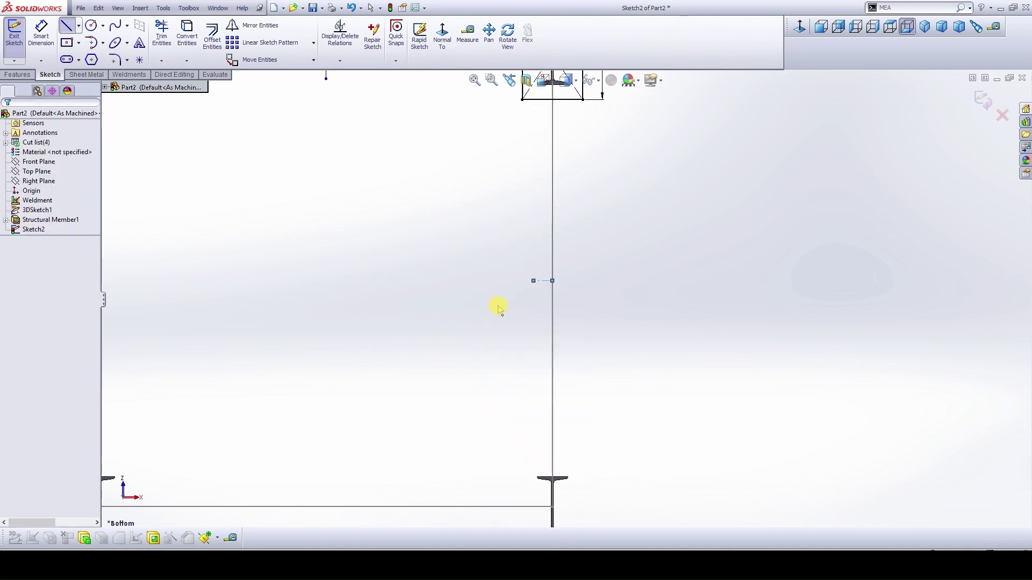
scroll(589, 367, "up", 5)
scroll(508, 174, "down", 4)
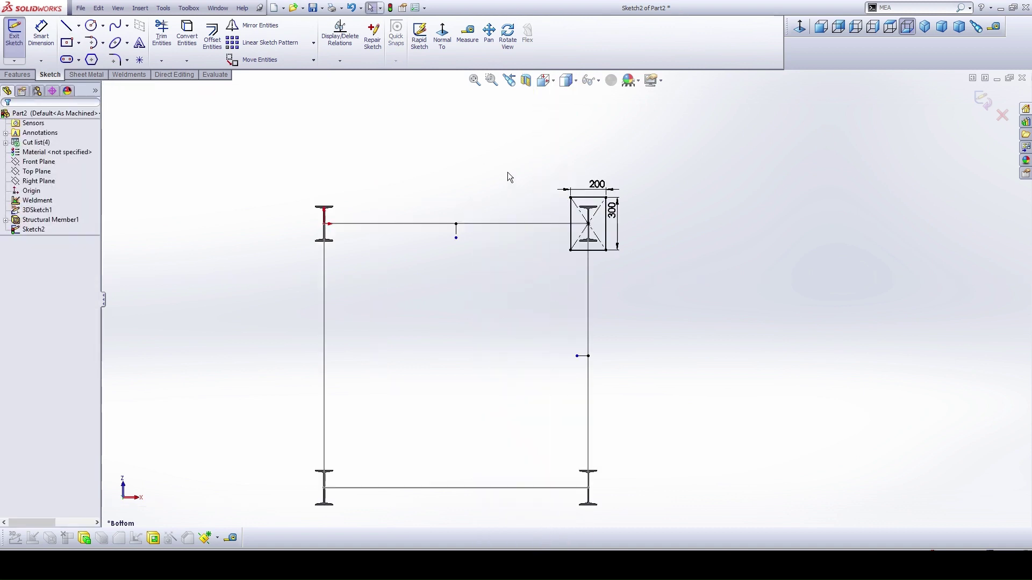
Step: Mirror the dimensioned rectangle about the short vertical centerline onto the leg at the origin
left_click(261, 25)
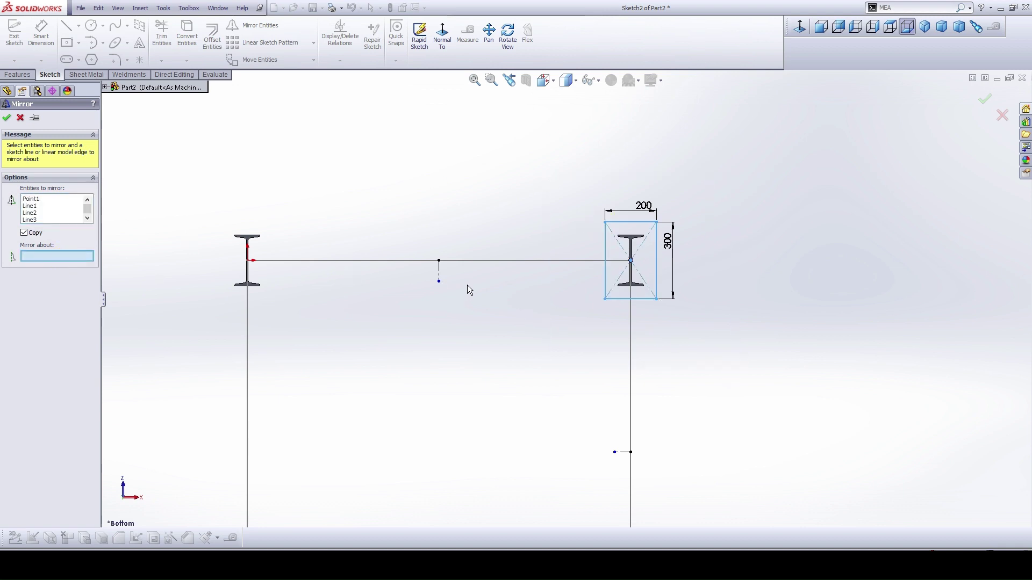
left_click(439, 271)
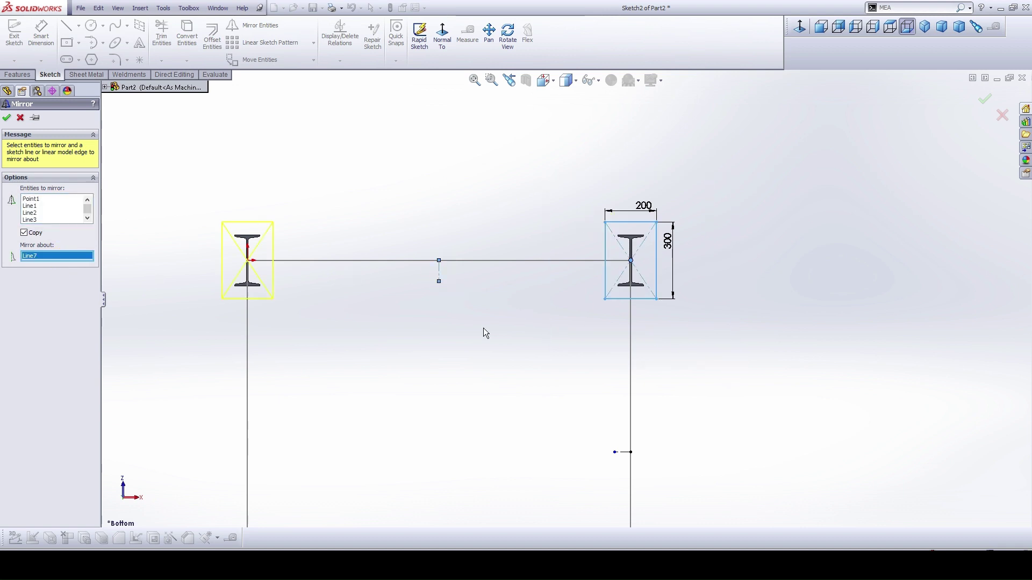
left_click(7, 117)
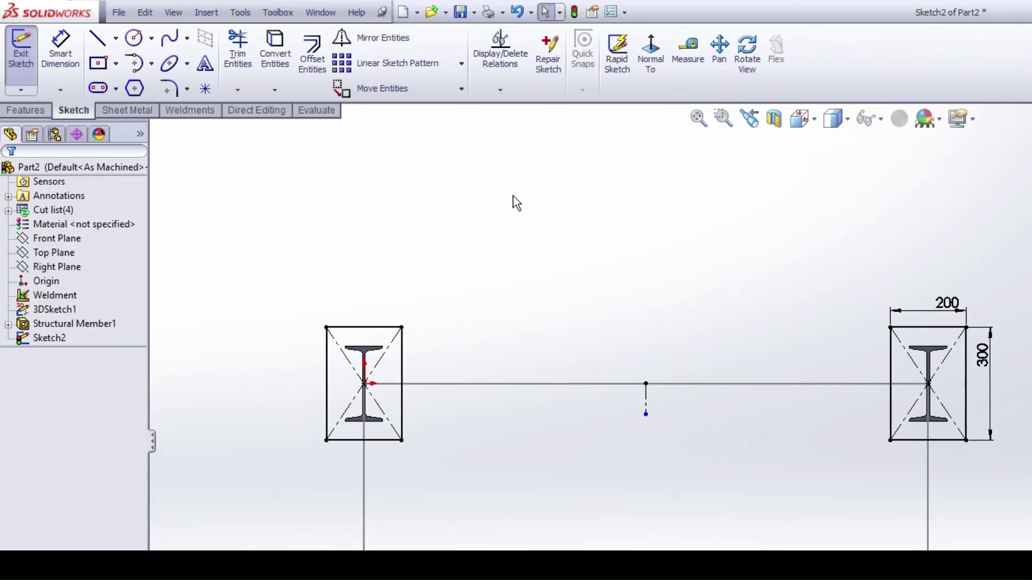
Step: Mirror both base plate rectangles about the short horizontal centerline onto the two opposite legs
left_click(371, 37)
mouse_move(371, 253)
left_mouse_down()
mouse_move(260, 387)
mouse_move(260, 518)
left_mouse_up()
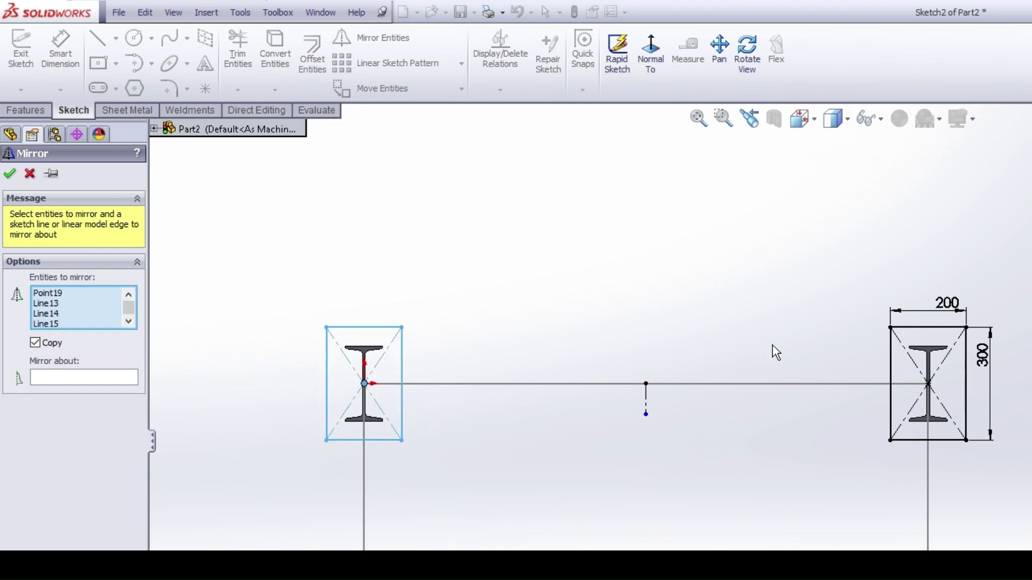
left_click_drag(809, 238, 1010, 492)
left_click(78, 377)
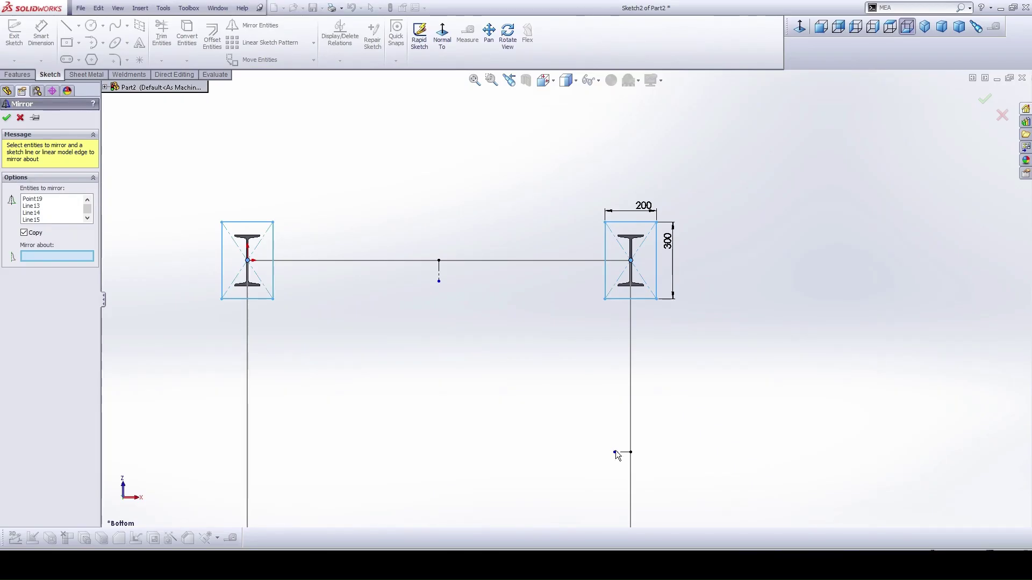
left_click(622, 452)
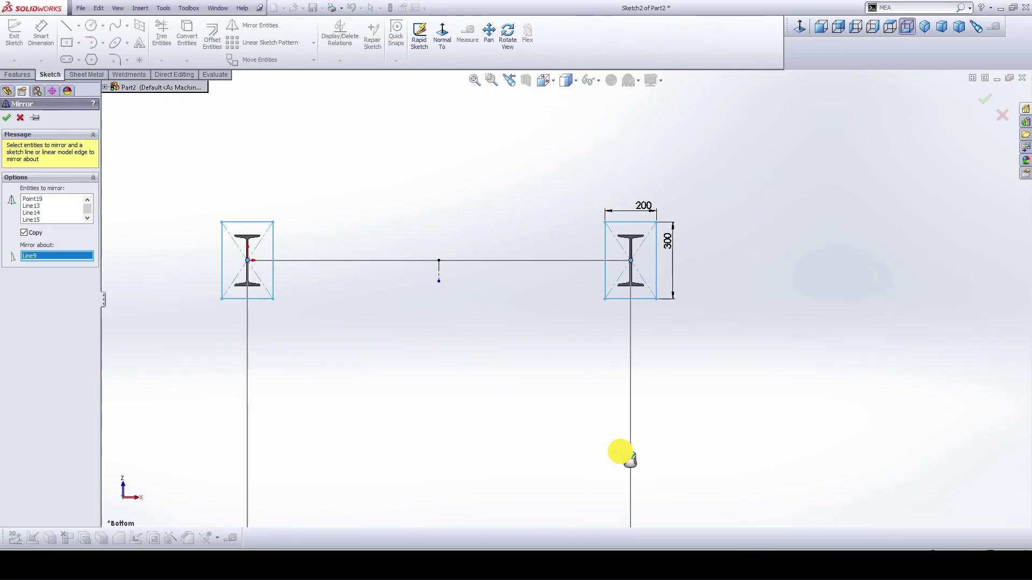
left_click(7, 119)
Step: Extrude the four base plate rectangles 10 mm blind in the reversed direction, with Merge result off
middle_click(417, 354)
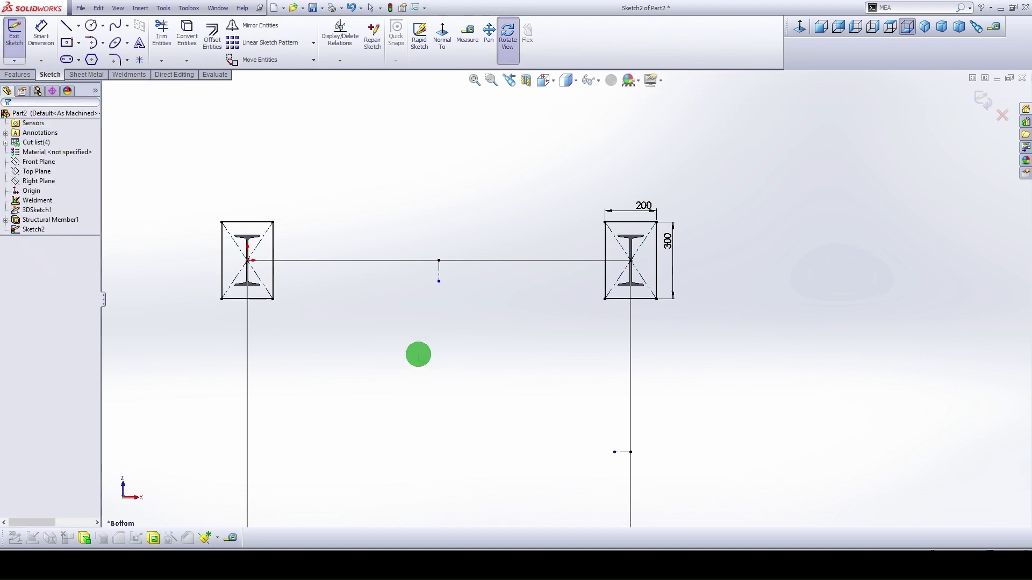
middle_click(417, 355)
left_click(924, 27)
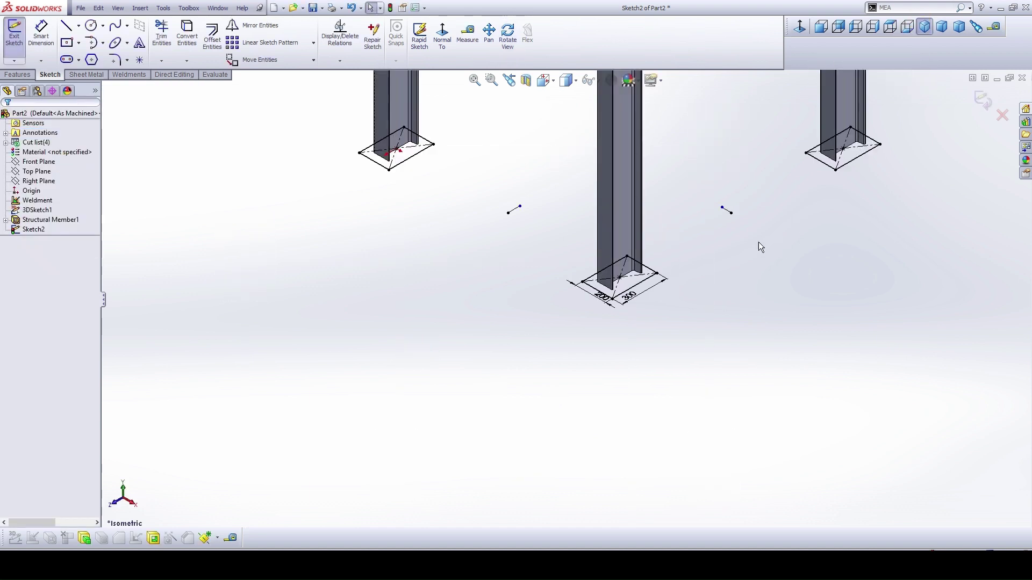
scroll(618, 207, "up", 3)
scroll(593, 237, "down", 2)
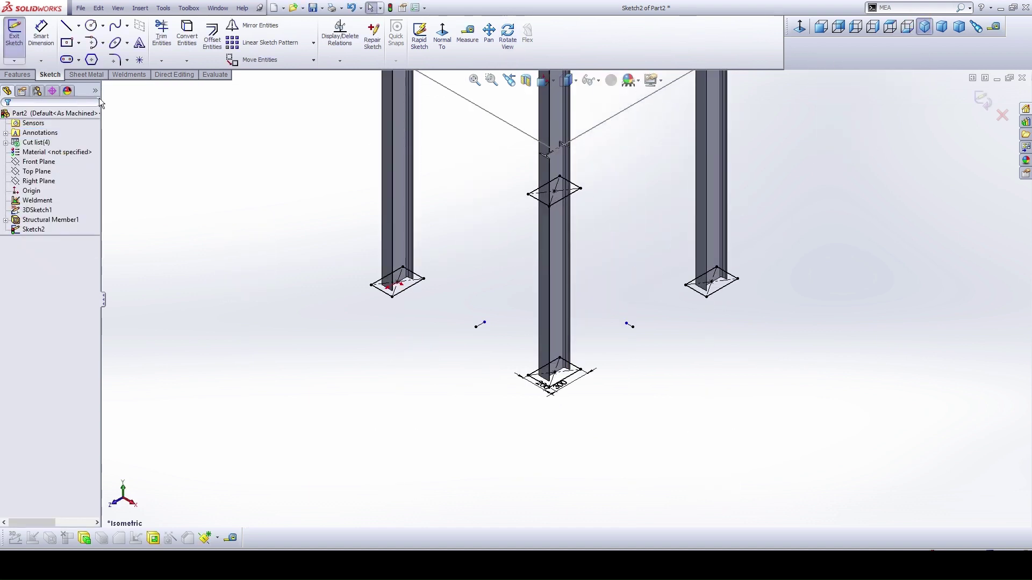
left_click(17, 75)
left_click(19, 35)
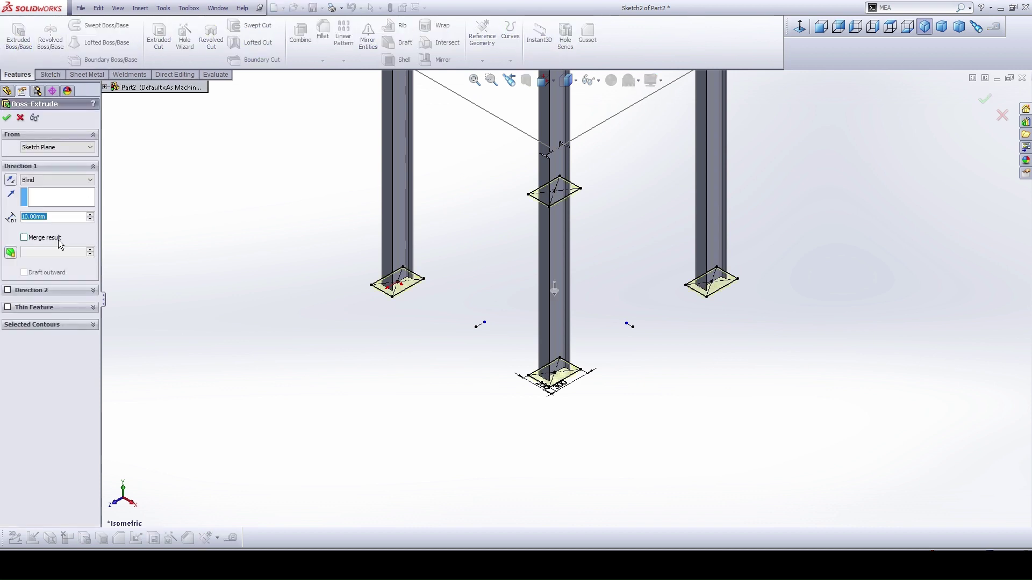
middle_click_drag(440, 294, 500, 305)
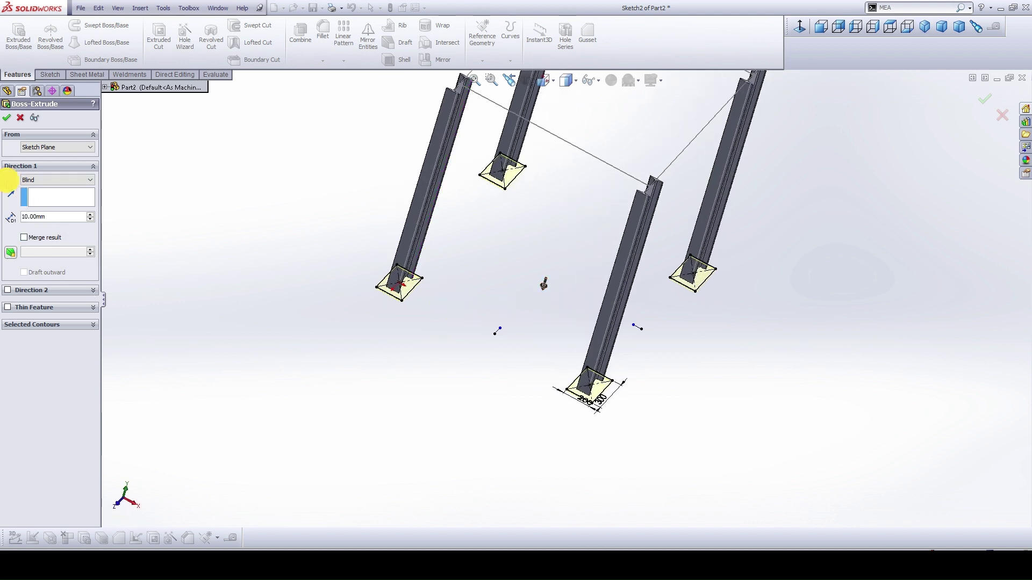
left_click(10, 180)
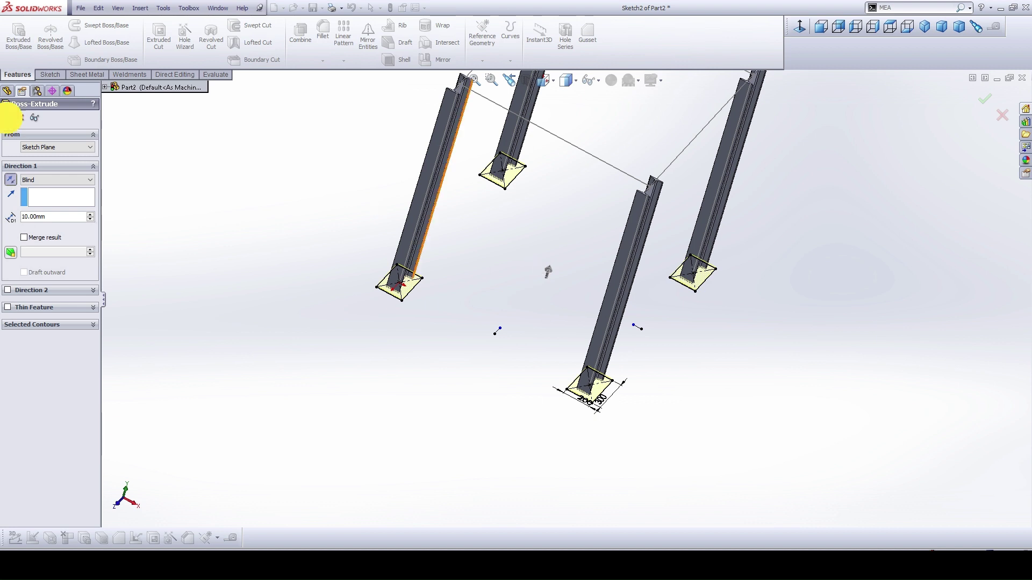
key("Return")
left_click(225, 268)
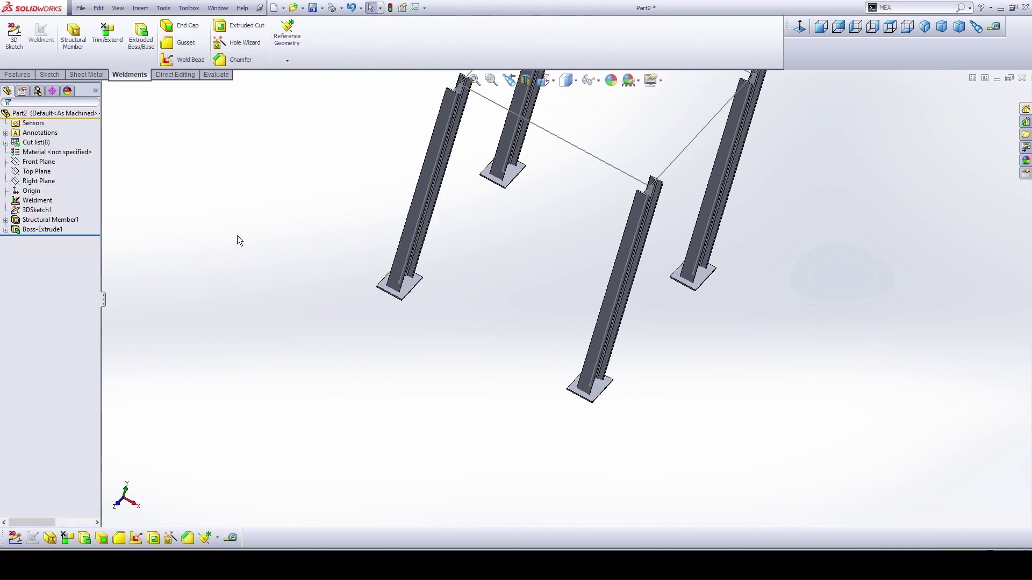
Step: Start a new sketch on the top end face of one I-section leg, viewed normal to the face
scroll(360, 331, "up", 3)
scroll(692, 175, "down", 5)
scroll(645, 192, "down", 5)
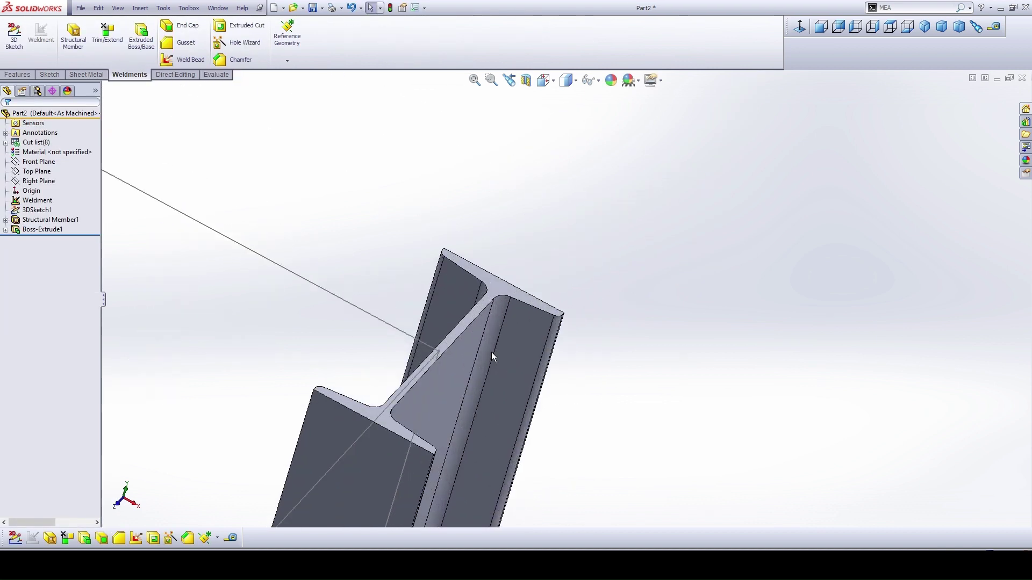
left_click(496, 284)
right_click(498, 287)
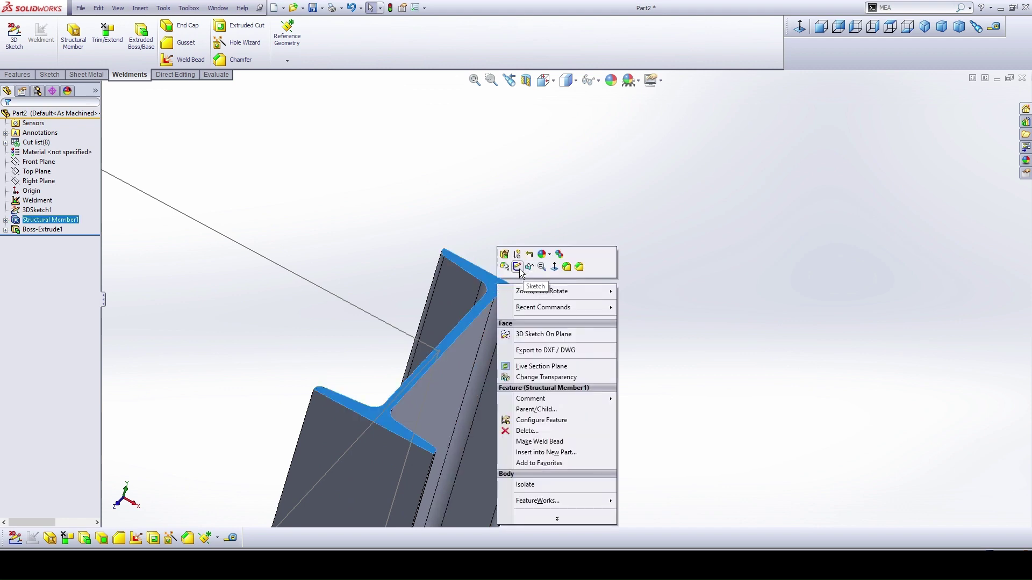
left_click(516, 267)
left_click(801, 28)
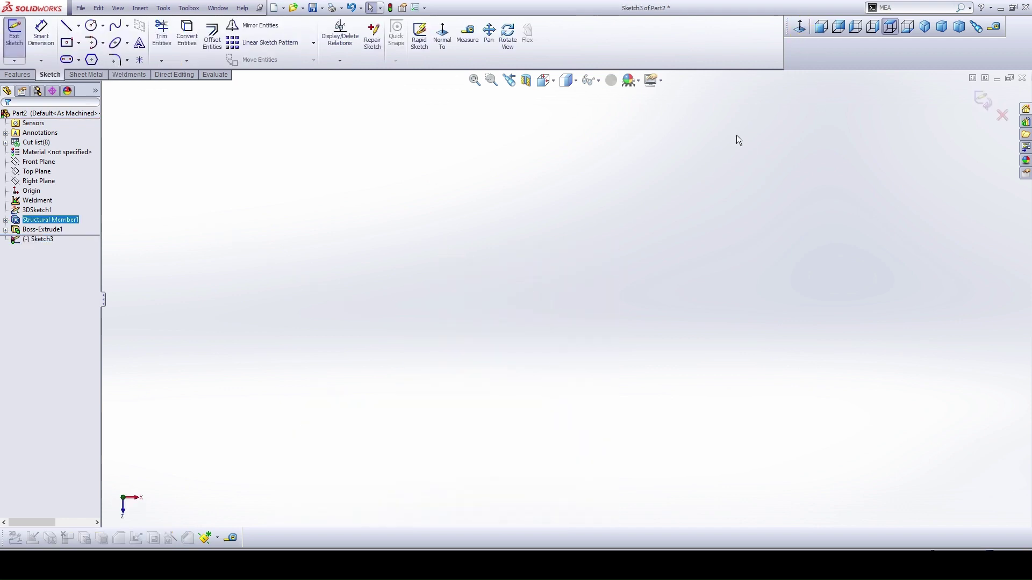
middle_click(583, 238)
middle_click(583, 239)
left_click(574, 239)
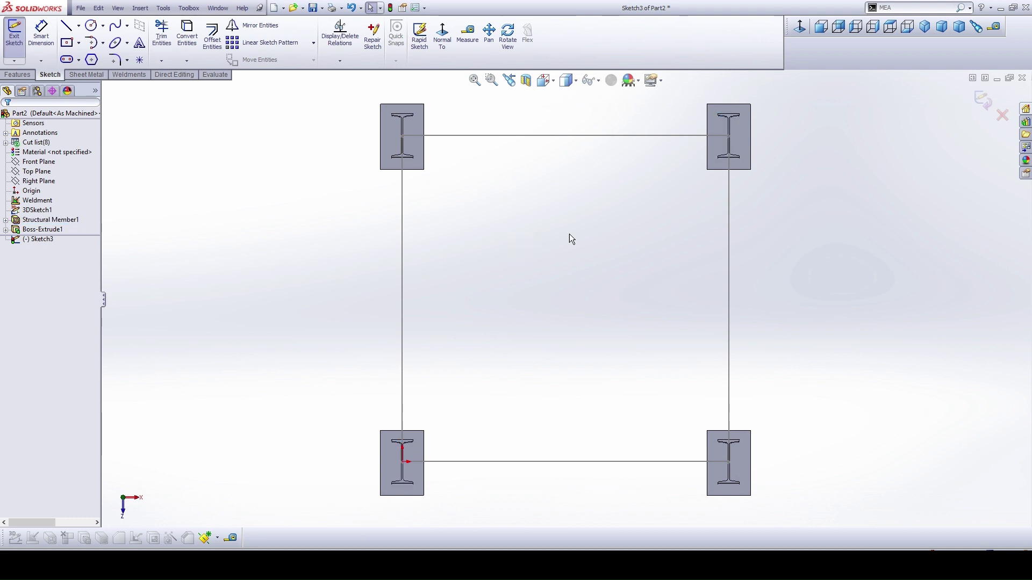
left_click(79, 43)
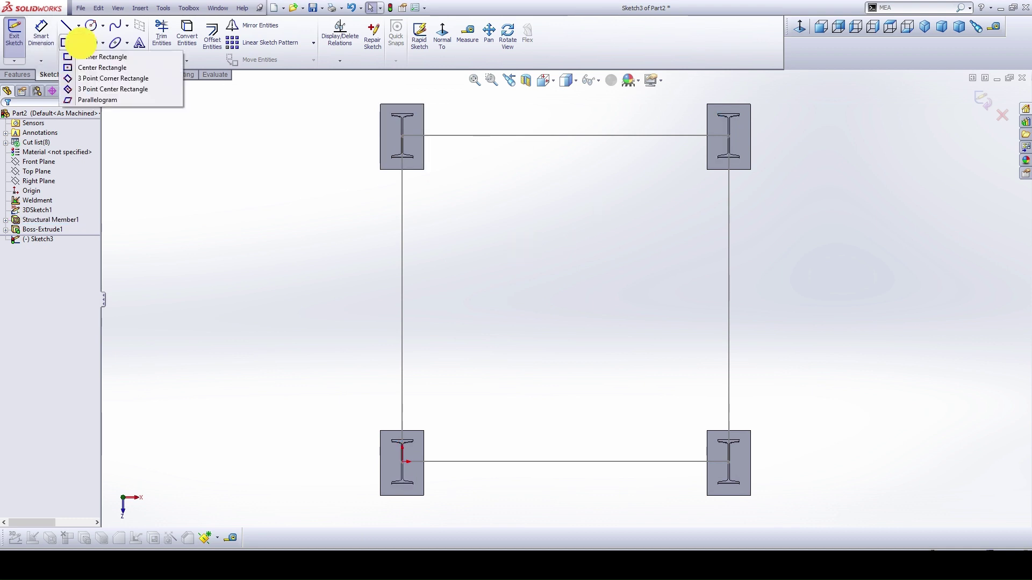
left_click(82, 67)
scroll(741, 137, "down", 10)
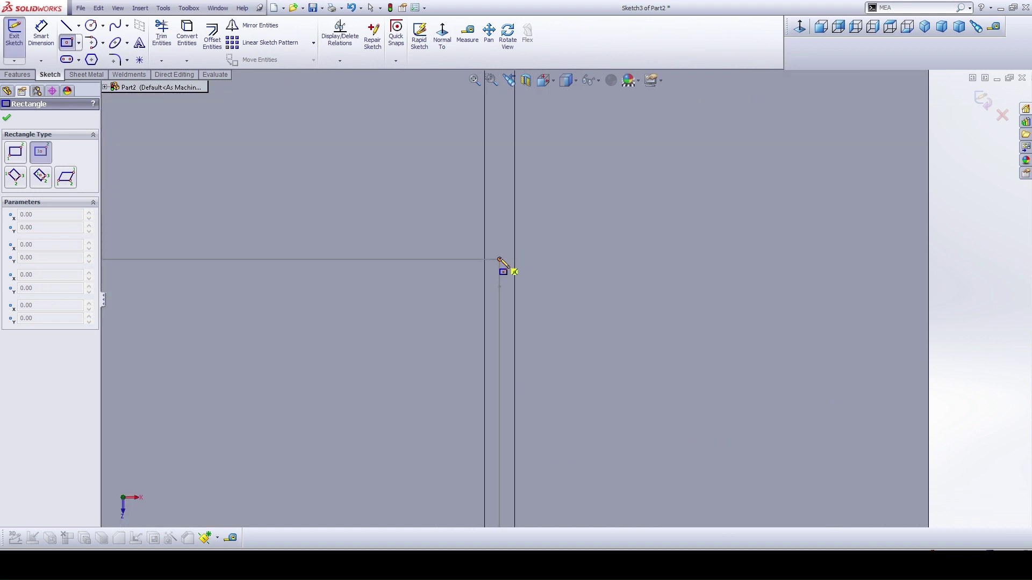
left_click(499, 259)
scroll(577, 292, "up", 3)
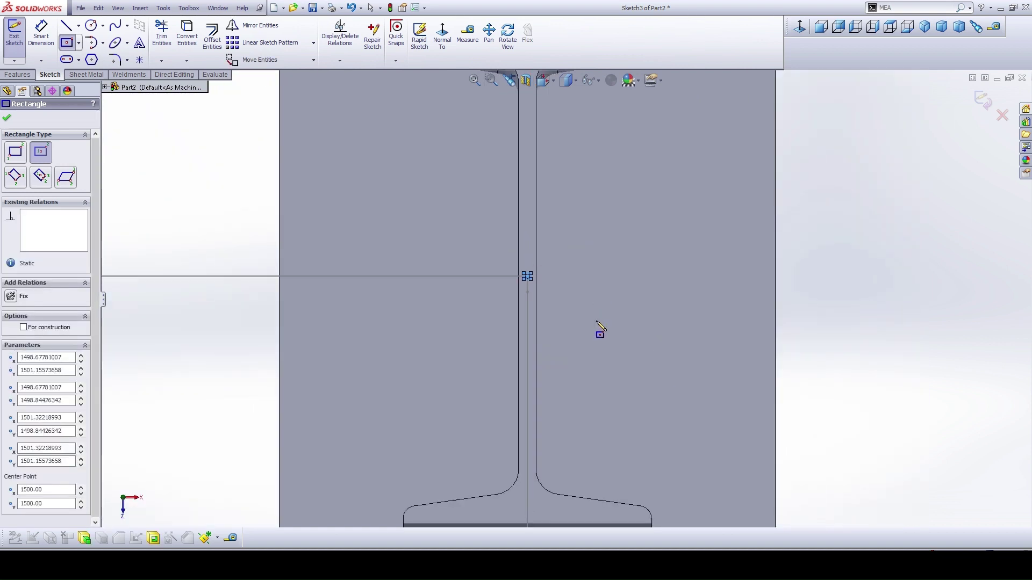
key("Escape")
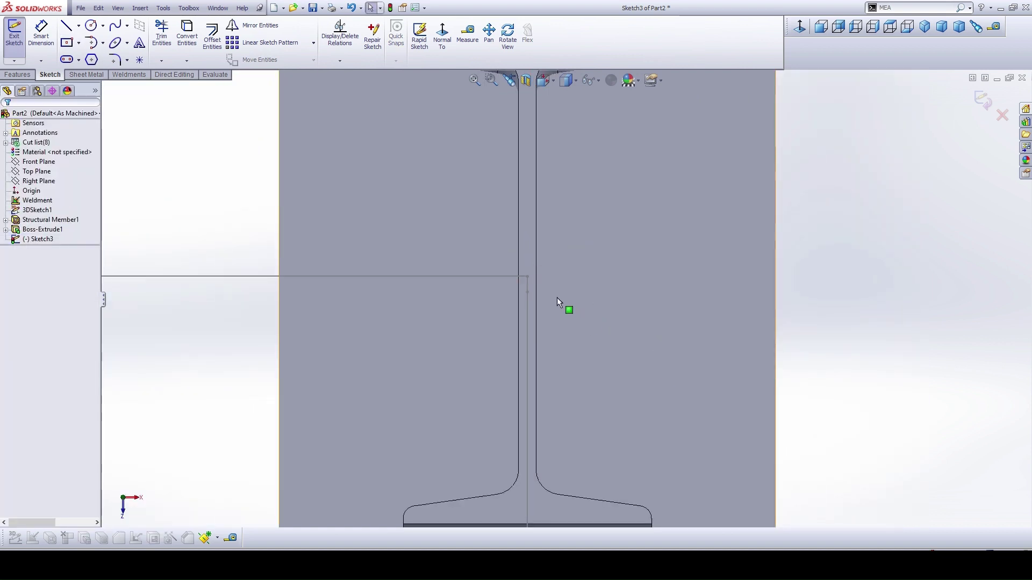
Step: Draw a center rectangle about 141 by 355 mm, centered on the frame corner point at the leg's top end
left_click(80, 45)
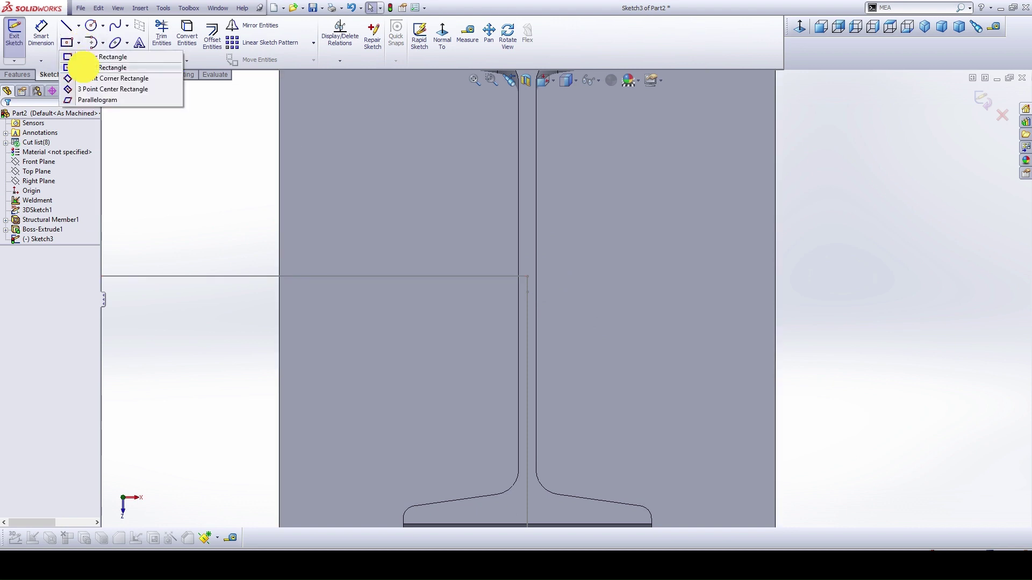
left_click(100, 58)
left_click(528, 277)
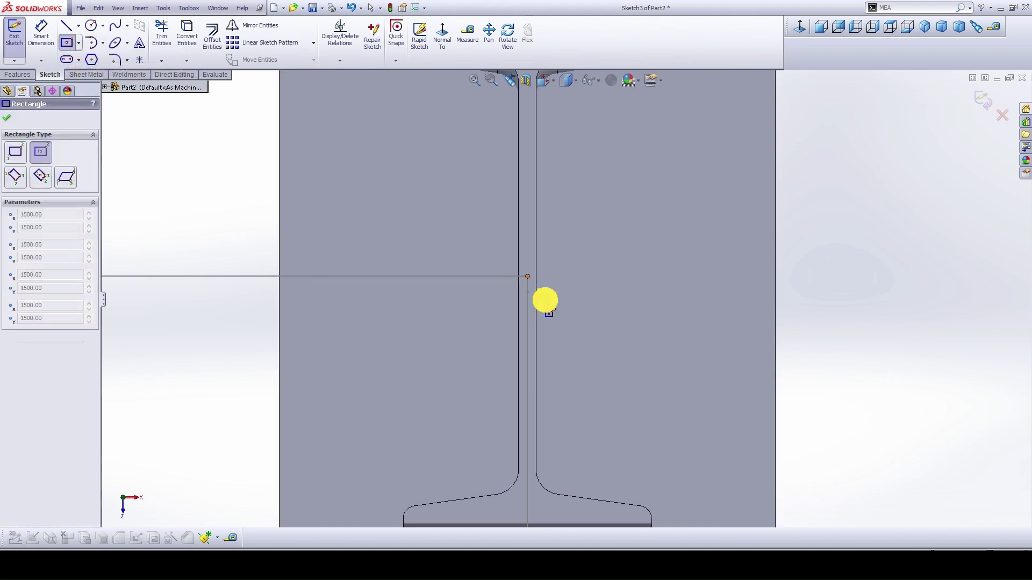
scroll(578, 333, "up", 3)
scroll(559, 333, "up", 2)
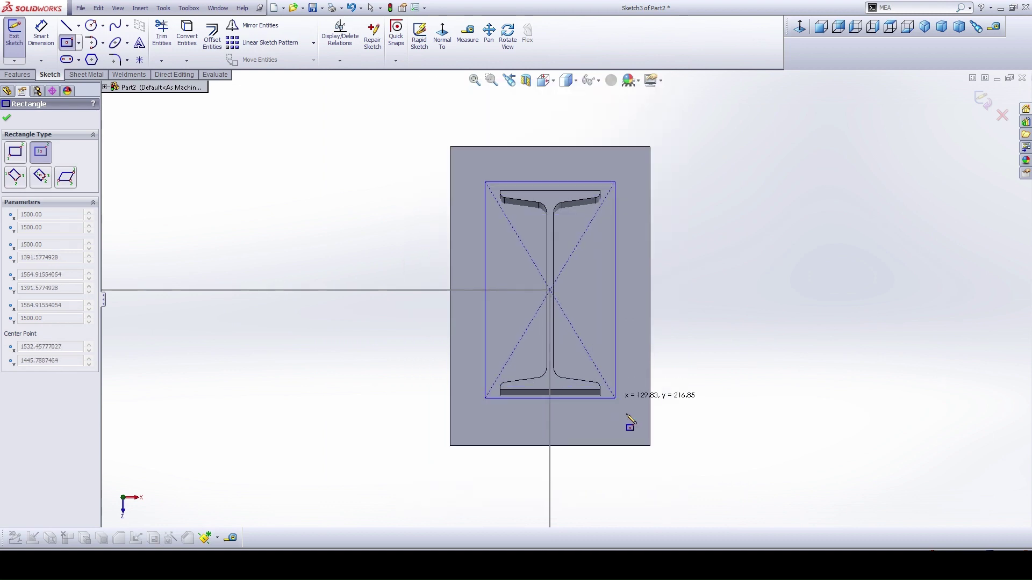
scroll(618, 411, "up", 2)
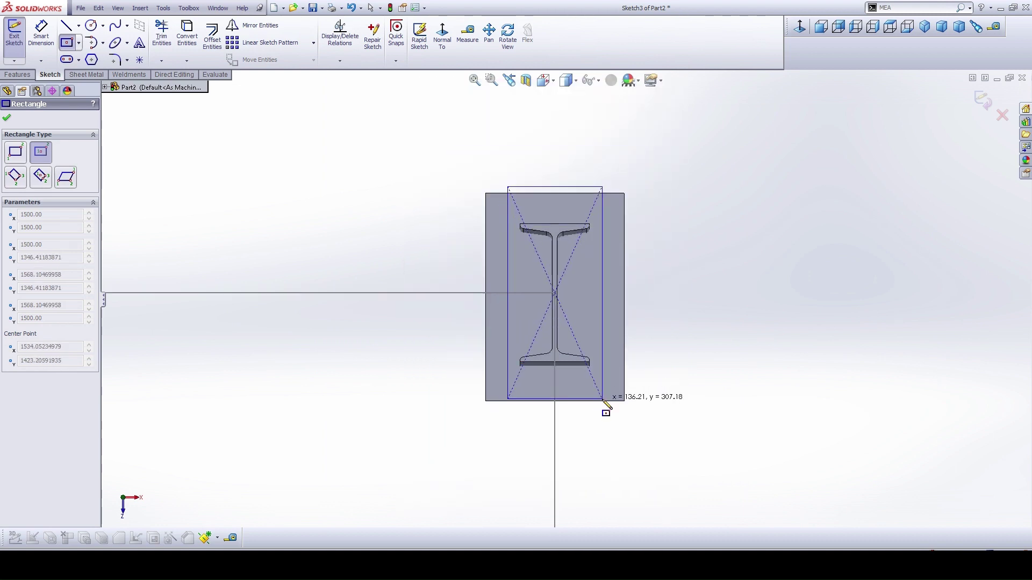
left_click(605, 416)
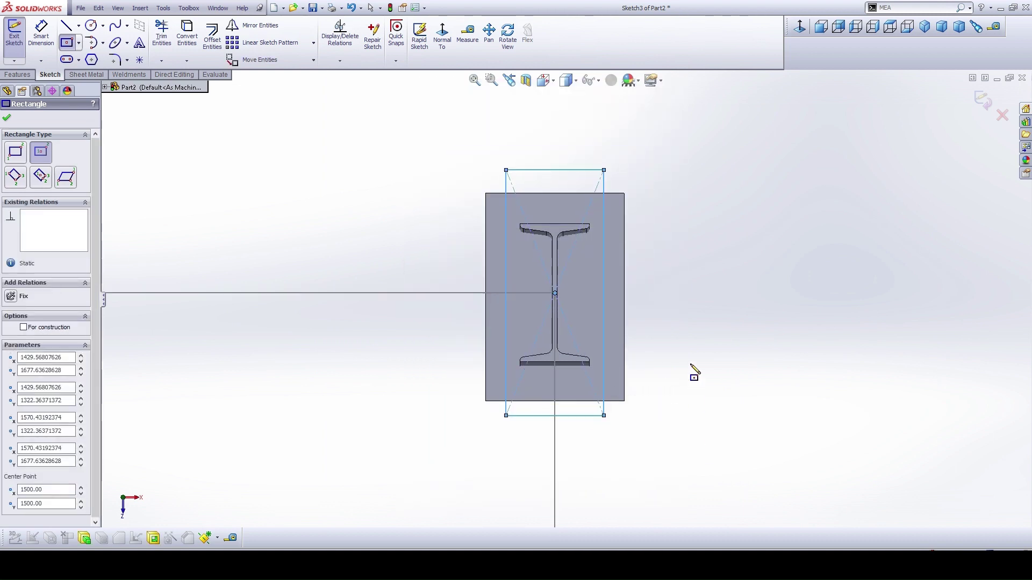
key("Escape")
Step: Check the leg's top plate size in Platform.pdf in Acrobat and dimension the rectangle's vertical side to 250 mm in SolidWorks
key("alt+Tab")
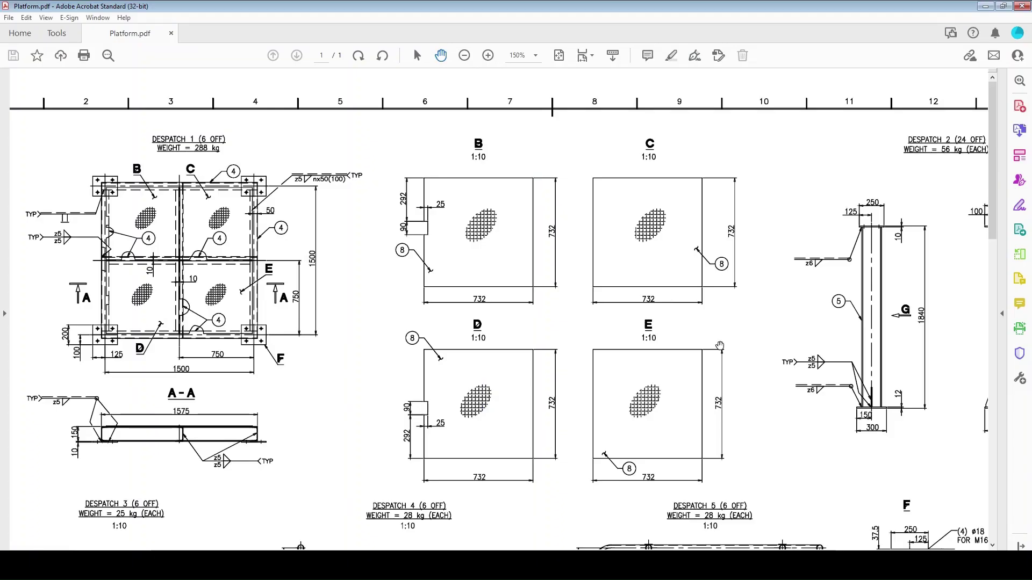
left_click_drag(818, 286, 666, 274)
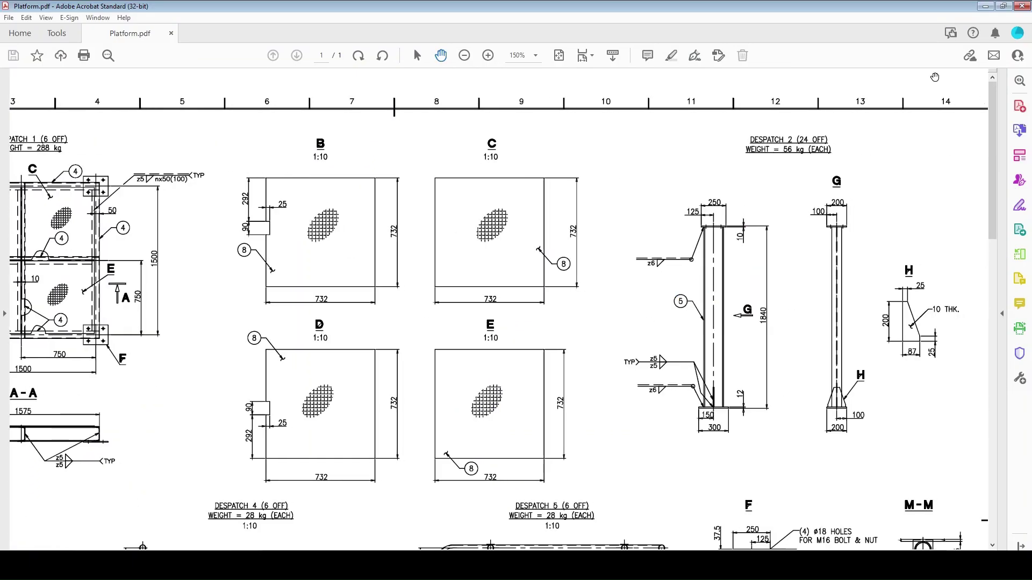
left_click(985, 6)
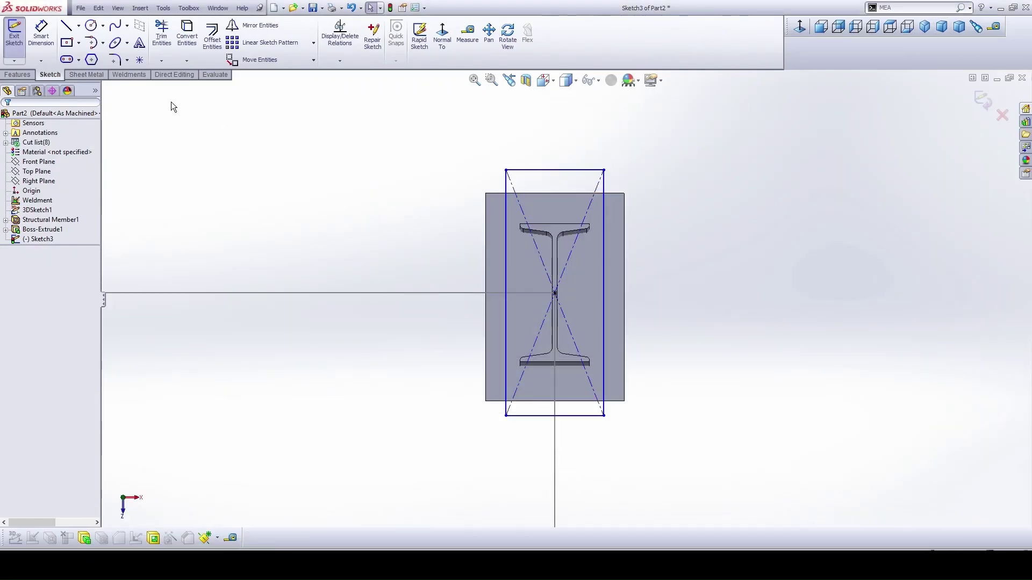
left_click(37, 37)
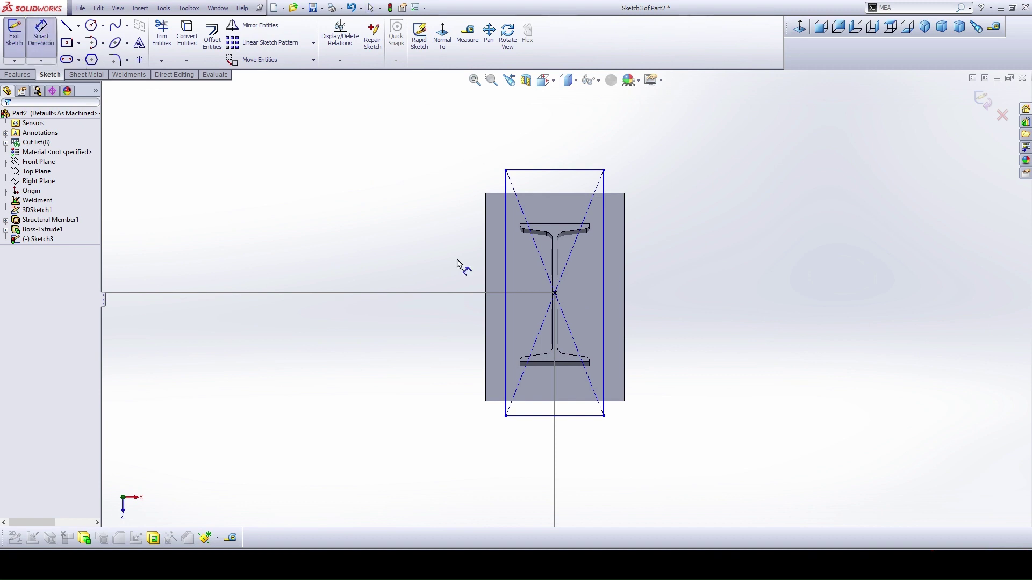
left_click(604, 303)
left_click(666, 317)
type("25")
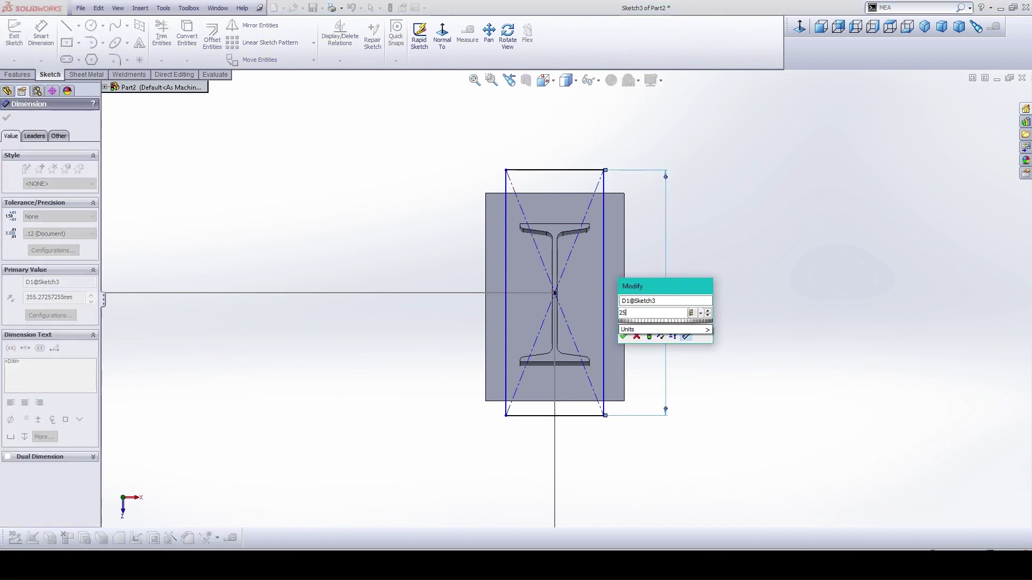
type("0")
key("Return")
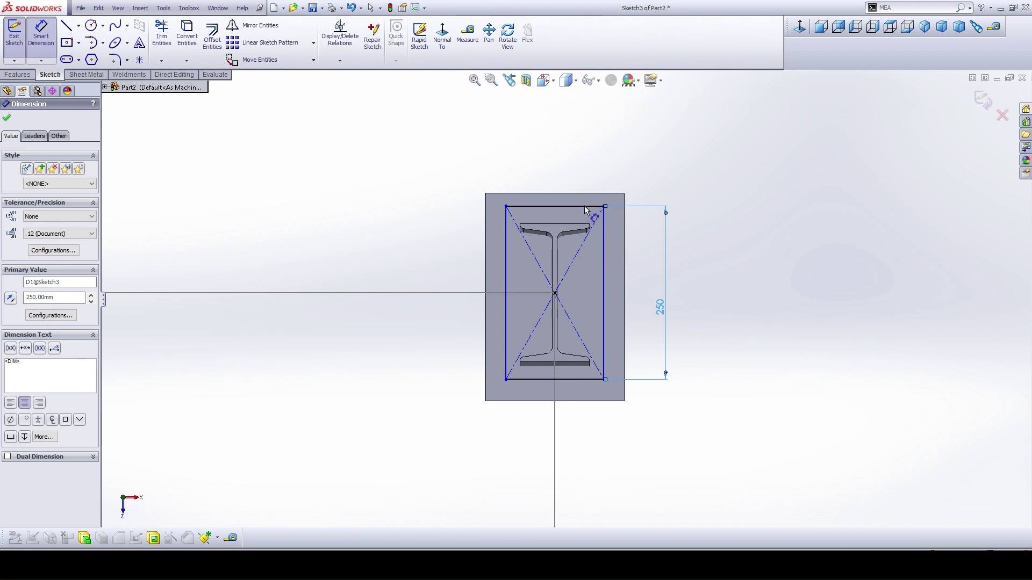
Step: Dimension the top plate rectangle's horizontal side to 200 mm
left_click(587, 206)
left_click(598, 132)
type("2")
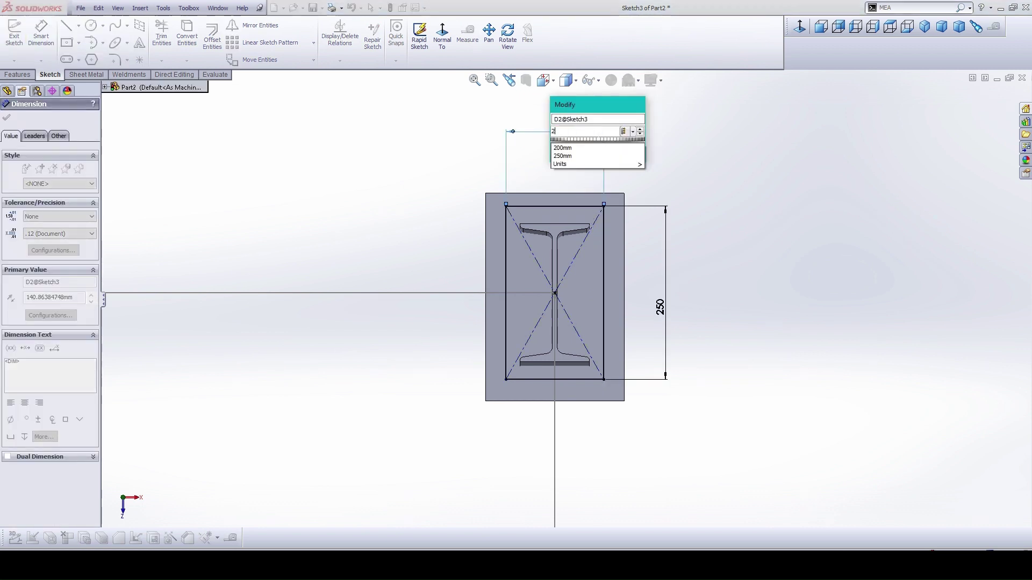
type("00")
key("Return")
left_click(713, 211)
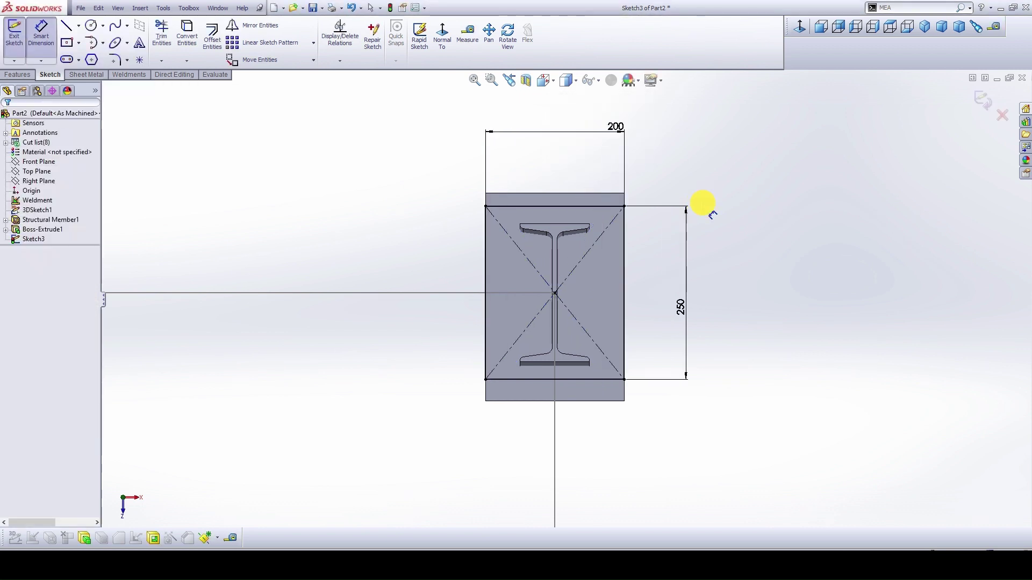
scroll(437, 211, "up", 4)
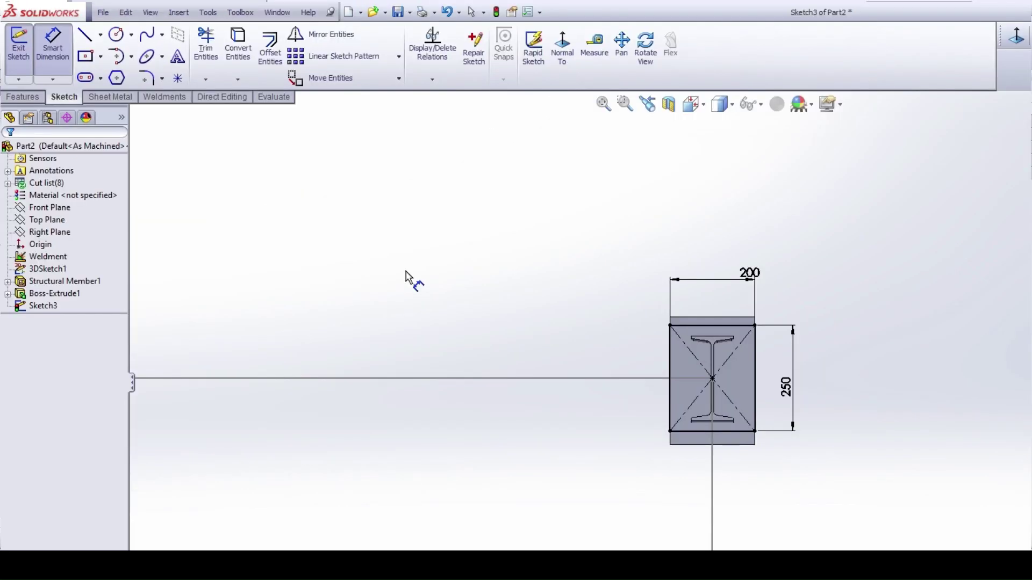
Step: Draw a short vertical centerline down from the midpoint of the horizontal frame line joining the two upper legs
left_click(100, 35)
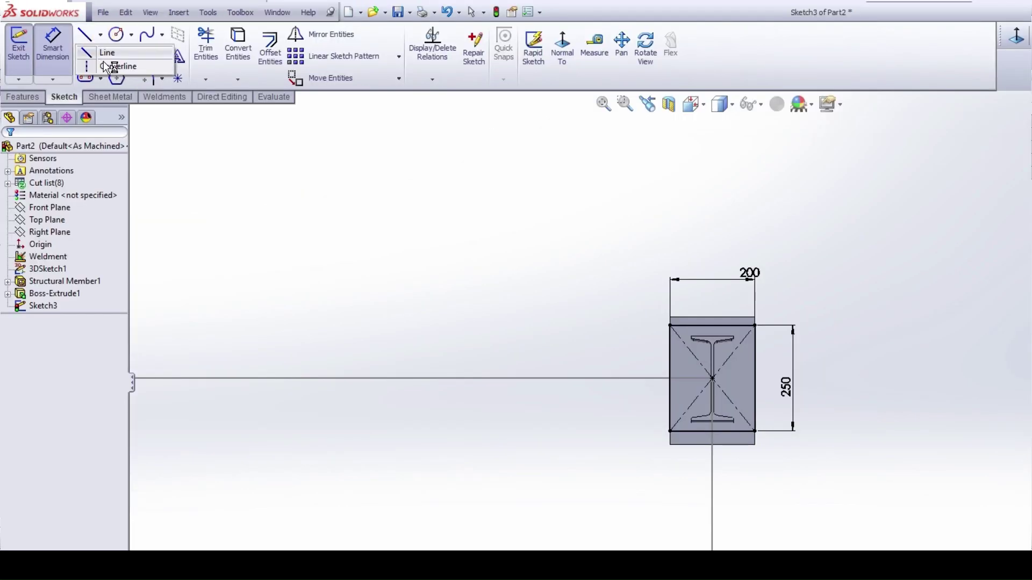
left_click(109, 66)
scroll(596, 326, "up", 3)
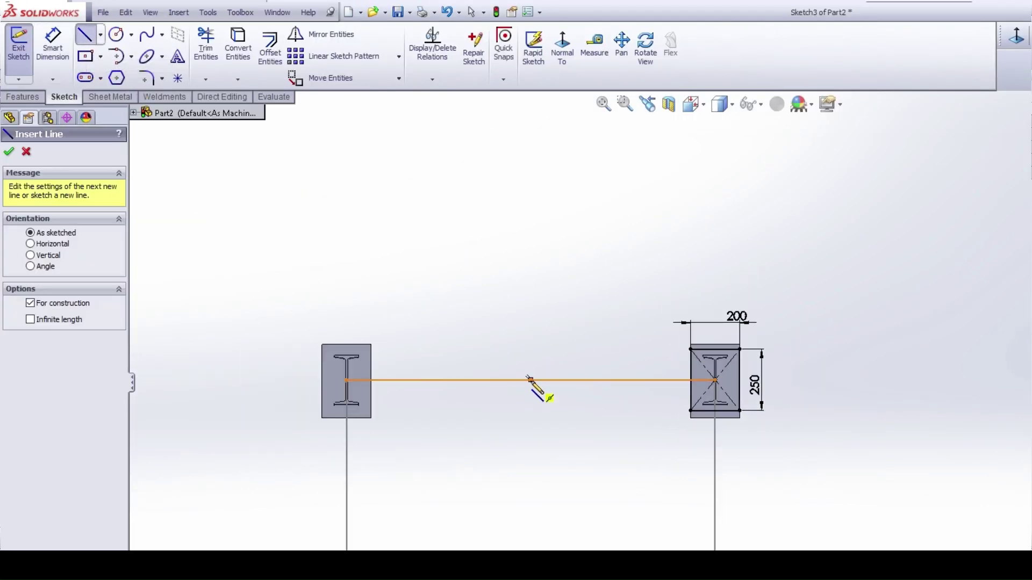
left_click(530, 380)
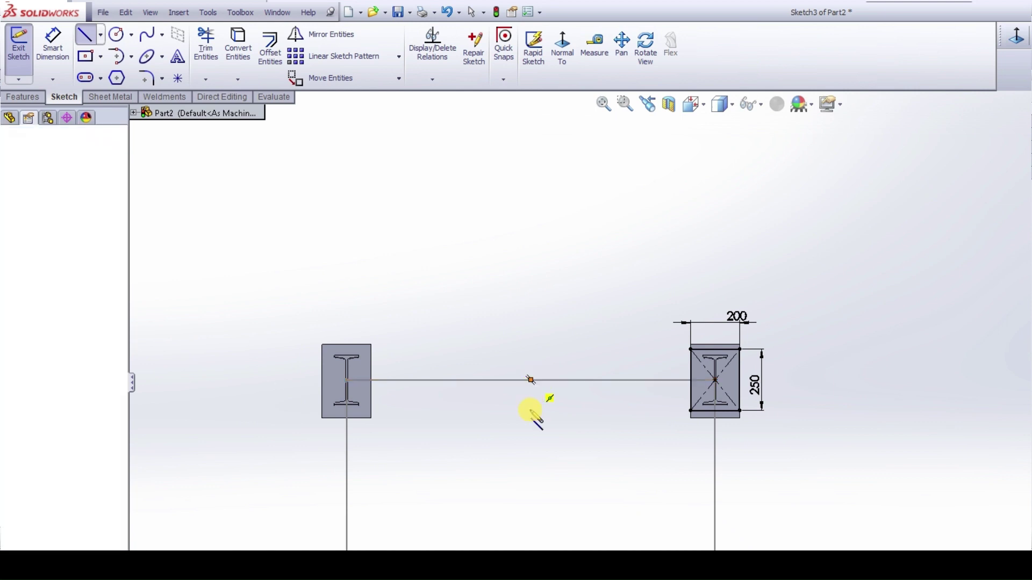
right_click(612, 417)
left_click(653, 348)
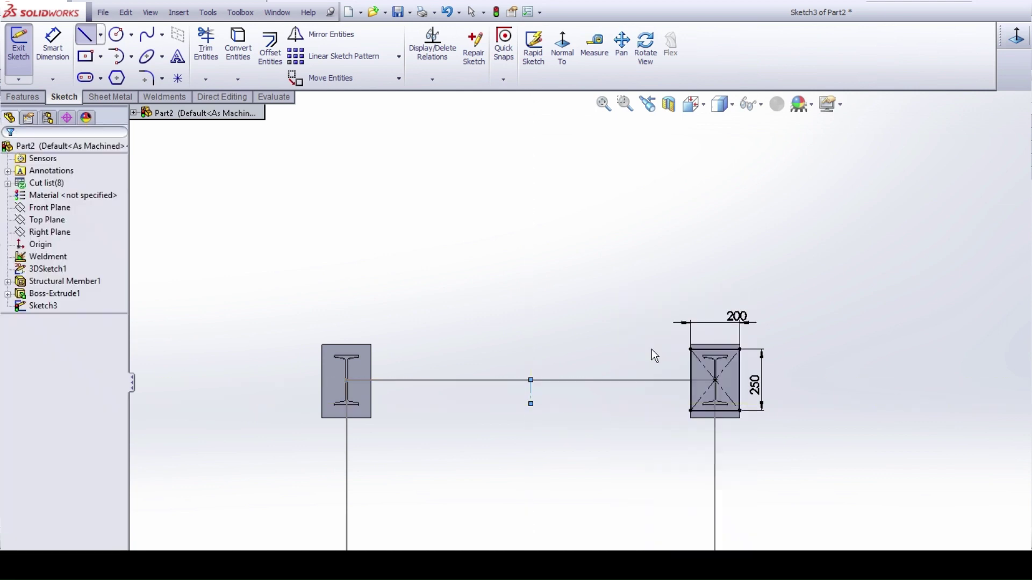
Step: Draw a horizontal centerline about 153 mm long, running inward from the midpoint of the right-hand vertical frame line
left_click(101, 35)
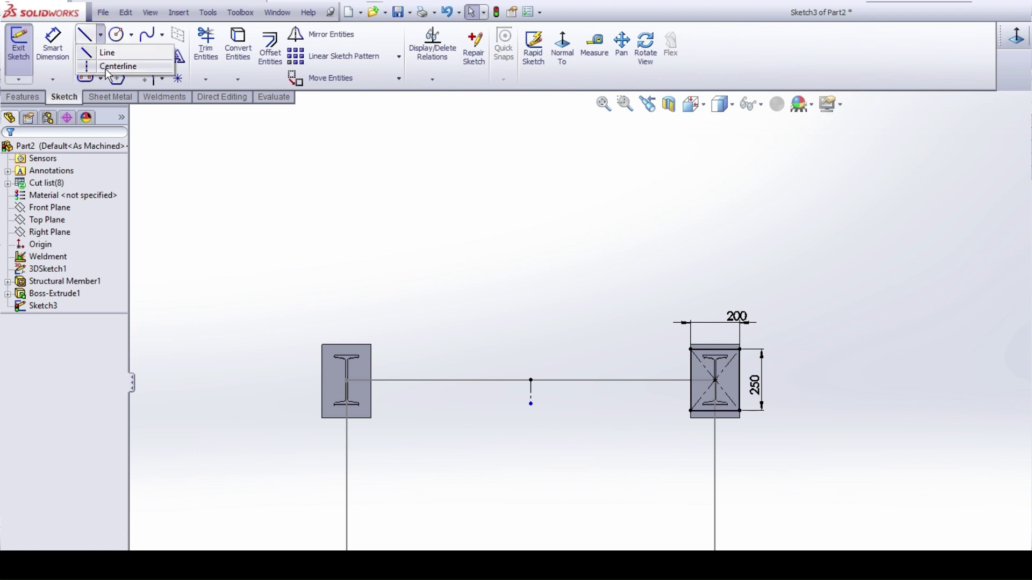
left_click(116, 64)
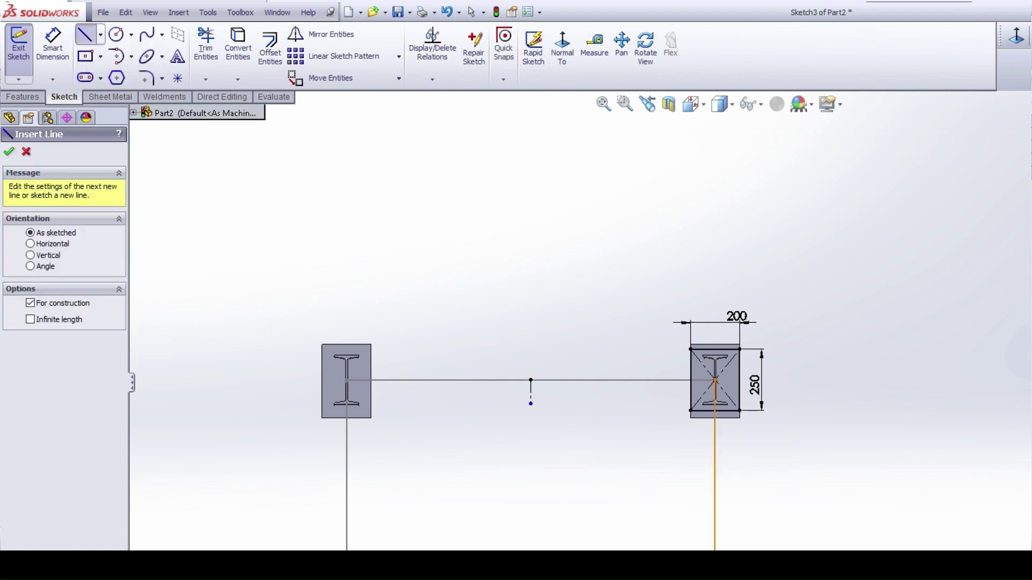
scroll(722, 425, "up", 4)
scroll(714, 493, "down", 4)
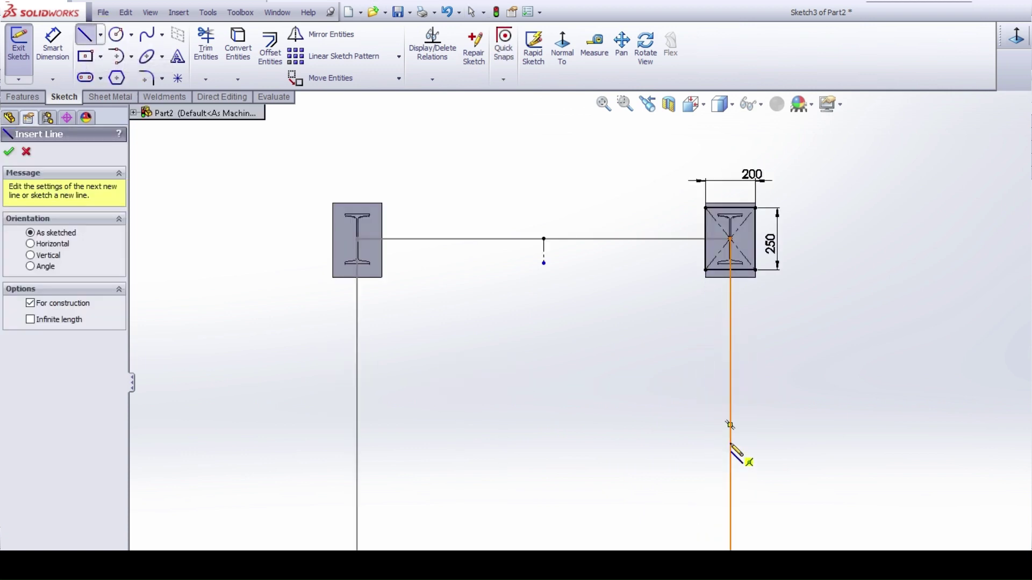
left_click(729, 424)
left_click(692, 425)
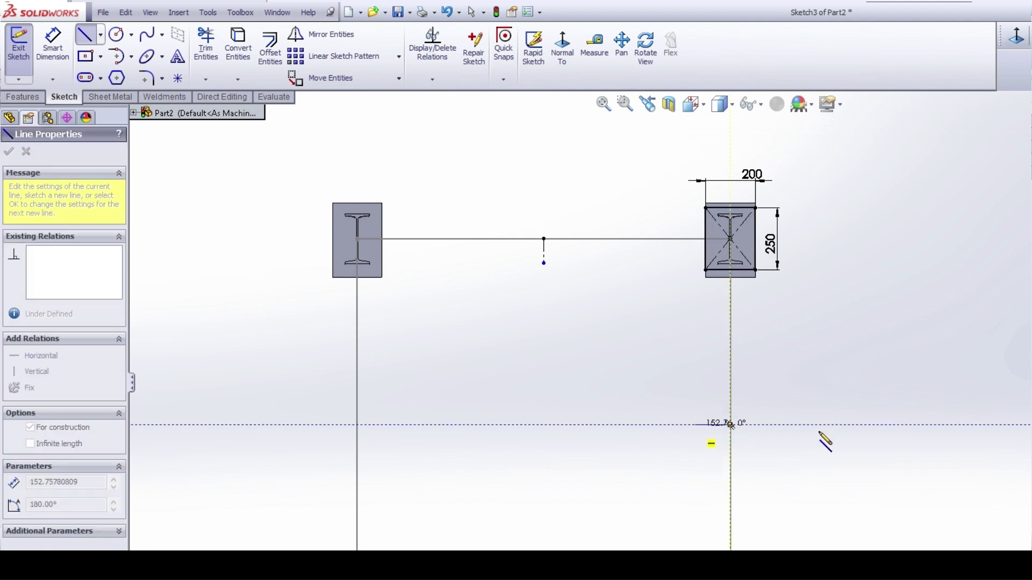
right_click(822, 380)
left_click(854, 356)
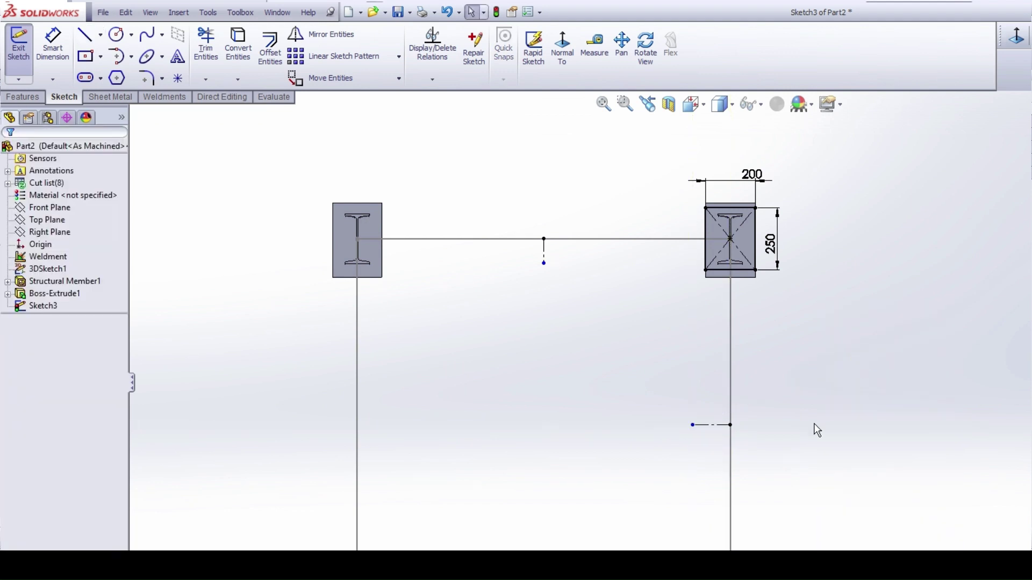
Step: Mirror the 200 by 250 mm top plate rectangle about the short vertical centerline onto the opposite leg
left_click(325, 34)
left_click_drag(672, 168, 806, 287)
left_click(96, 329)
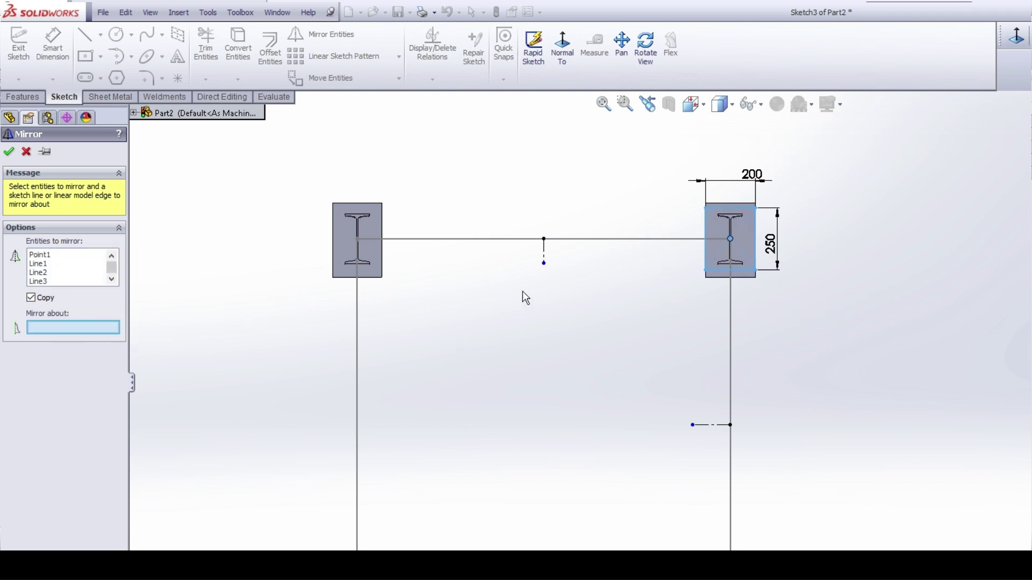
left_click(544, 254)
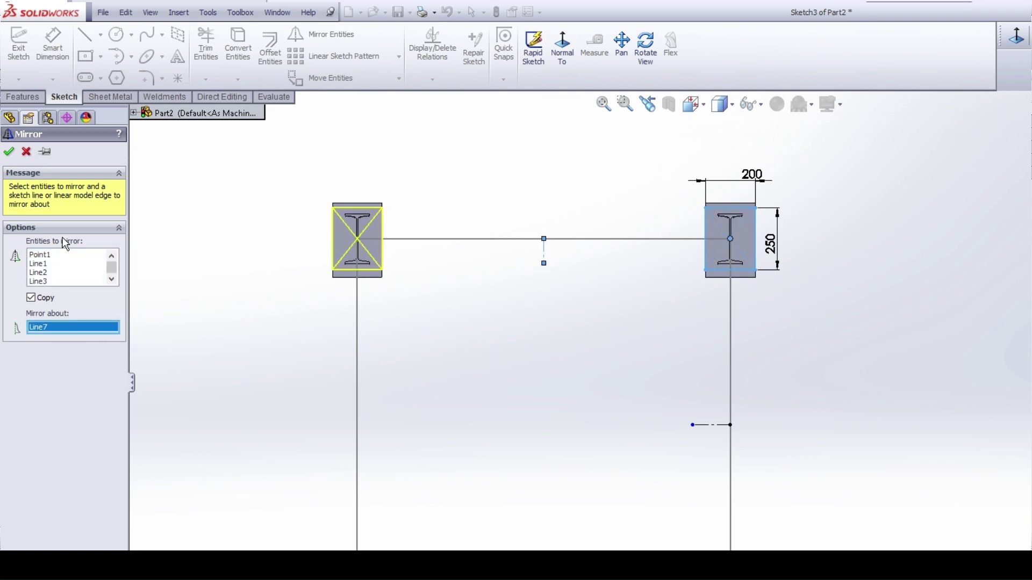
left_click(9, 151)
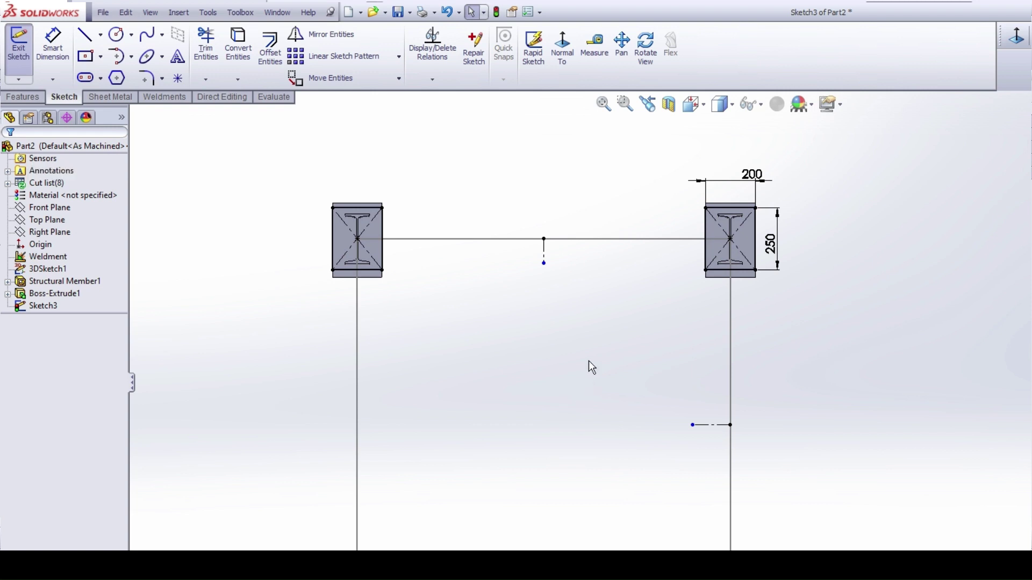
Step: Mirror both top plate rectangles about the short horizontal centerline onto the other two legs and exit the sketch
left_click(299, 34)
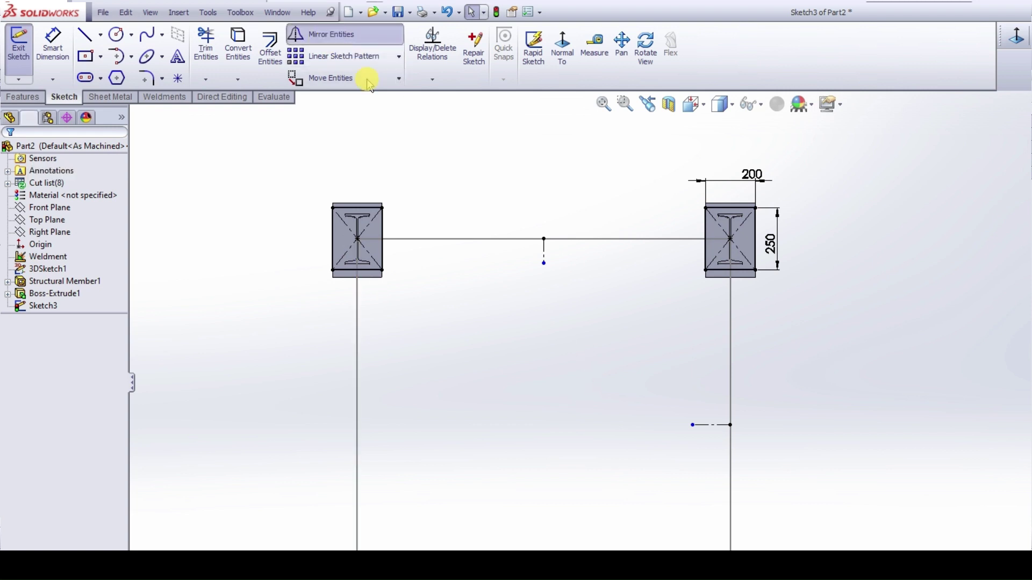
left_click_drag(643, 138, 851, 297)
left_click_drag(285, 168, 430, 321)
left_click(79, 329)
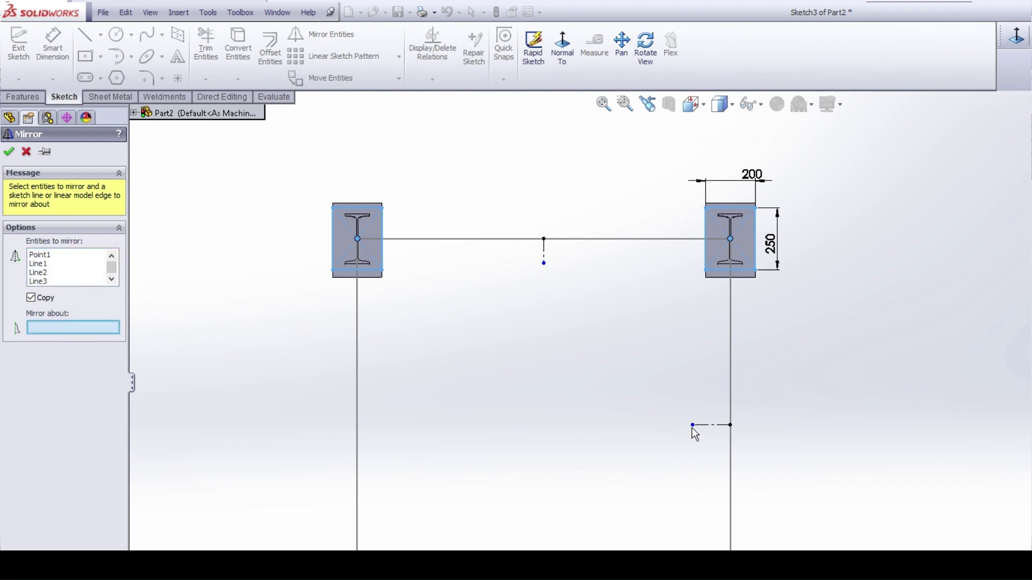
left_click(717, 426)
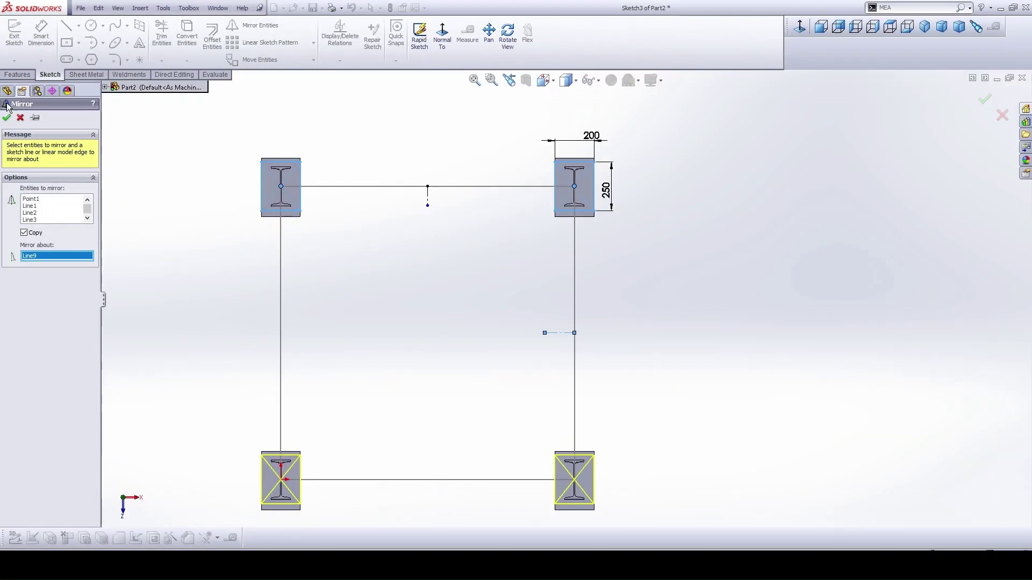
left_click(5, 119)
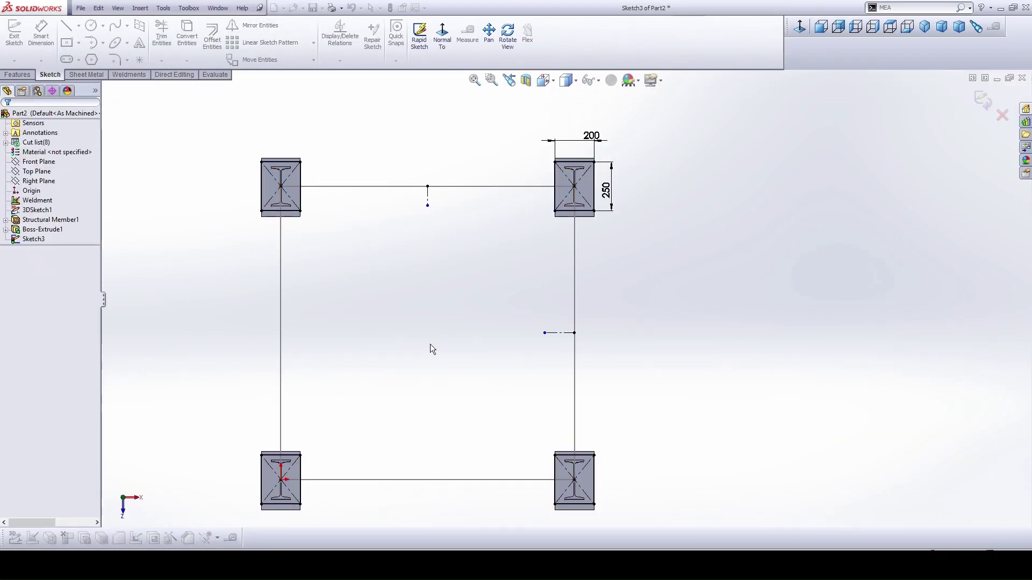
left_click(983, 100)
Step: Extrude the four top plate rectangles as Blind 10 mm, reversed downward into the legs, without merging the result
left_click(924, 26)
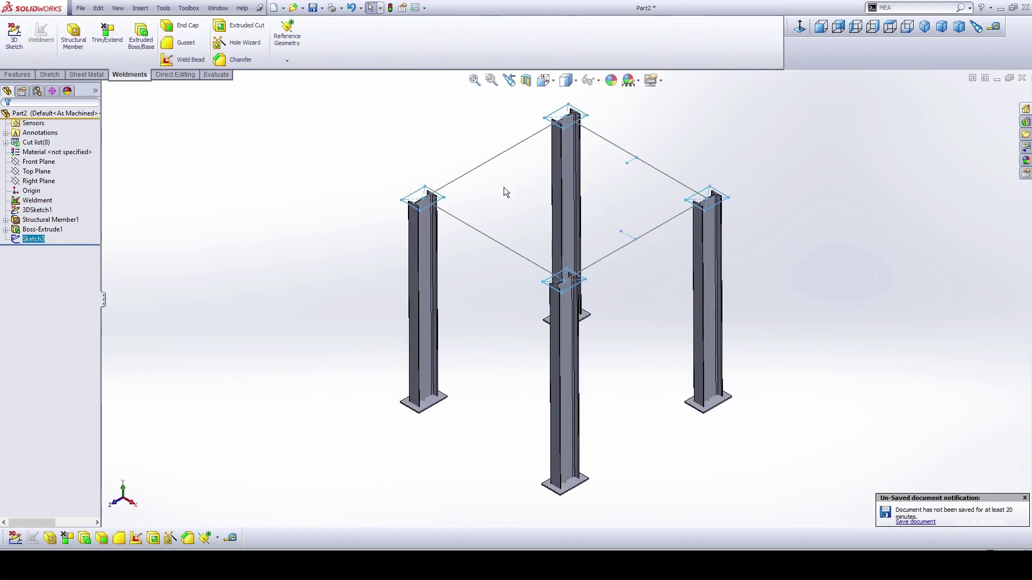
left_click(76, 43)
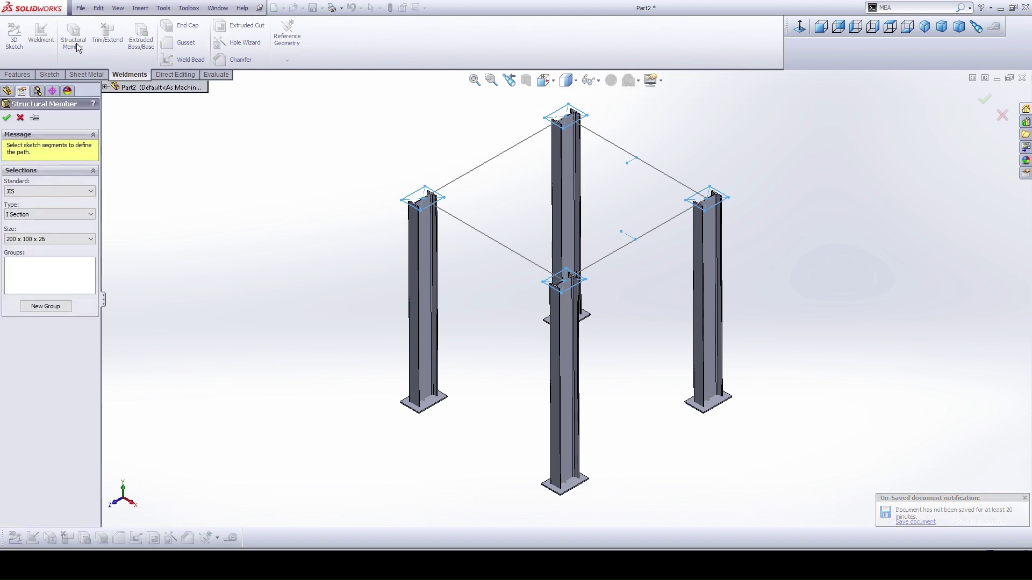
left_click(20, 117)
left_click(17, 74)
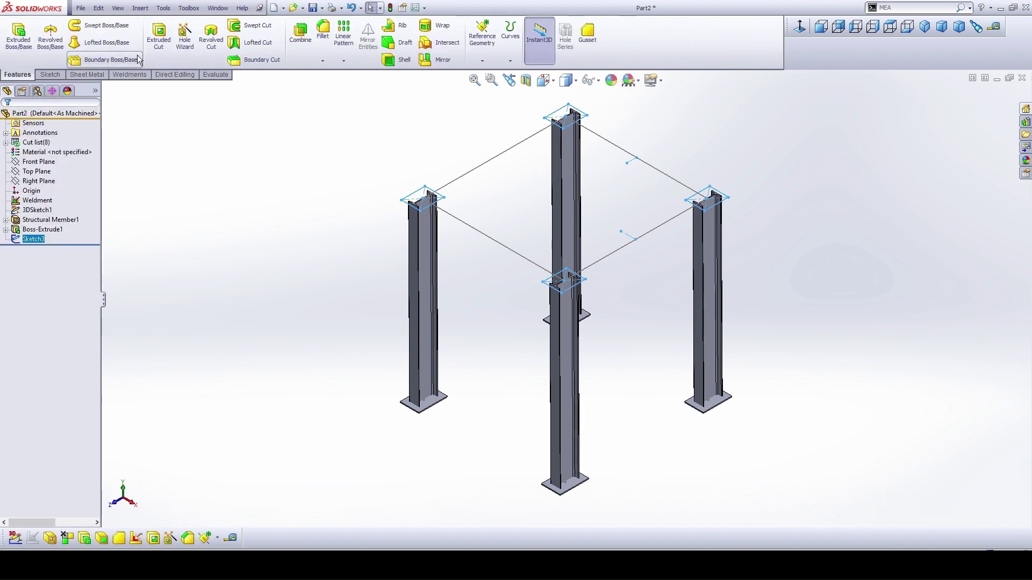
left_click(25, 47)
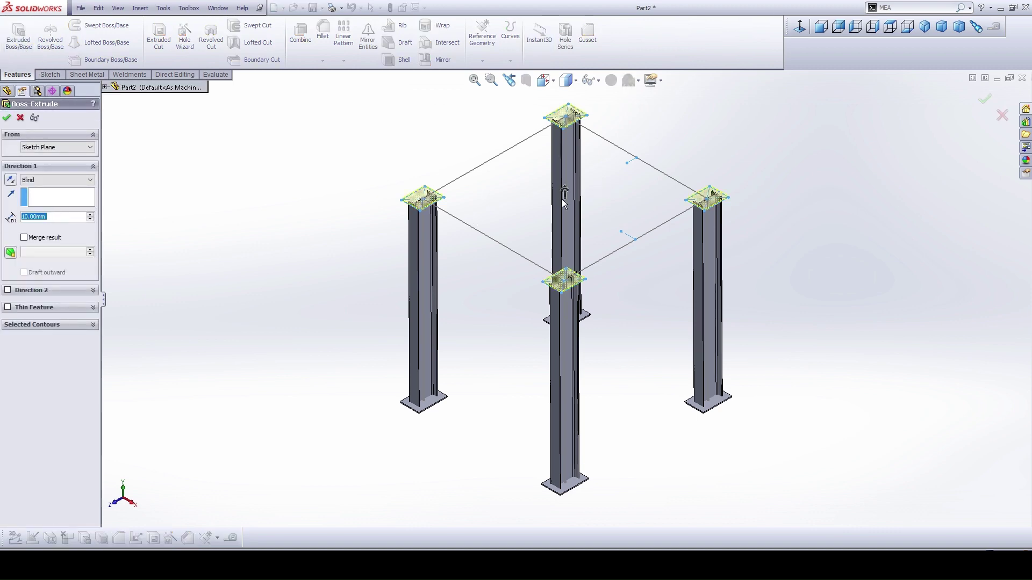
scroll(593, 193, "down", 3)
middle_click_drag(594, 195, 645, 250)
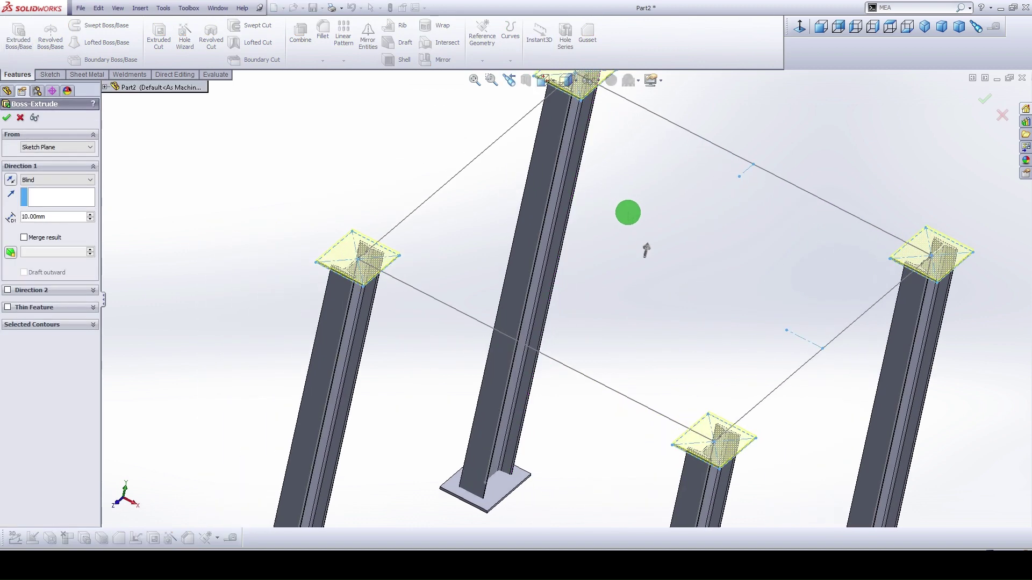
left_click(10, 177)
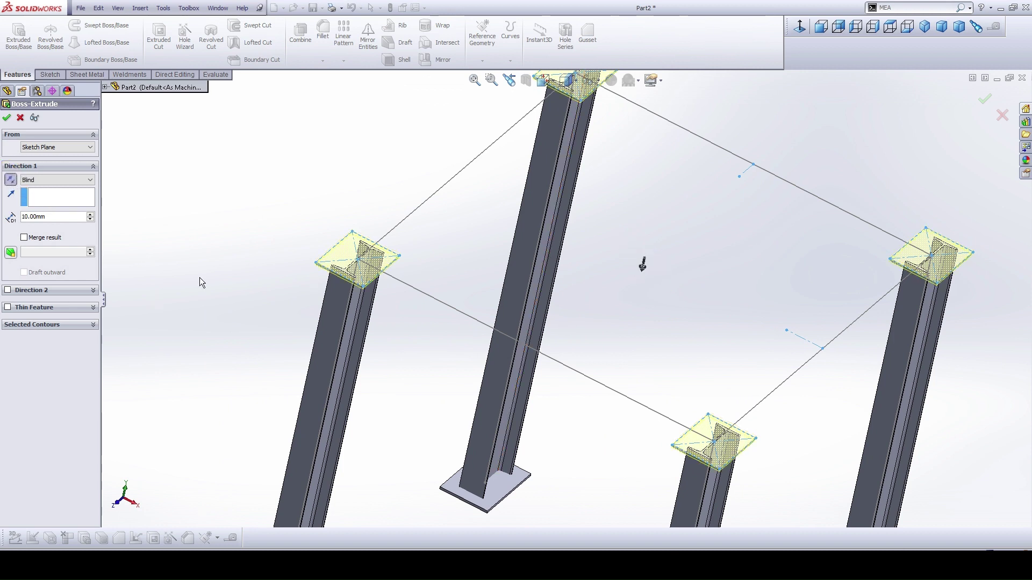
left_click(7, 117)
Step: Check the base plate thickness in Platform.pdf in Acrobat and set the base plates' extrusion depth to 12 mm in SolidWorks
left_click(115, 230)
left_click(57, 230)
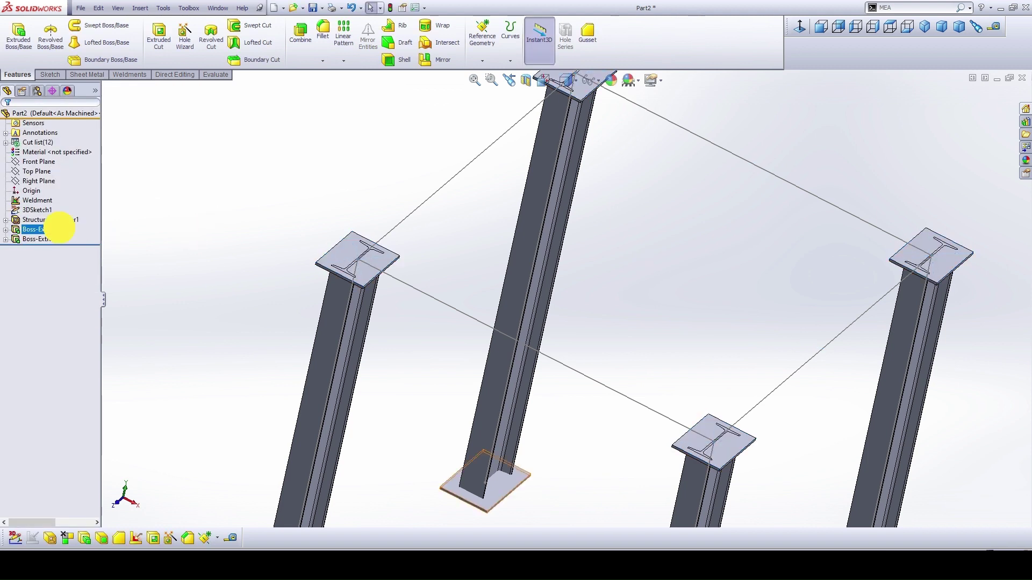
key("f")
scroll(404, 400, "down", 3)
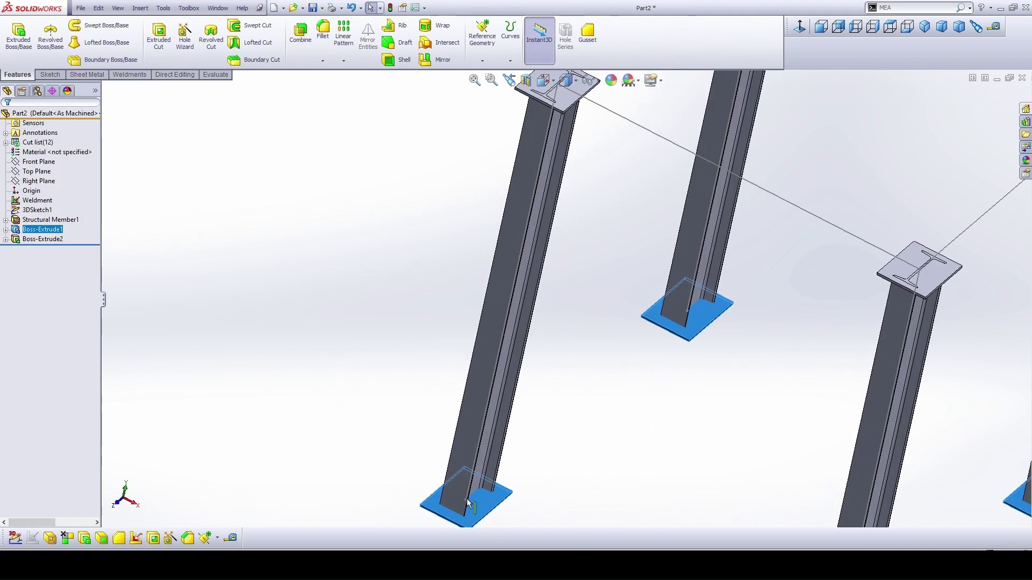
right_click(48, 232)
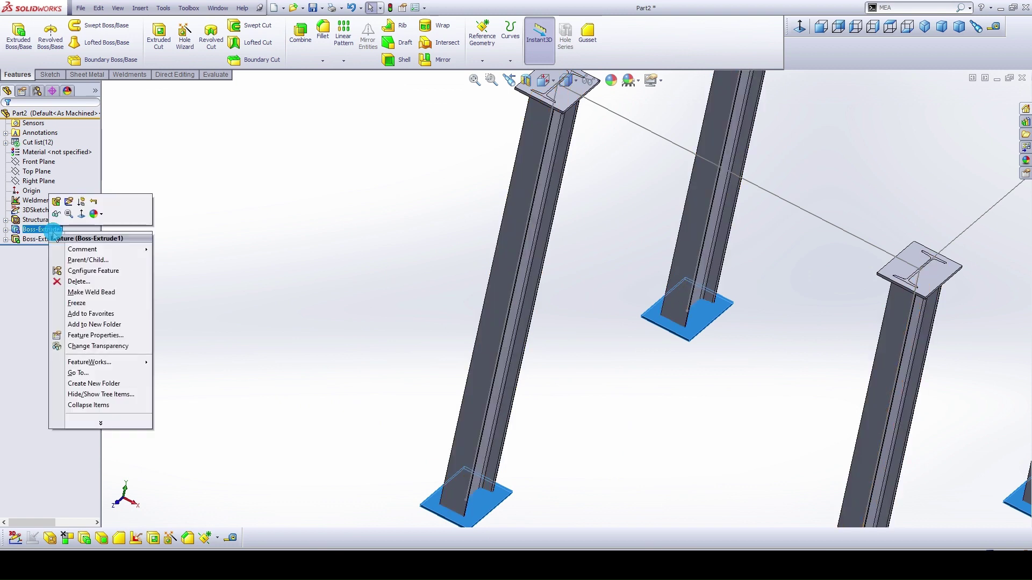
left_click(56, 206)
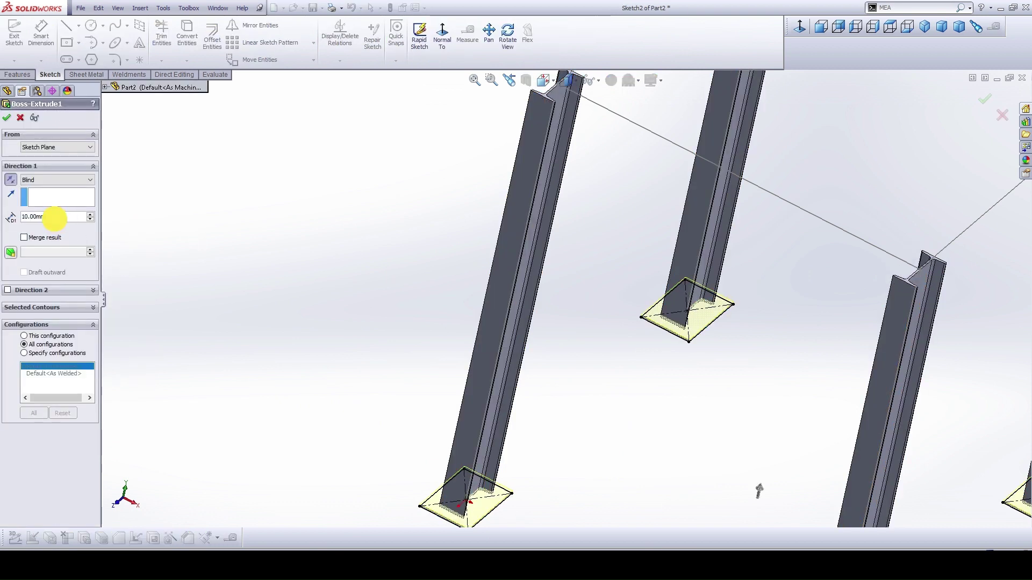
left_click(54, 218)
key("alt+Tab")
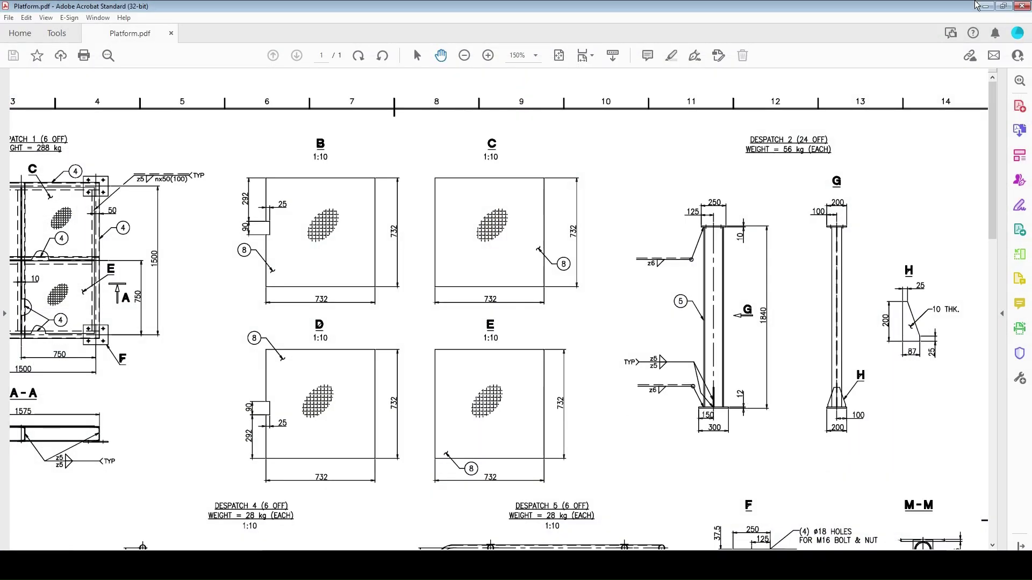
left_click(986, 6)
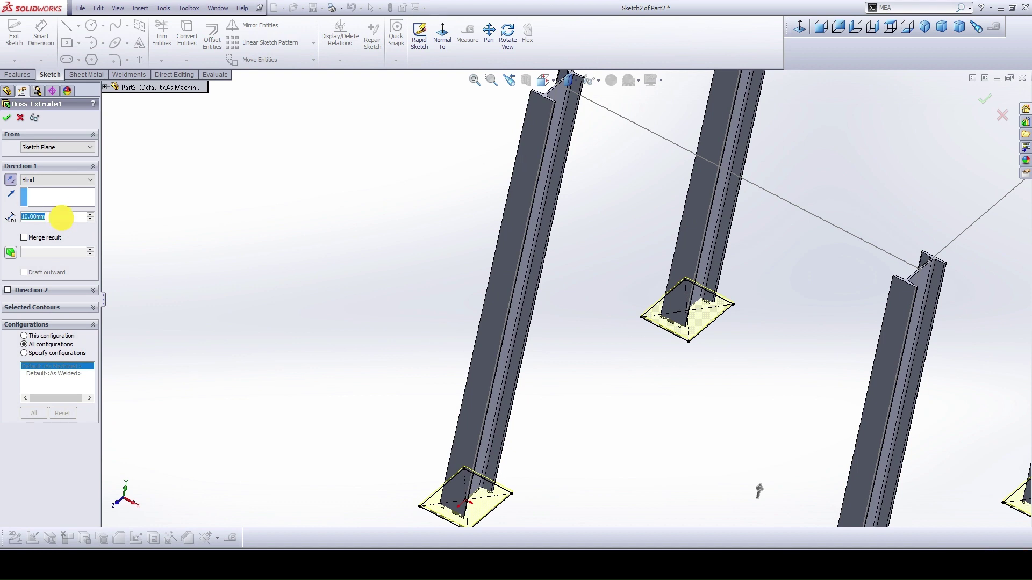
type("12")
key("Return")
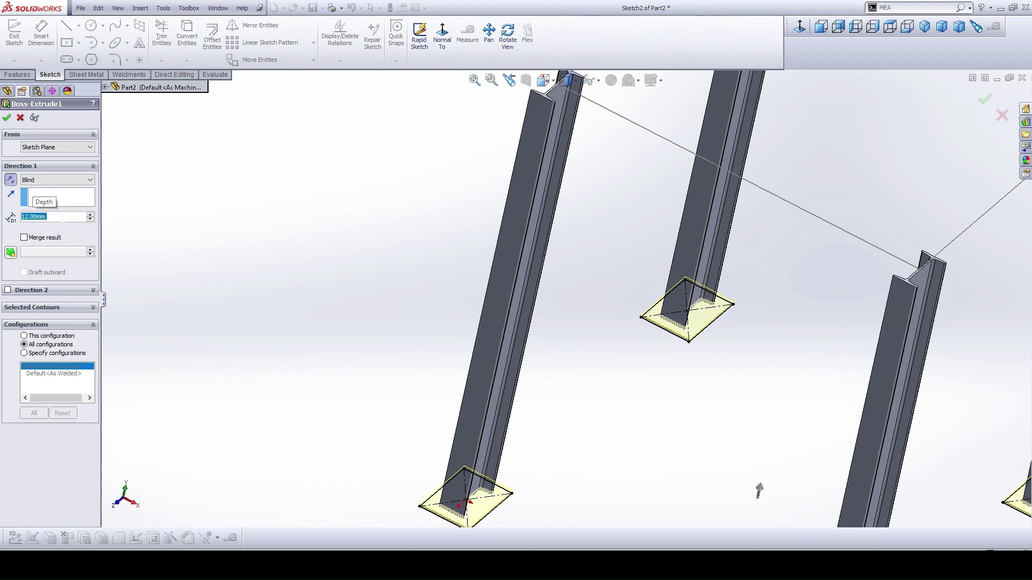
key("Return")
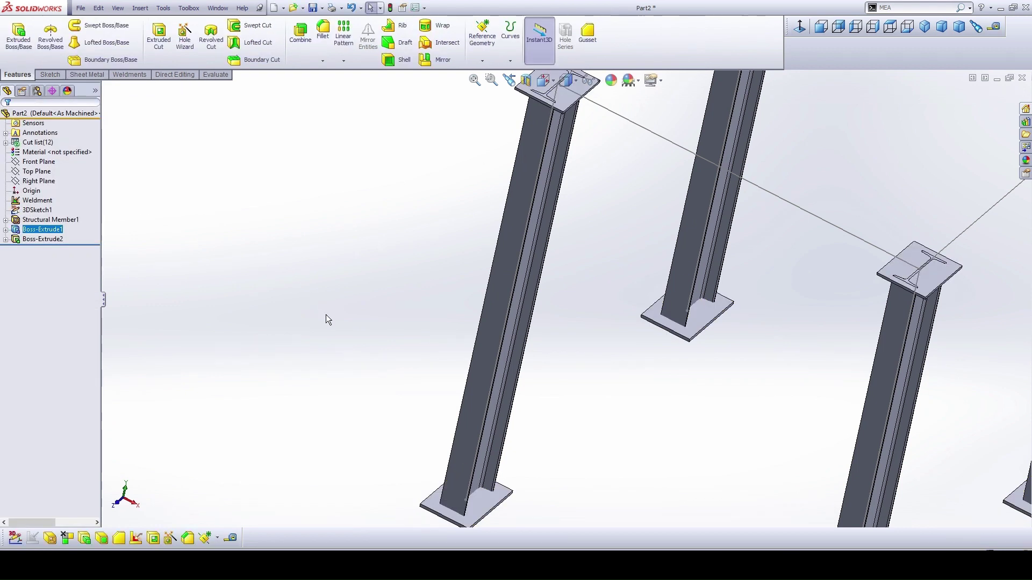
Step: Search the SolidWorks commands for "MEA" to find the Measure tool
scroll(278, 284, "up", 5)
middle_click(373, 327)
middle_click(372, 327)
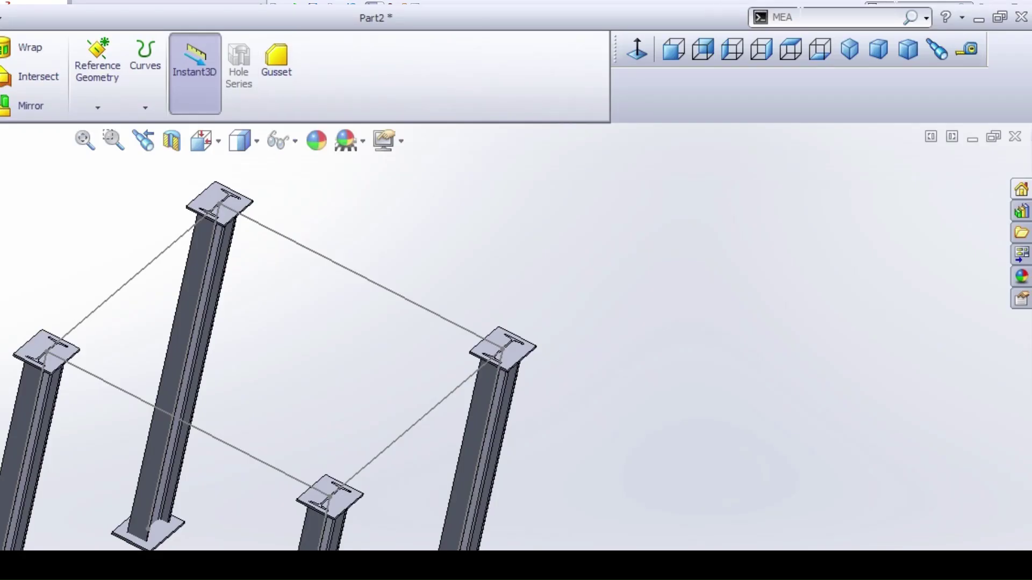
left_click(829, 17)
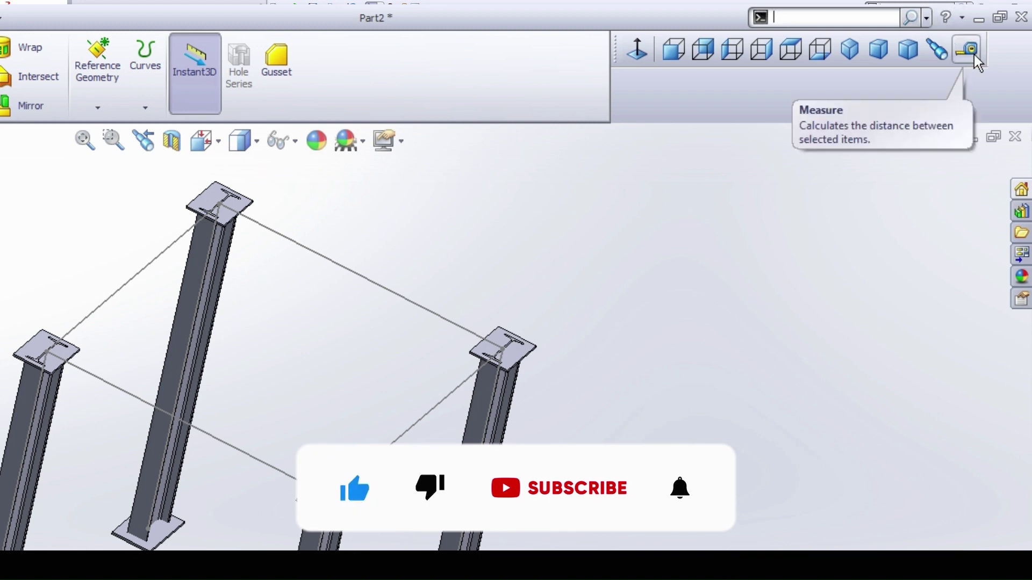
left_click(927, 18)
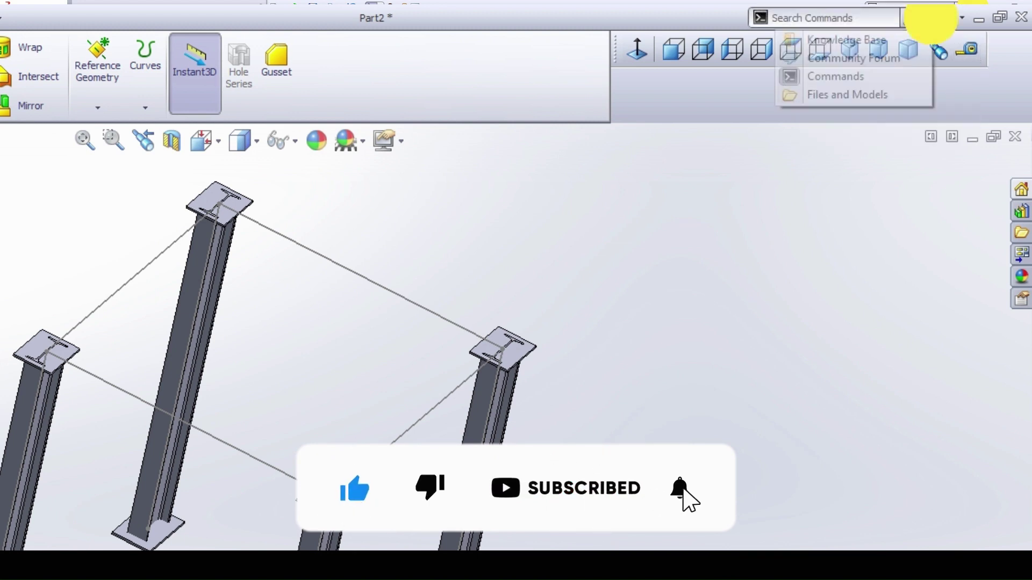
left_click(866, 76)
left_click(857, 19)
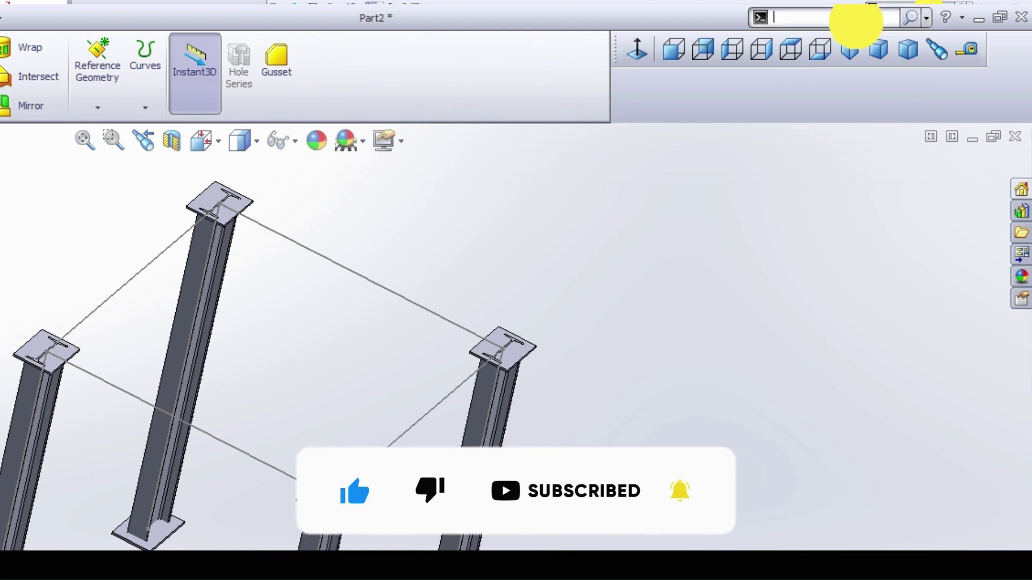
type("MEA")
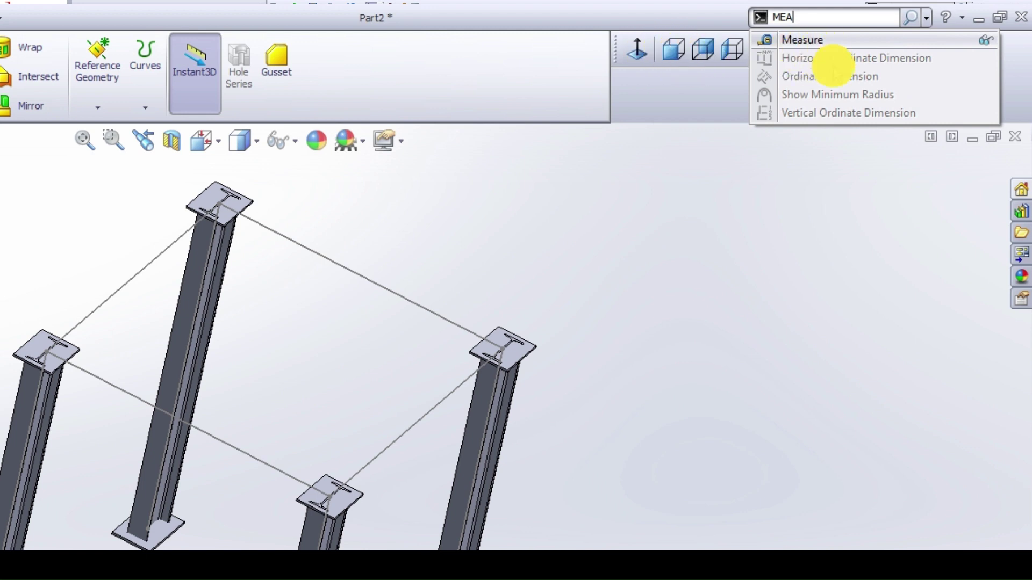
Step: Measure the overall leg height from a top plate's upper corner to the matching lower corner of the base plate
left_click(742, 171)
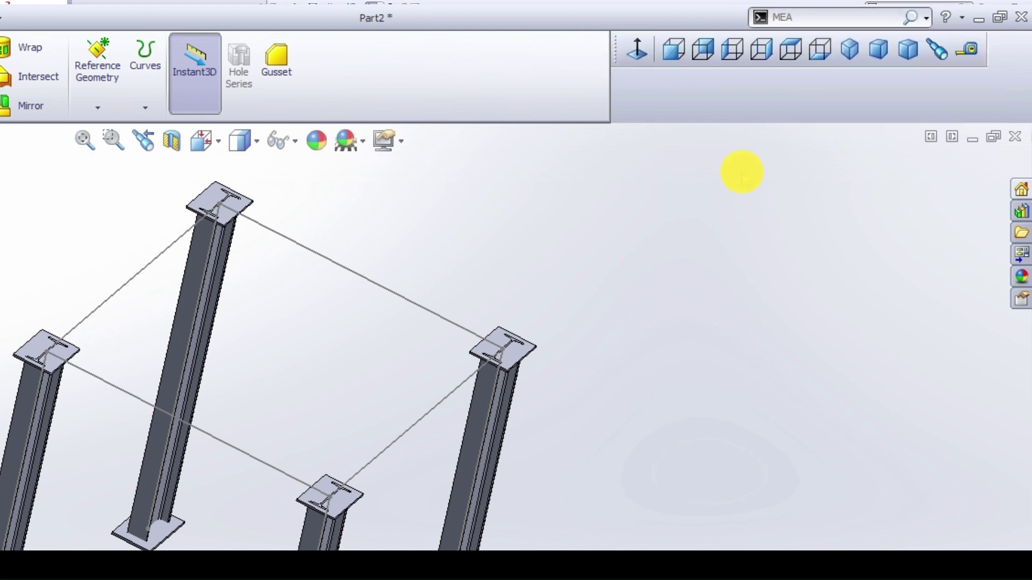
left_click(966, 54)
scroll(360, 446, "up", 5)
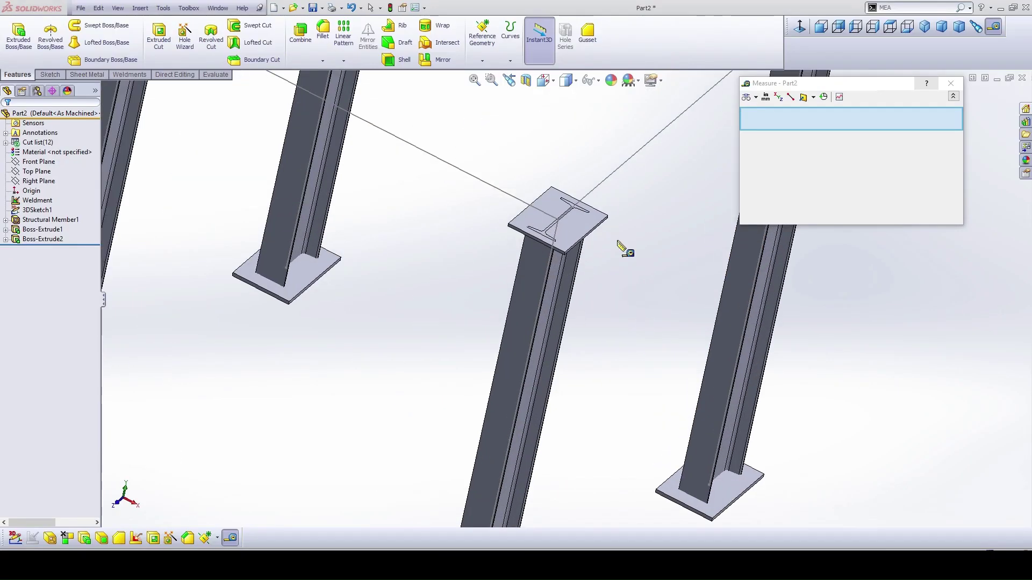
left_click(610, 328)
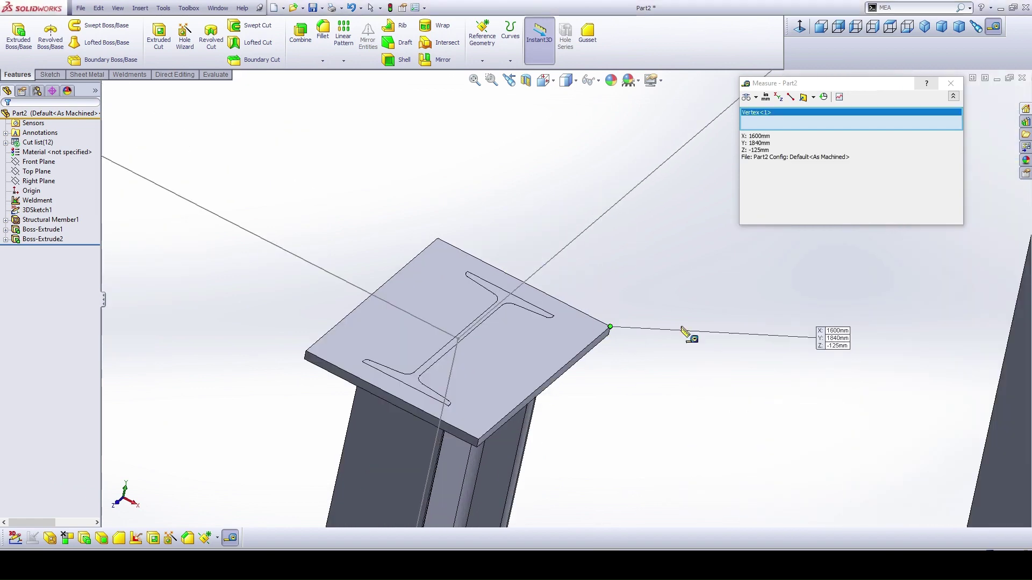
scroll(537, 145, "down", 5)
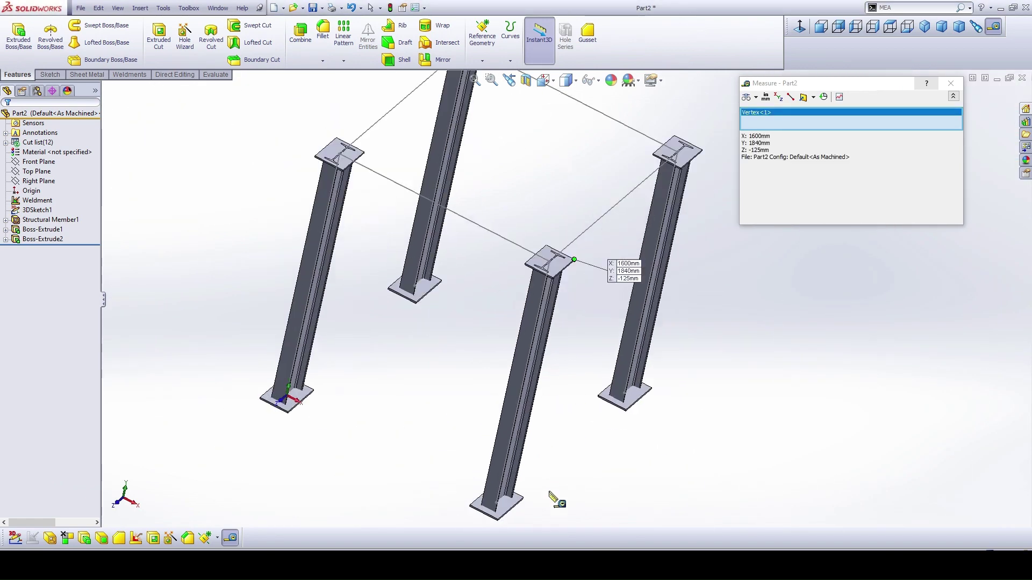
scroll(505, 486, "up", 10)
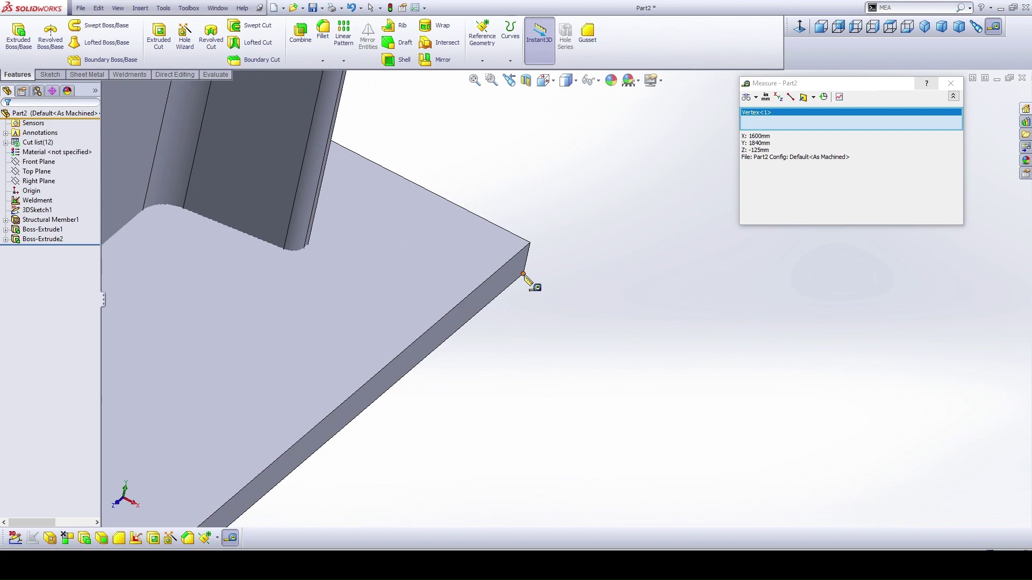
left_click(525, 274)
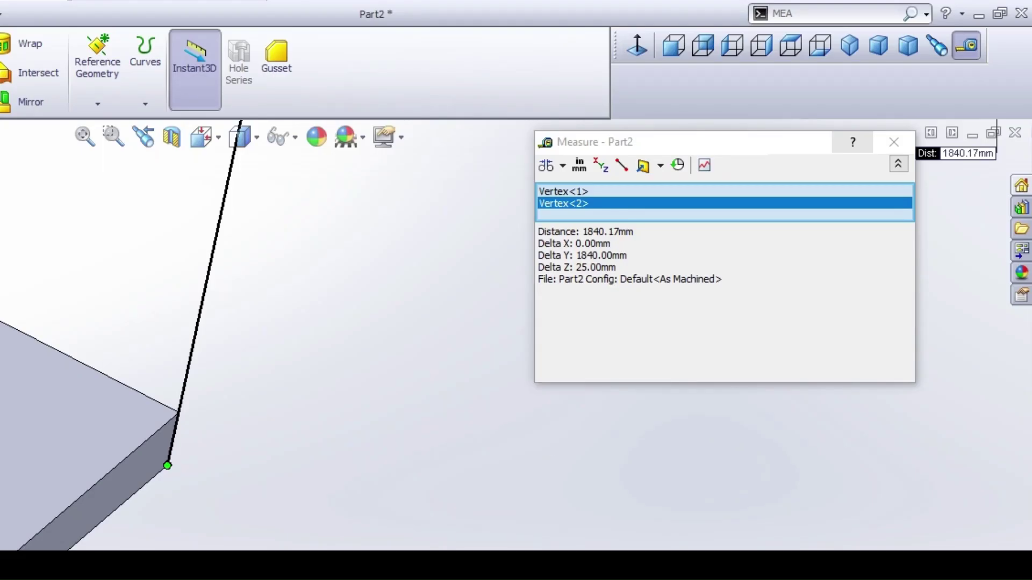
left_click_drag(723, 279, 716, 278)
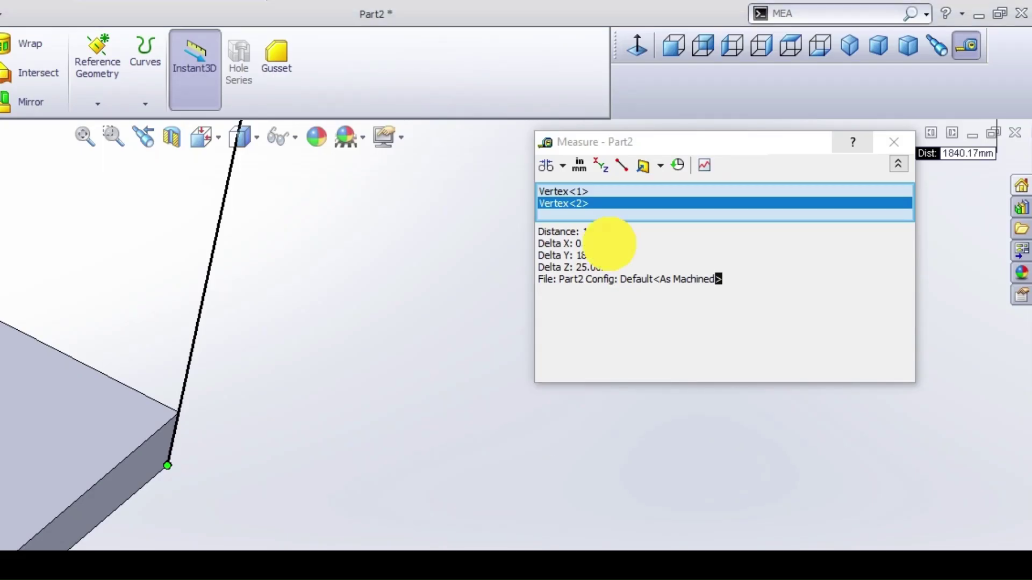
left_click_drag(629, 256, 556, 255)
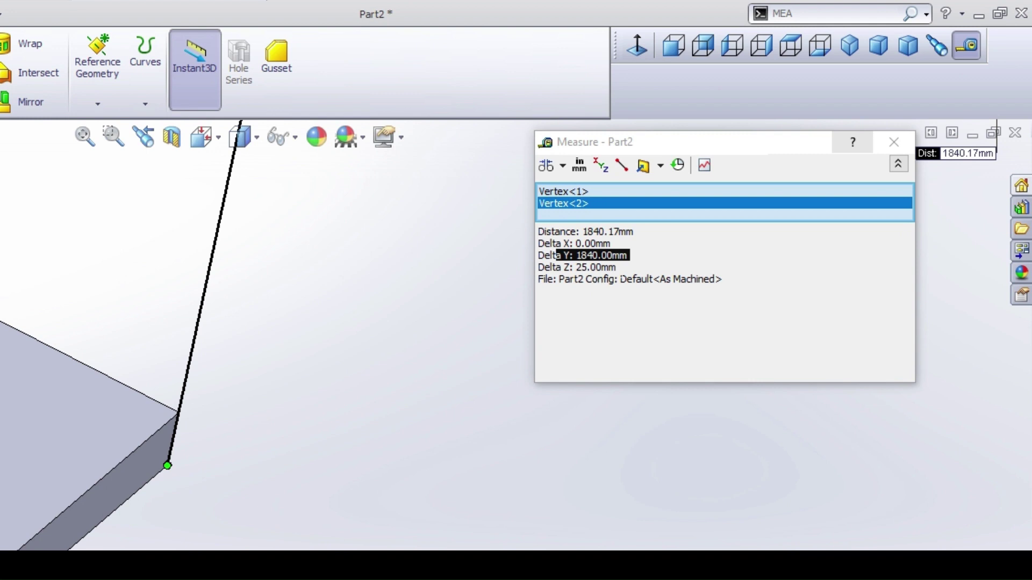
left_click(891, 146)
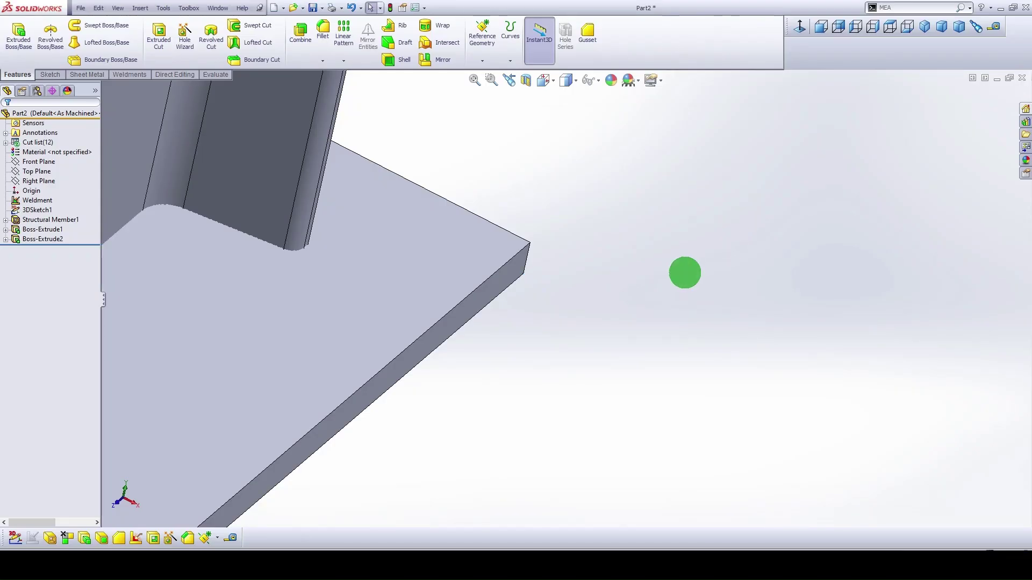
Step: Start a Trim/Extend feature with all four I-section legs as the bodies to trim
middle_click(685, 273)
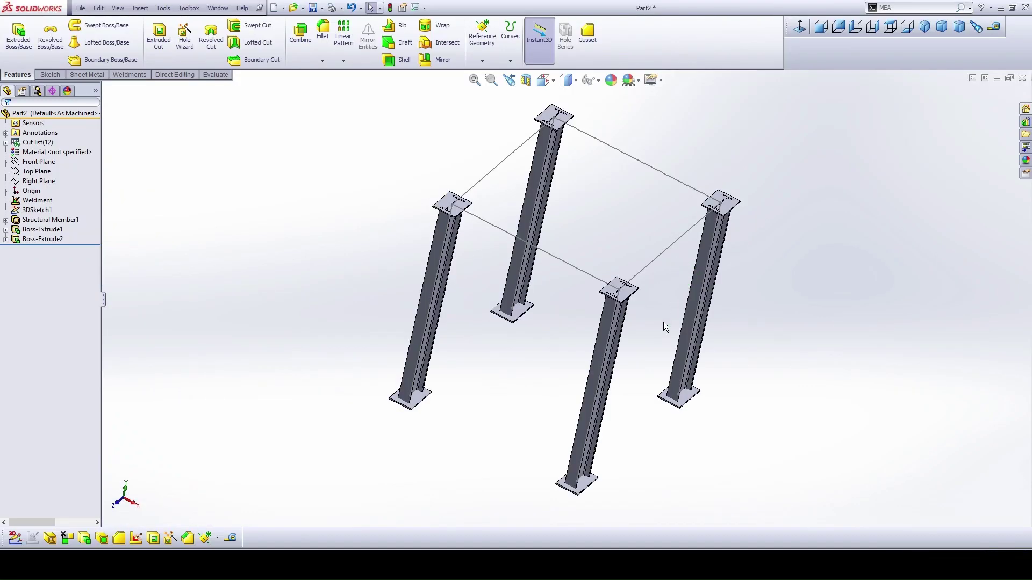
middle_click_drag(663, 320, 653, 253)
scroll(601, 227, "down", 5)
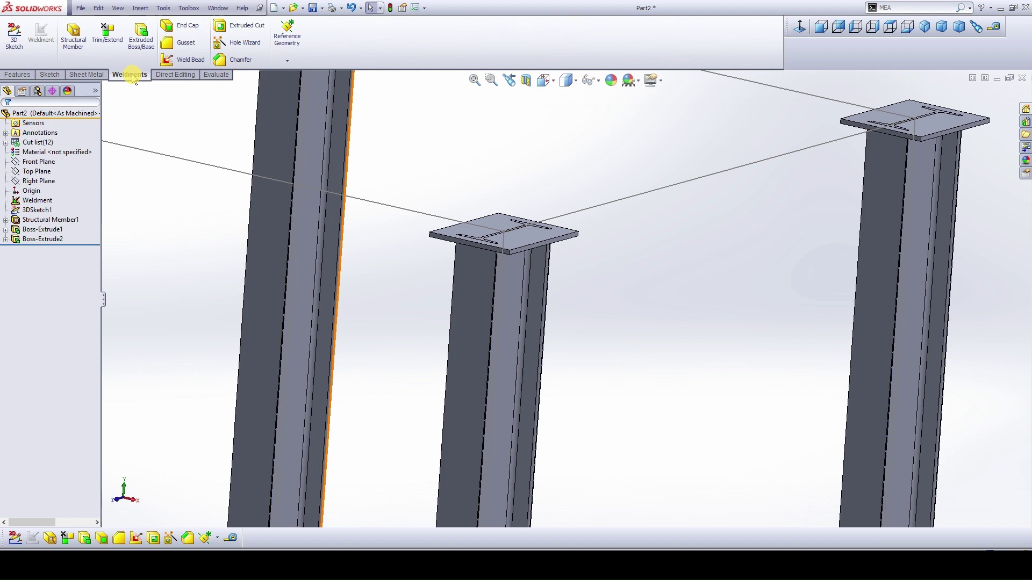
left_click(106, 36)
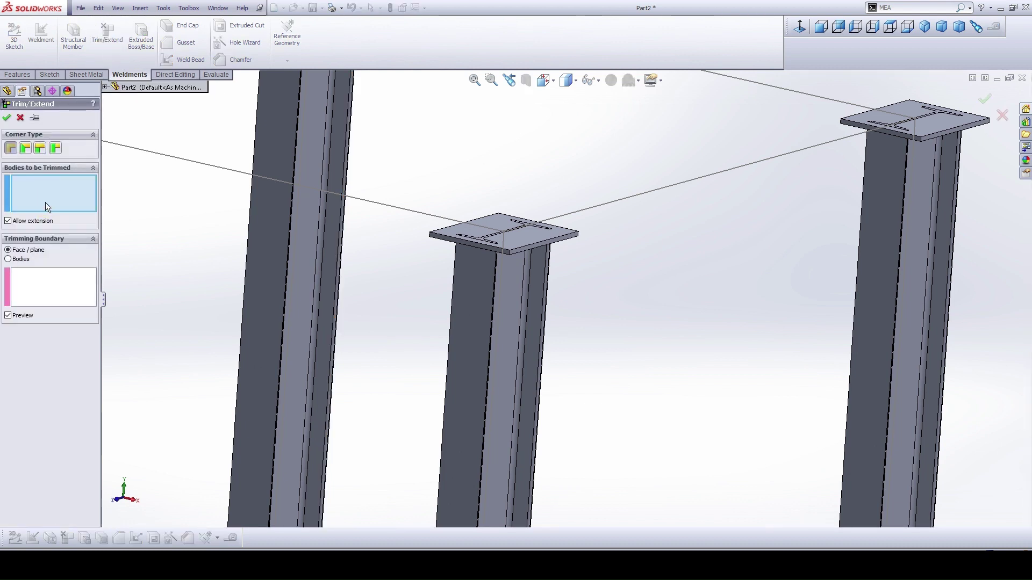
scroll(547, 255, "up", 6)
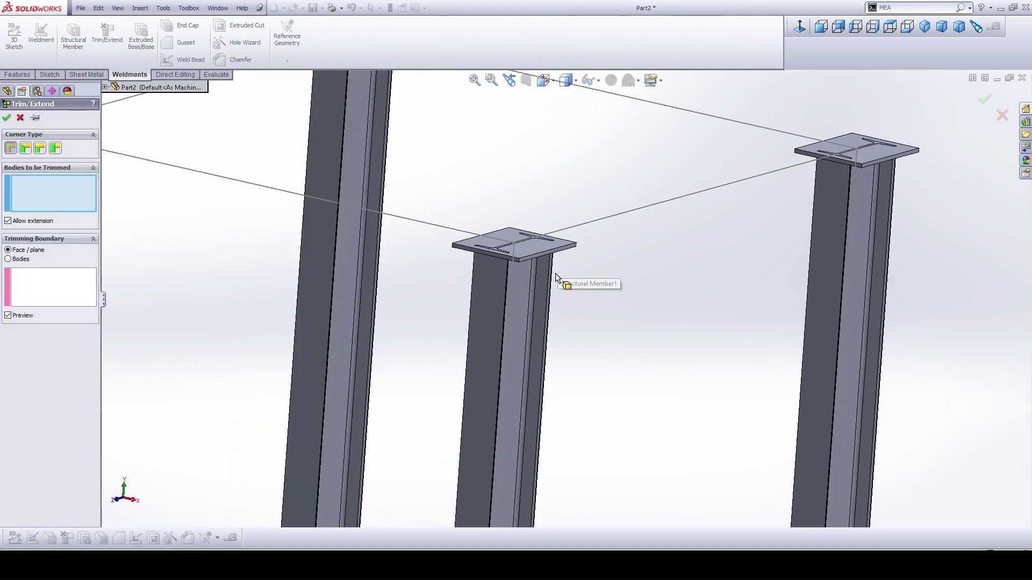
scroll(503, 382, "down", 2)
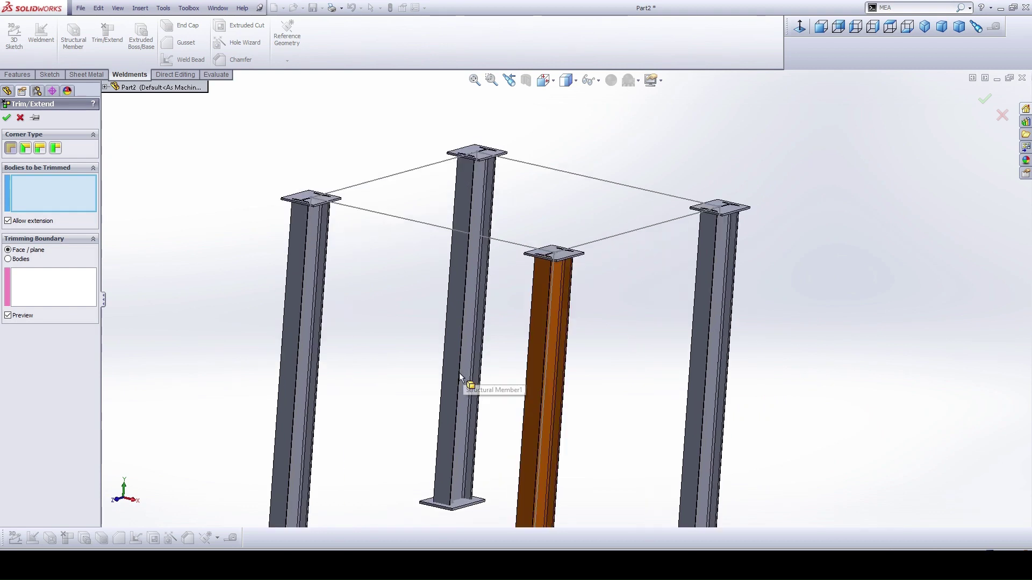
left_click(460, 385)
left_click(286, 437)
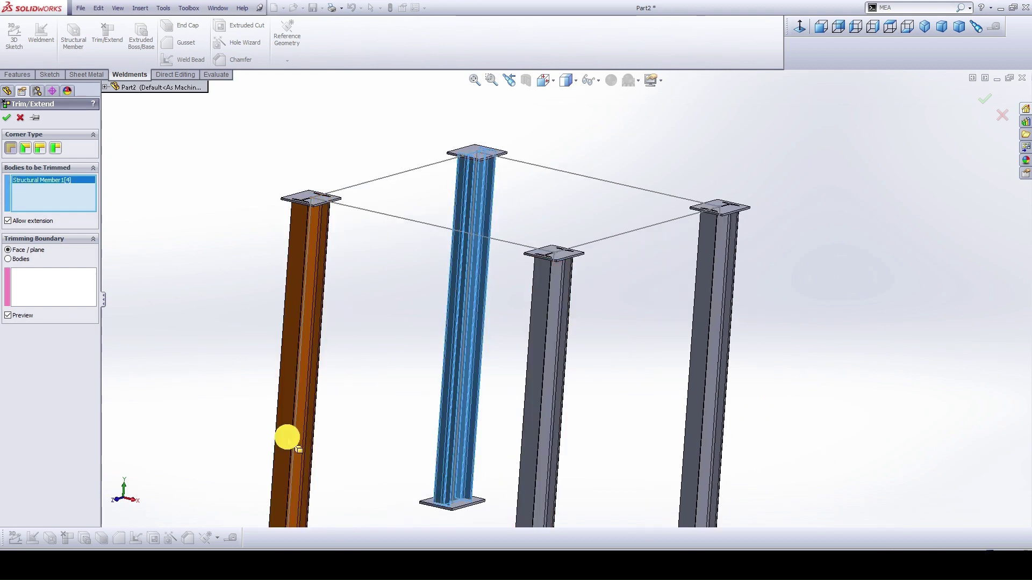
left_click(572, 437)
left_click(709, 387)
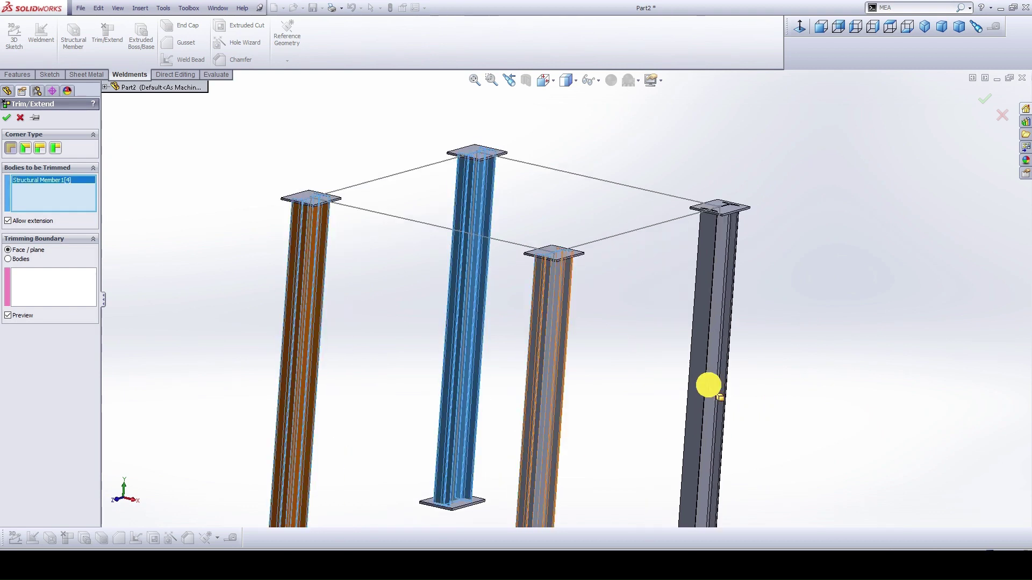
Step: Use the underside face of one top plate as the trimming boundary for the legs
left_click(32, 251)
left_click(49, 286)
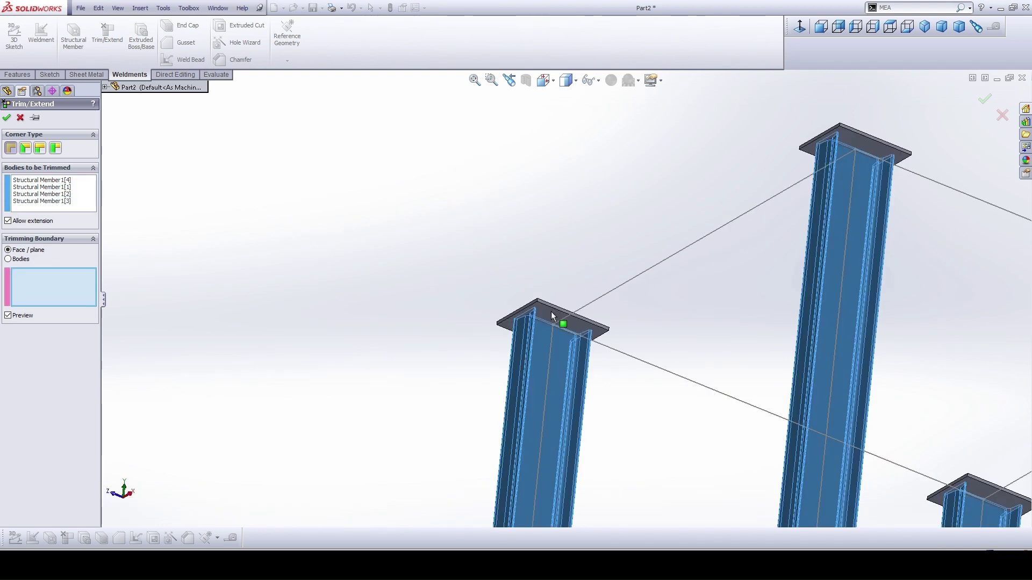
left_click(553, 317)
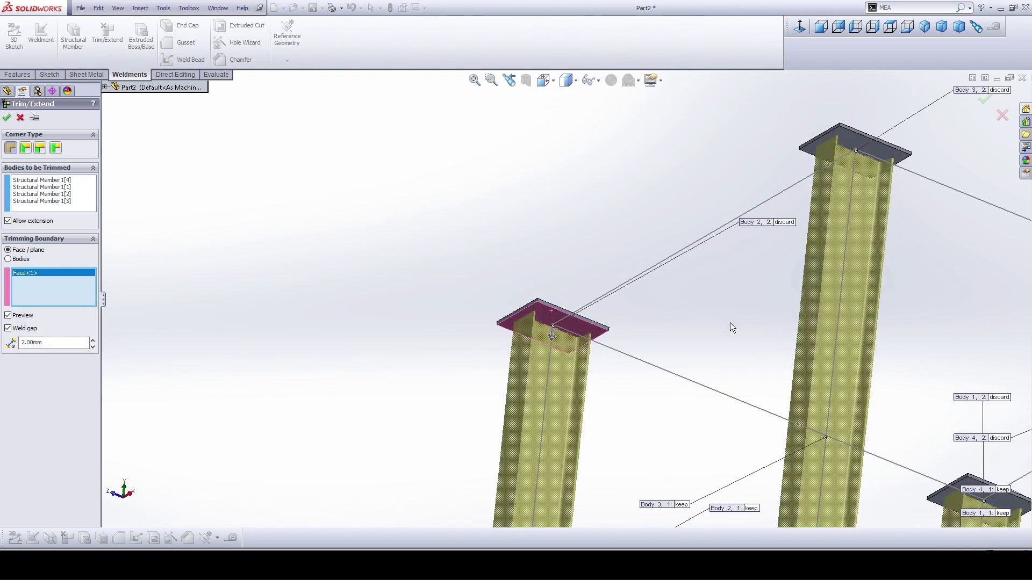
scroll(599, 229, "up", 5)
scroll(595, 334, "down", 5)
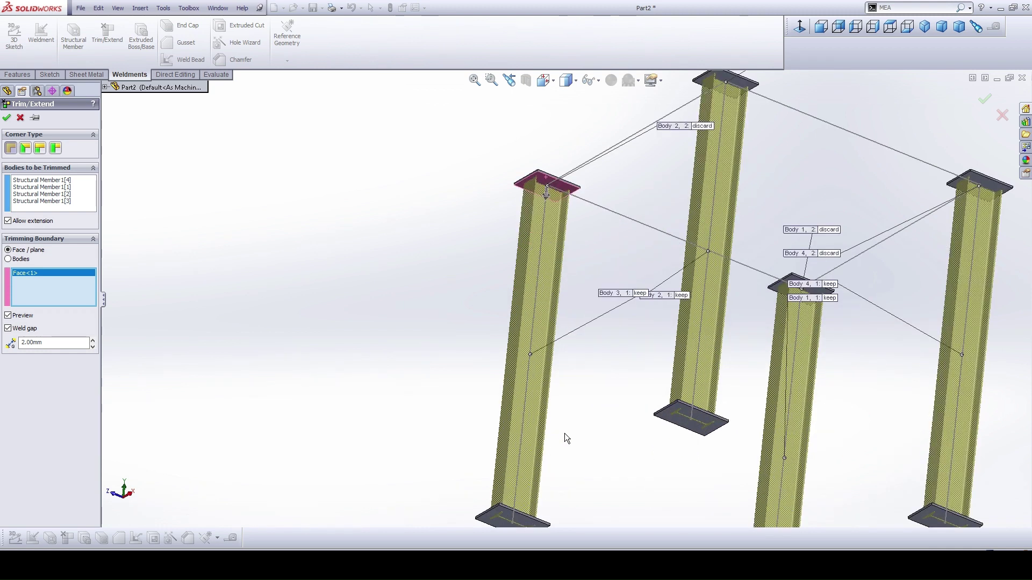
scroll(644, 295, "up", 3)
scroll(650, 293, "up", 4)
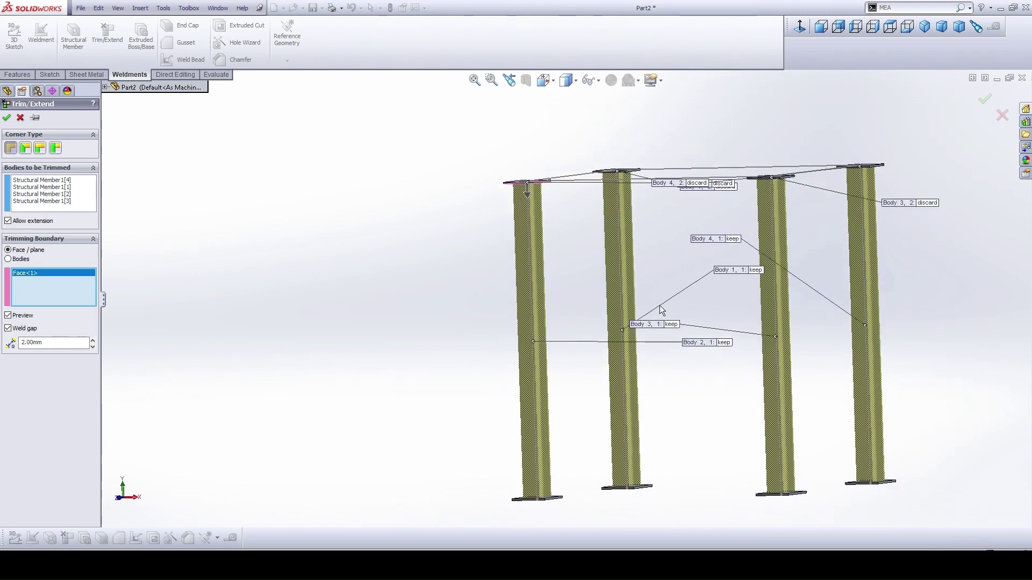
Step: Add the upper face of a base plate as the second trimming boundary and apply the Trim/Extend feature
scroll(561, 411, "down", 8)
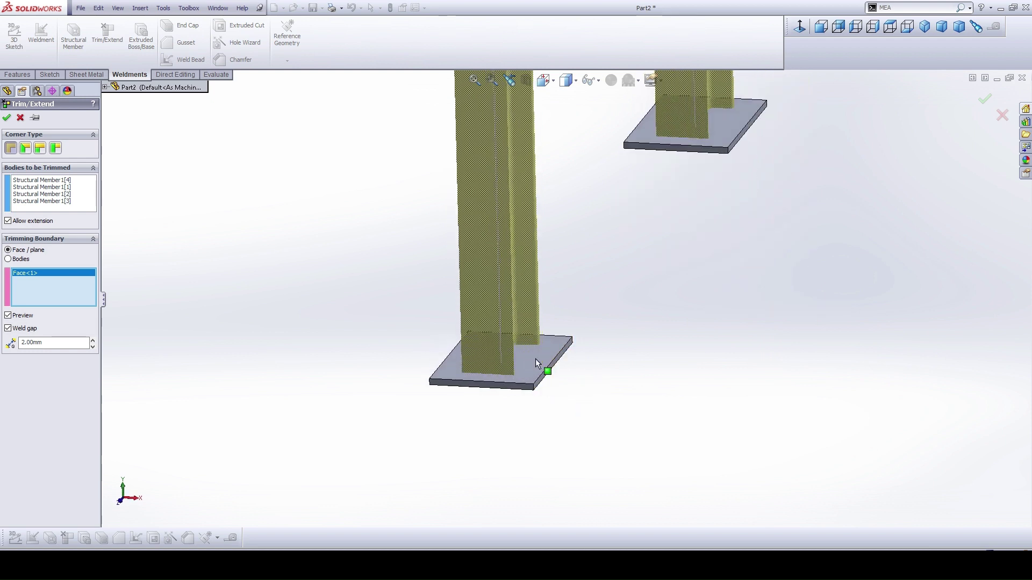
left_click(536, 359)
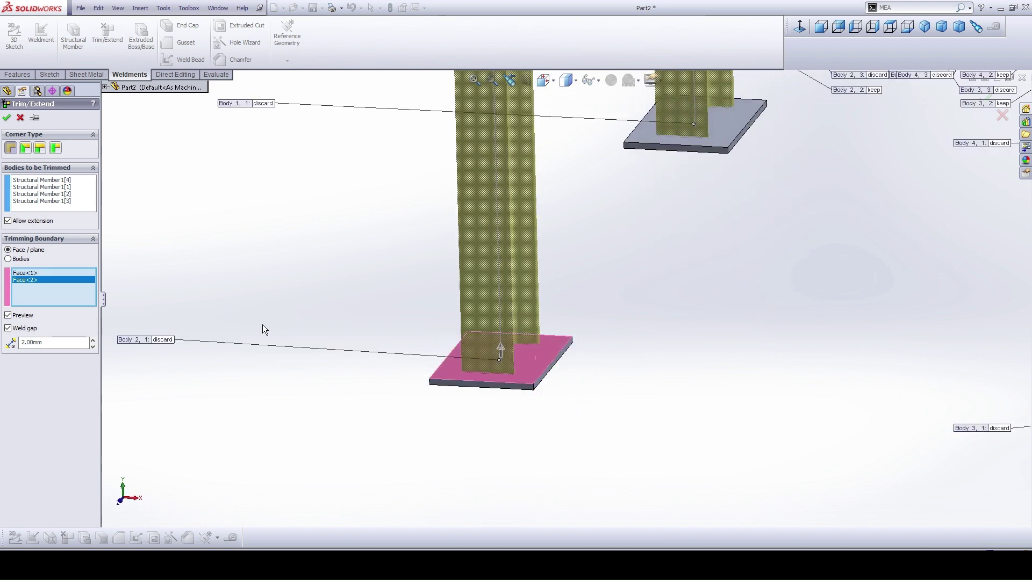
scroll(434, 420, "up", 8)
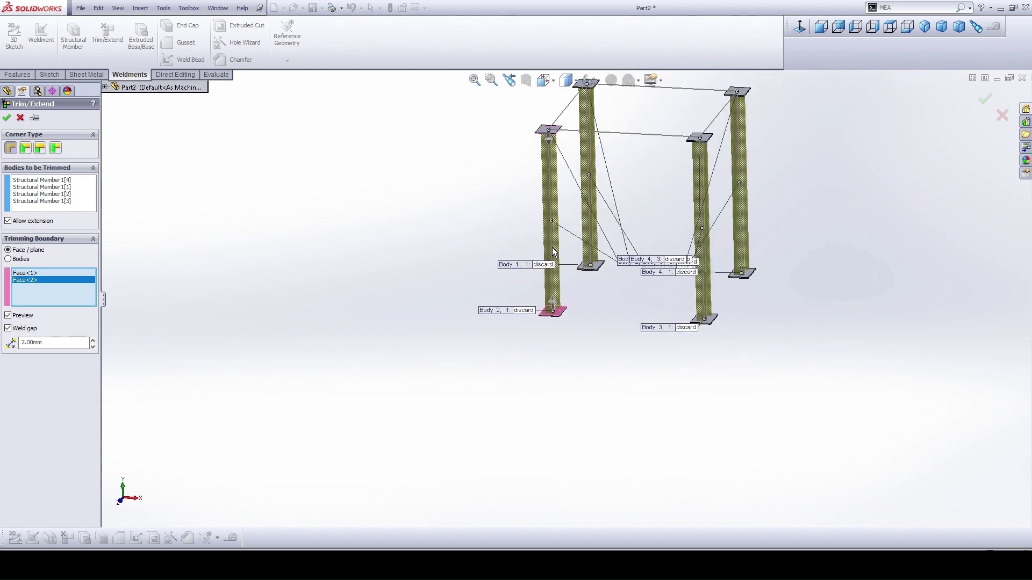
scroll(617, 215, "down", 5)
scroll(618, 290, "up", 2)
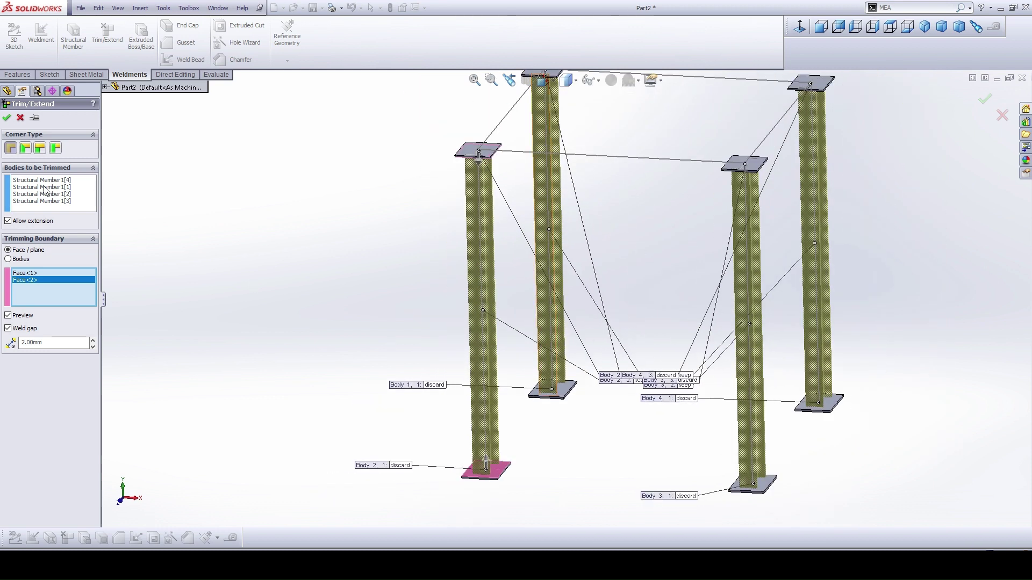
left_click(6, 117)
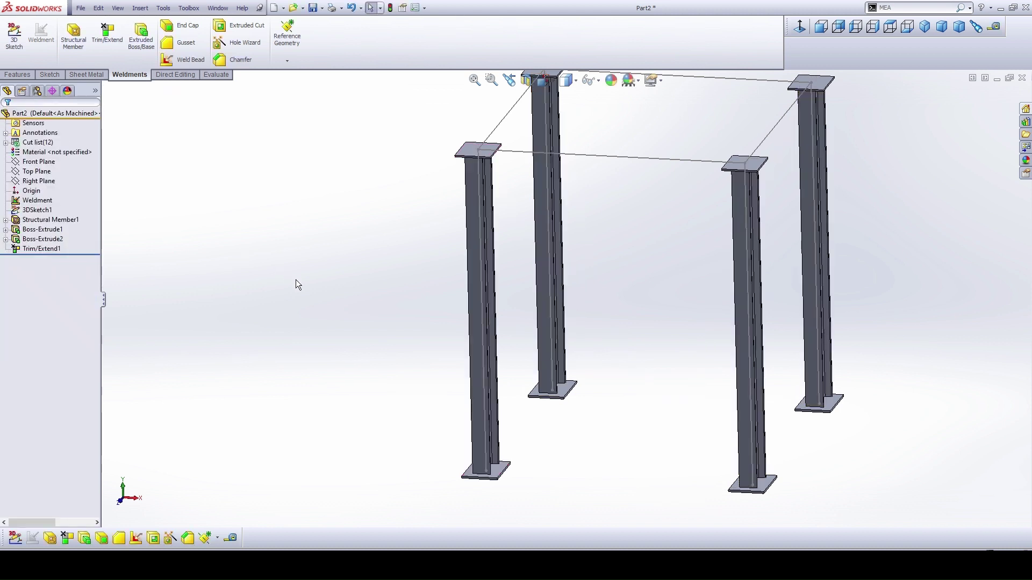
Step: Inspect the trimmed legs and show the whole structure in the isometric view
scroll(300, 285, "down", 1)
middle_click(339, 299)
middle_click(340, 300)
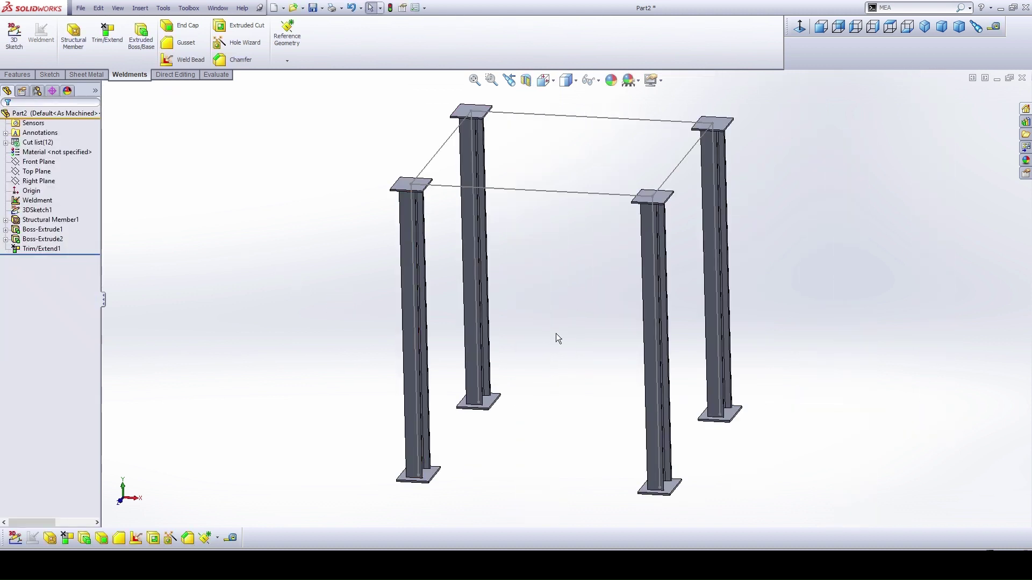
mouse_move(555, 333)
middle_mouse_down()
mouse_move(524, 294)
mouse_move(458, 301)
mouse_move(539, 320)
mouse_move(559, 347)
middle_mouse_up()
left_click(924, 26)
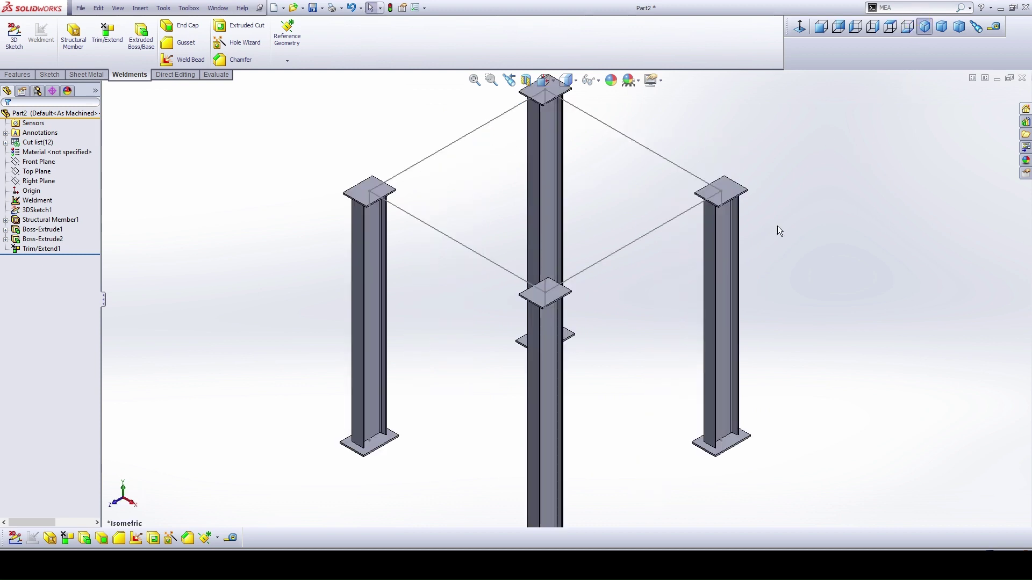
left_click(491, 560)
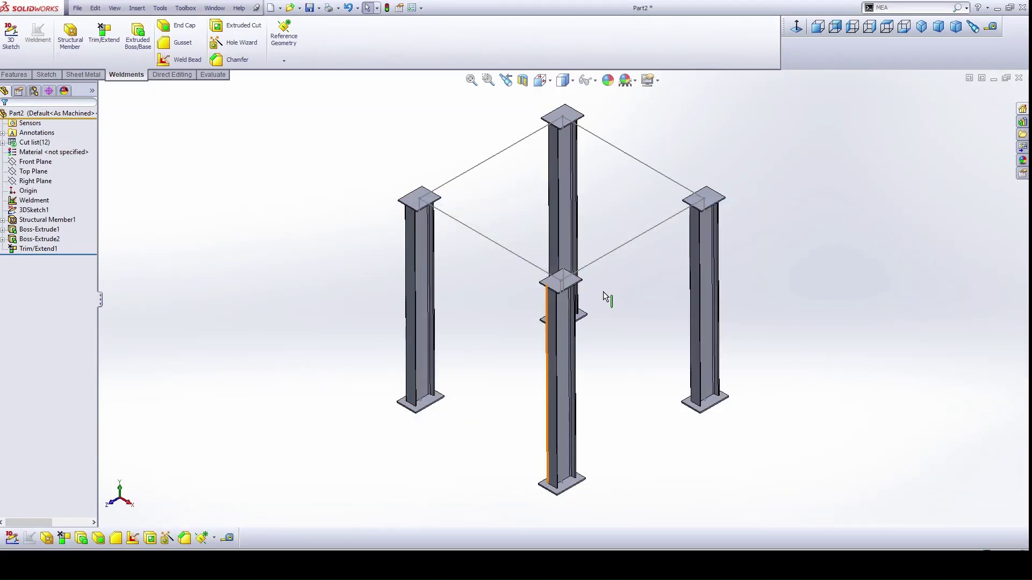
Step: Start a structural member with the JIS standard, Channel type and size C 150 x 75 x 6.5
scroll(388, 83, "down", 6)
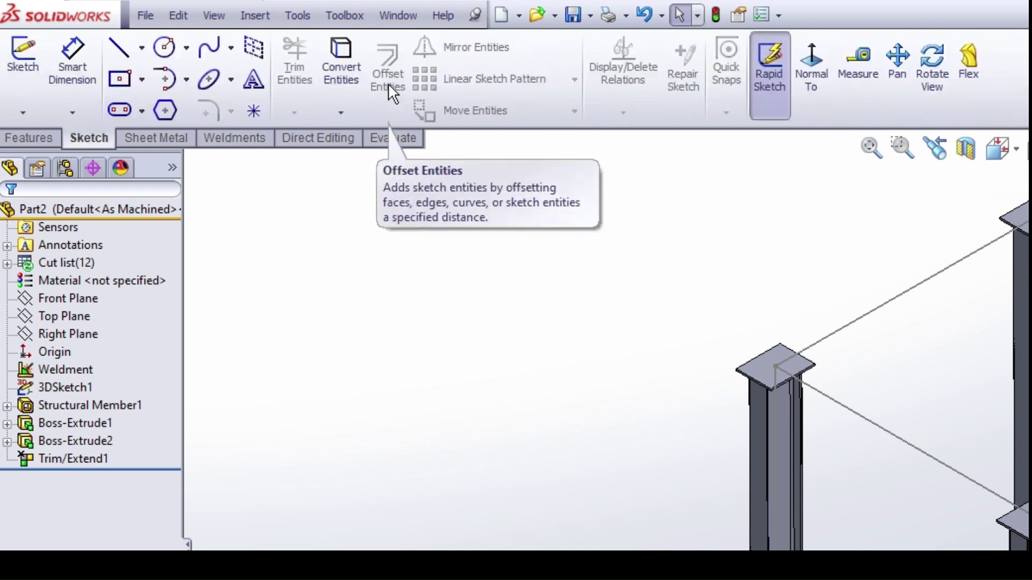
left_click(136, 68)
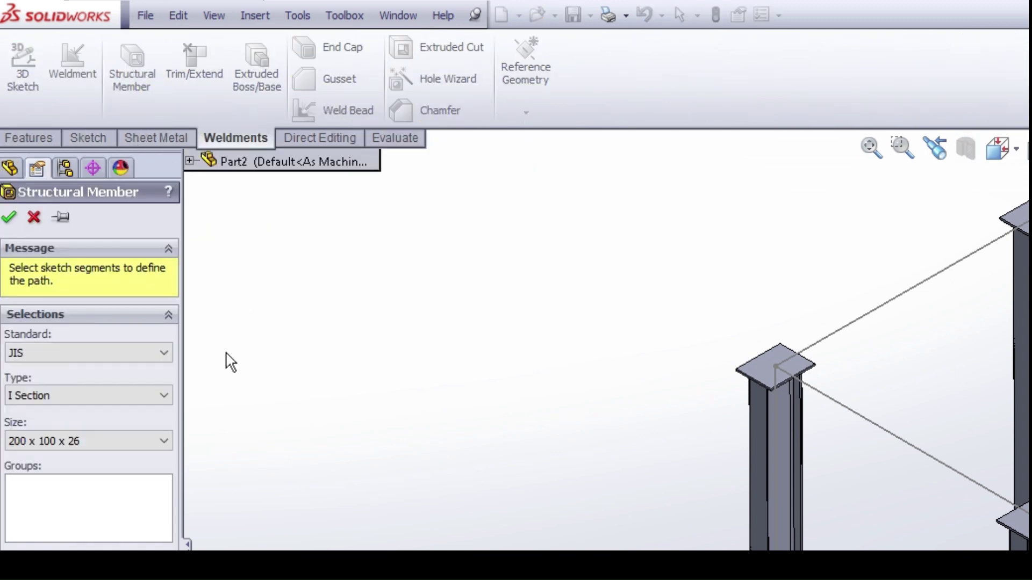
left_click(86, 396)
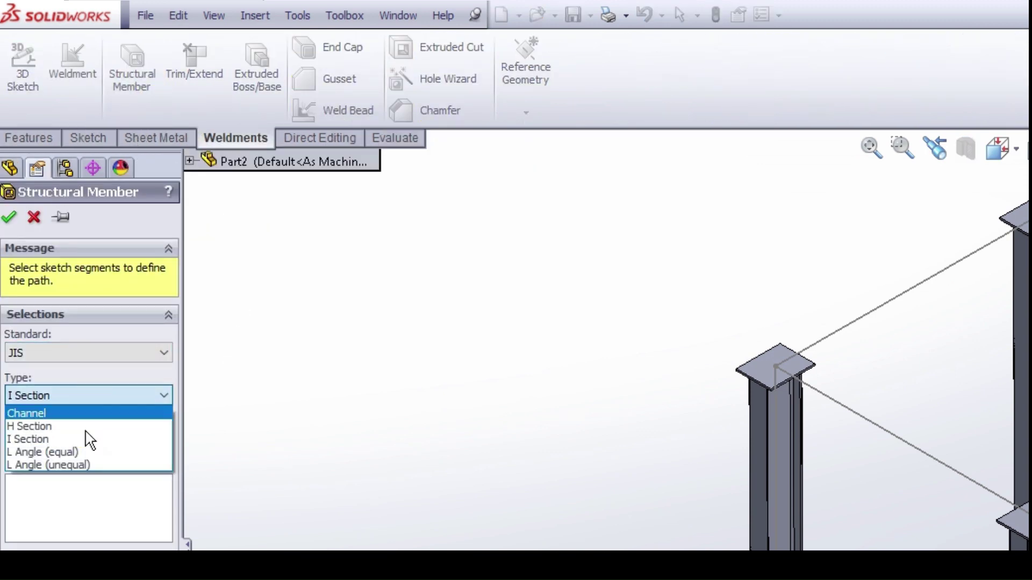
left_click(96, 413)
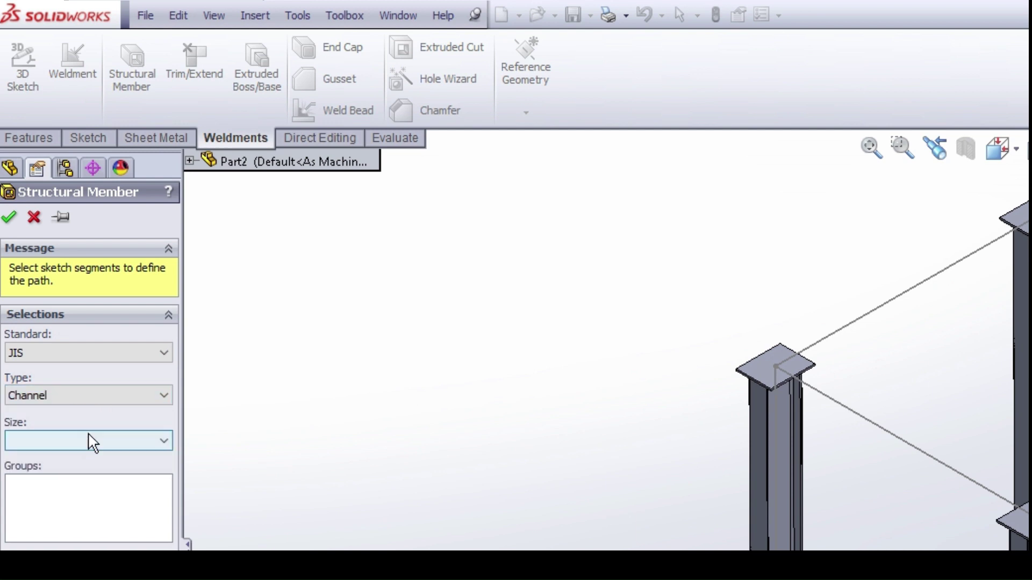
left_click(92, 439)
left_click(80, 484)
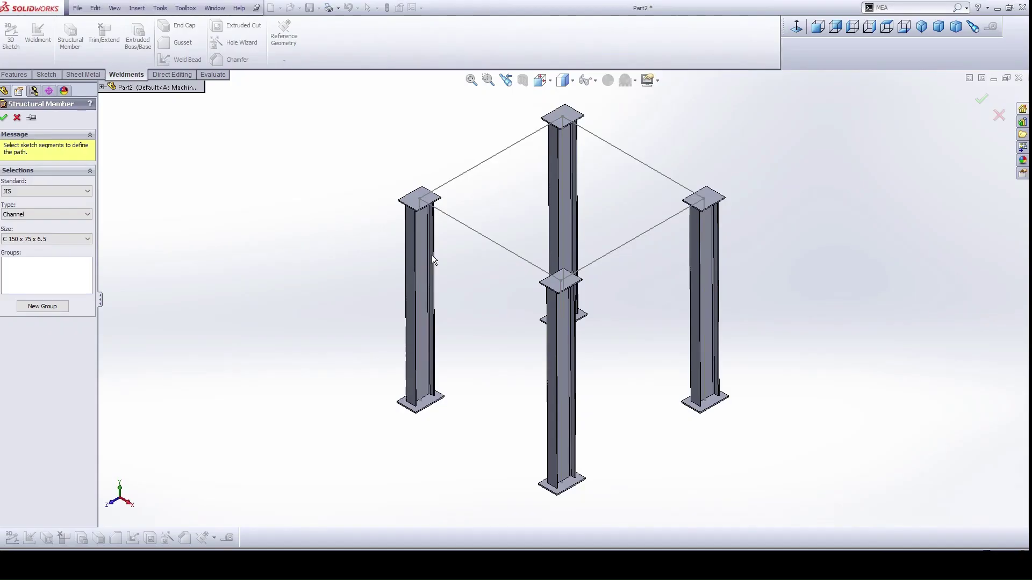
Step: Add the four sketch lines joining the tops of the legs to one group as the channel frame's path
left_click(481, 235)
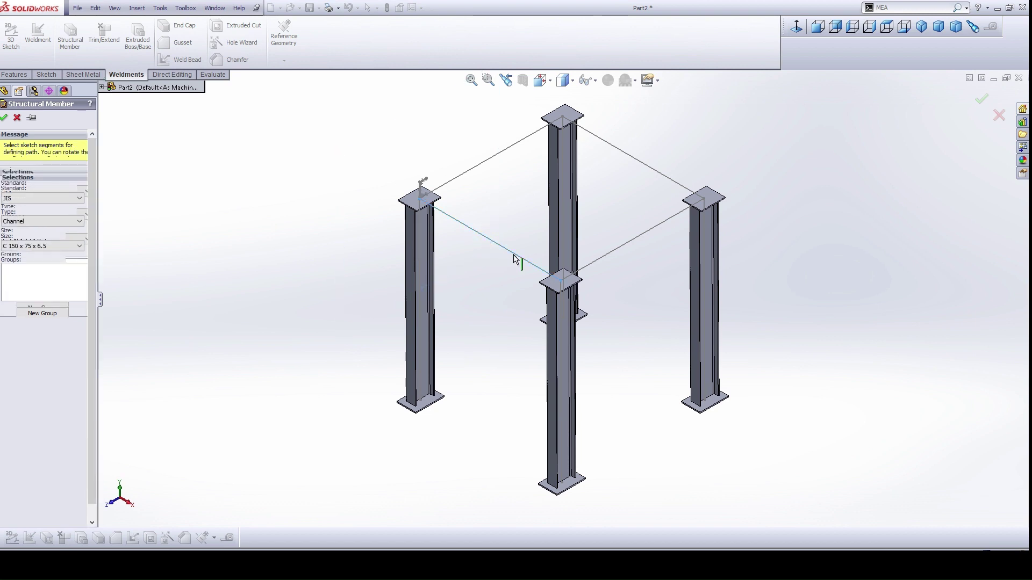
left_click(458, 229)
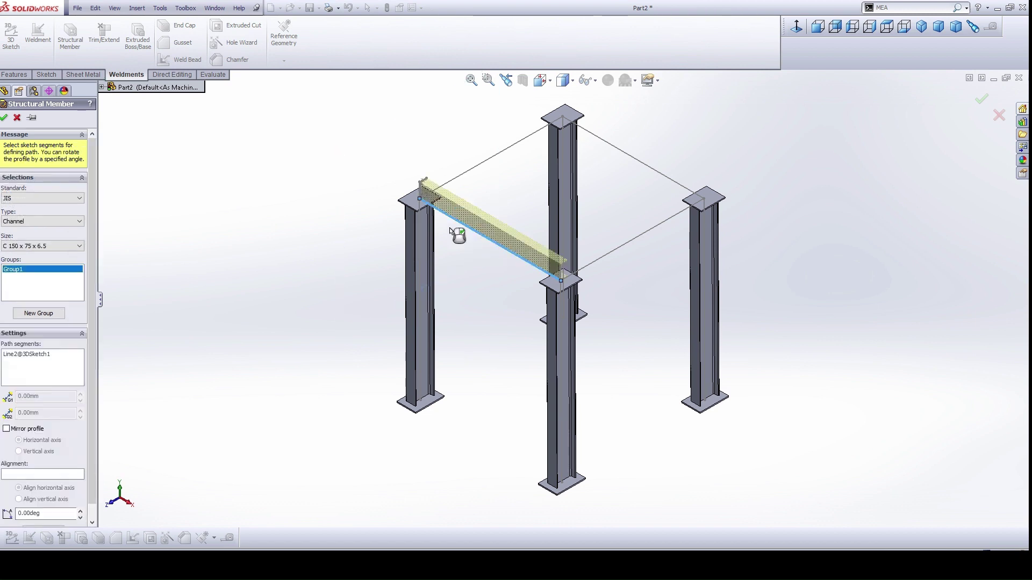
left_click(621, 248)
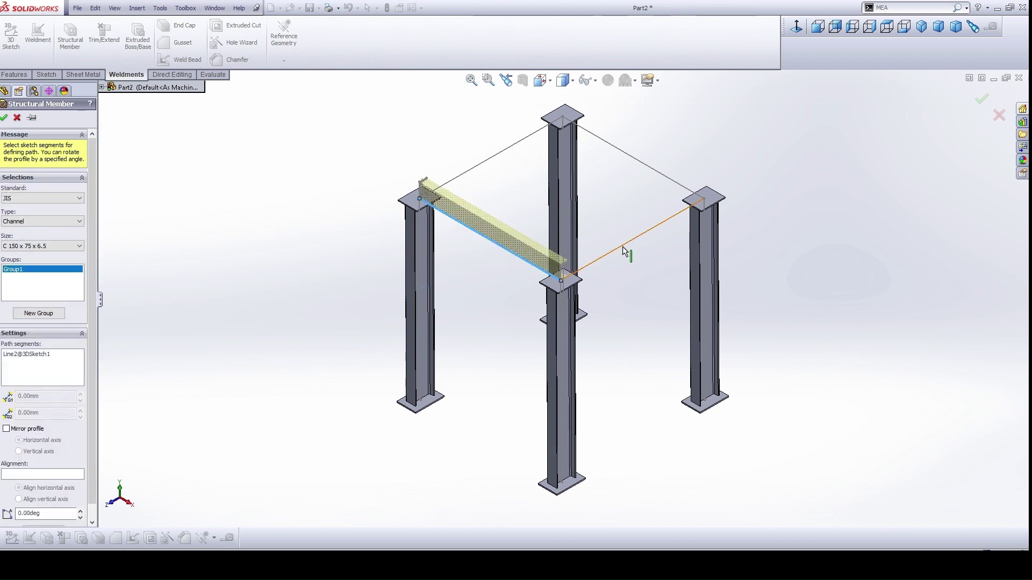
left_click(654, 169)
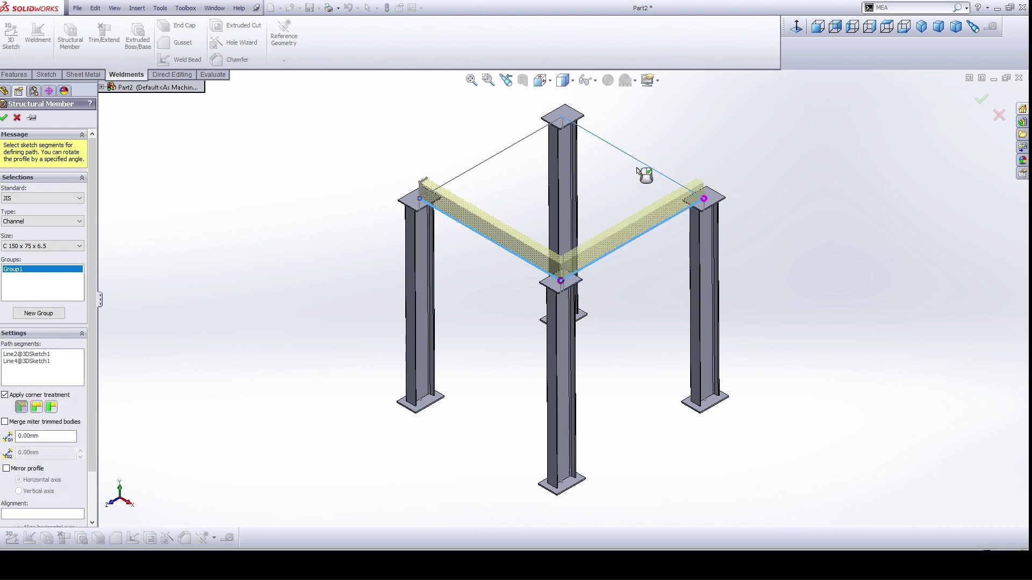
left_click(491, 160)
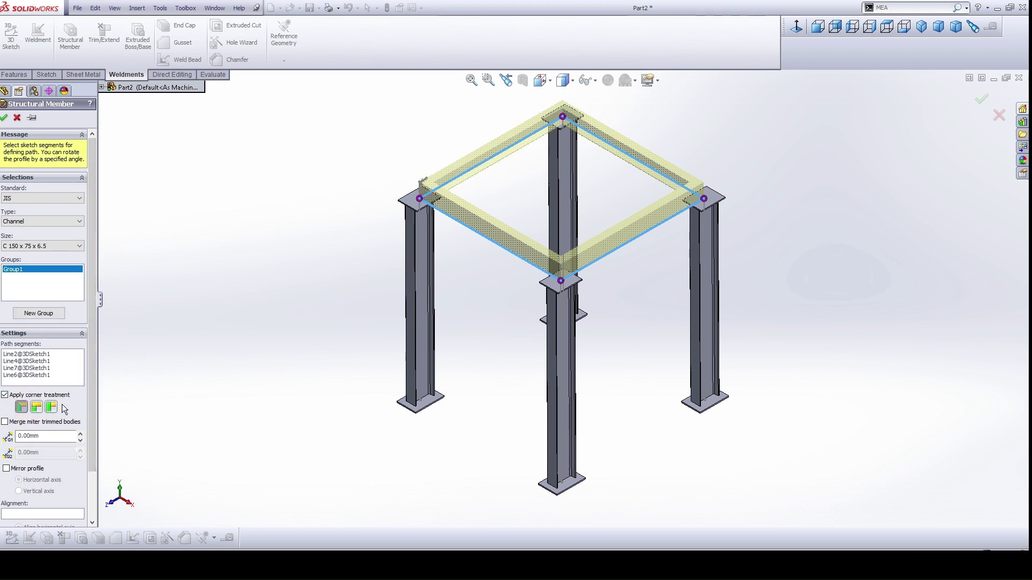
Step: Relocate the channel profile so the midpoint of its flange edge facing the top plates lies on the path
scroll(90, 371, "down", 3)
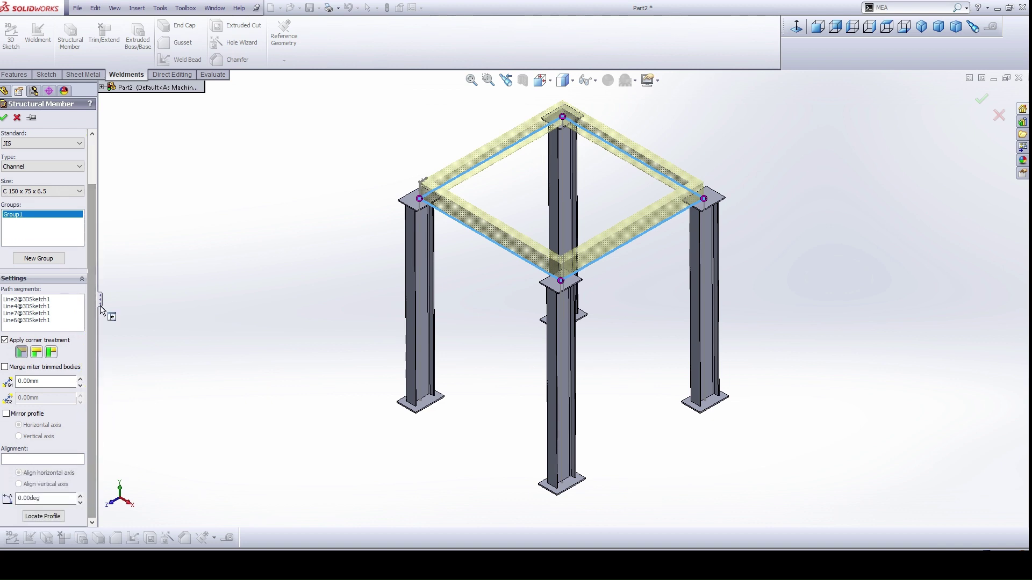
left_click_drag(115, 307, 128, 323)
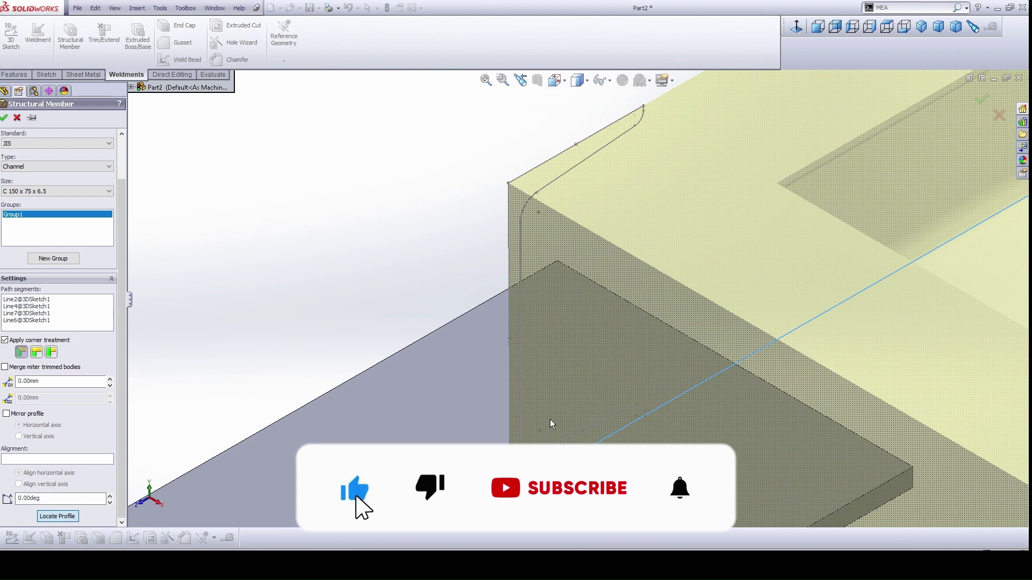
scroll(429, 305, "up", 3)
scroll(430, 305, "up", 1)
middle_click_drag(474, 395, 591, 481)
scroll(490, 328, "down", 4)
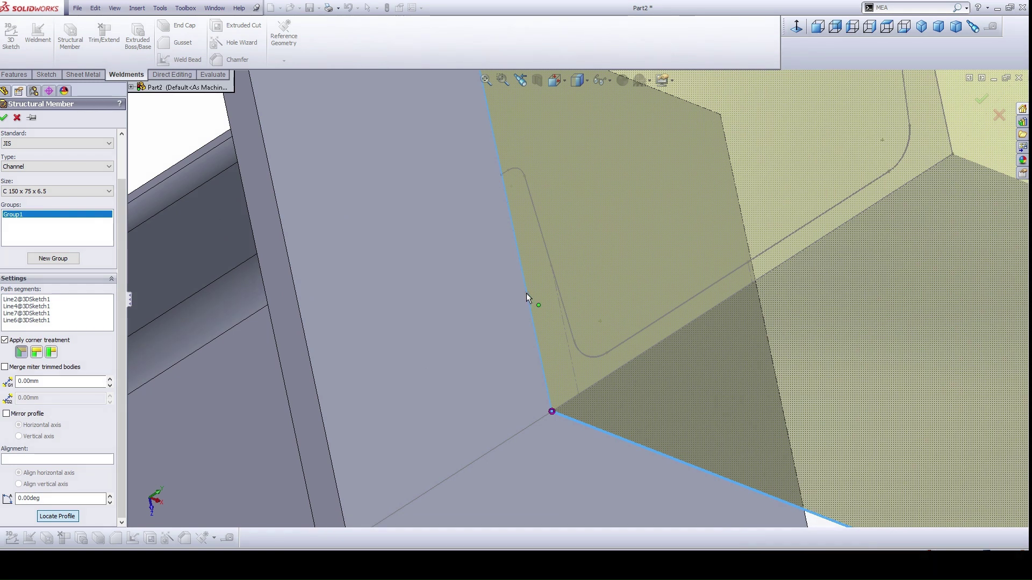
left_click(526, 294)
Step: Check the channel frame's position on the top plates, apply the structural member and show the model in the isometric view
scroll(486, 318, "up", 5)
scroll(328, 250, "up", 5)
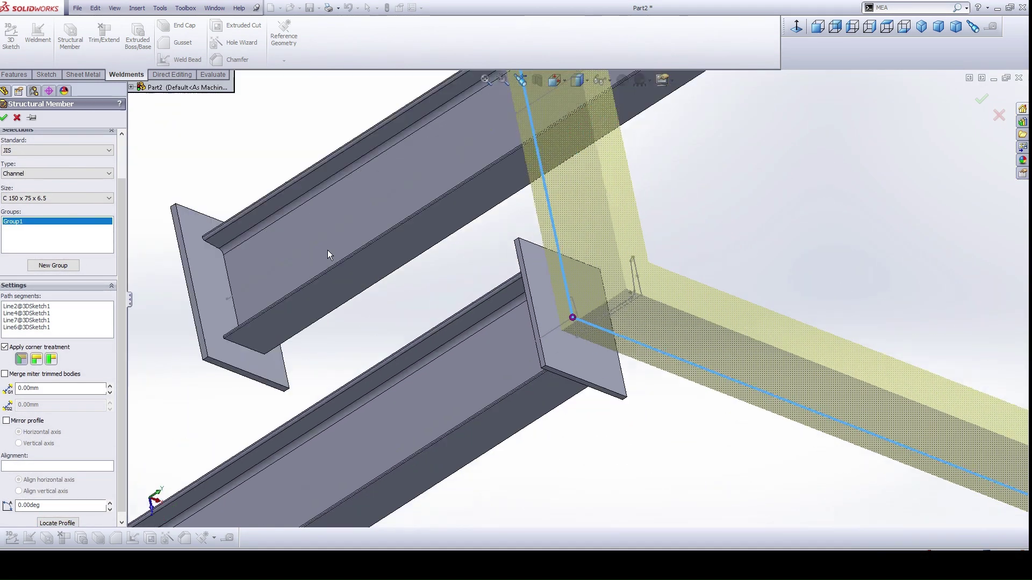
mouse_move(634, 397)
middle_mouse_down()
mouse_move(571, 410)
mouse_move(590, 444)
mouse_move(586, 437)
middle_mouse_up()
scroll(574, 304, "up", 5)
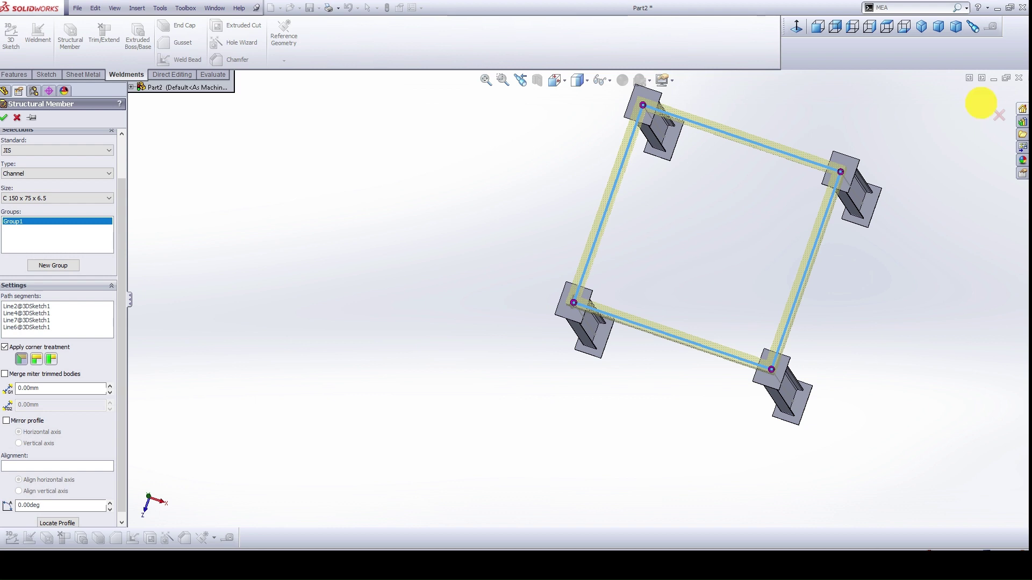
left_click(981, 98)
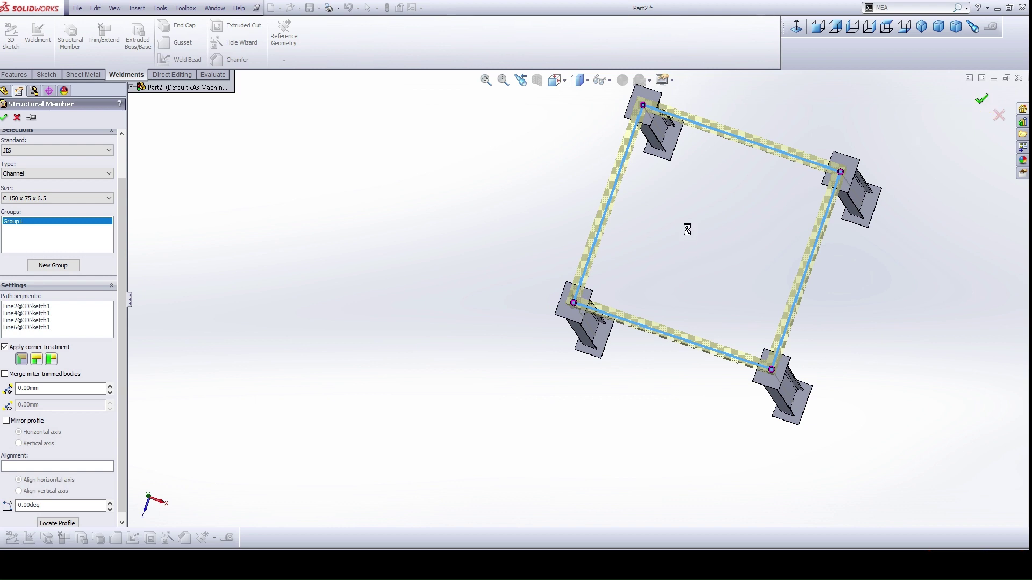
middle_click(661, 253)
middle_click(661, 253)
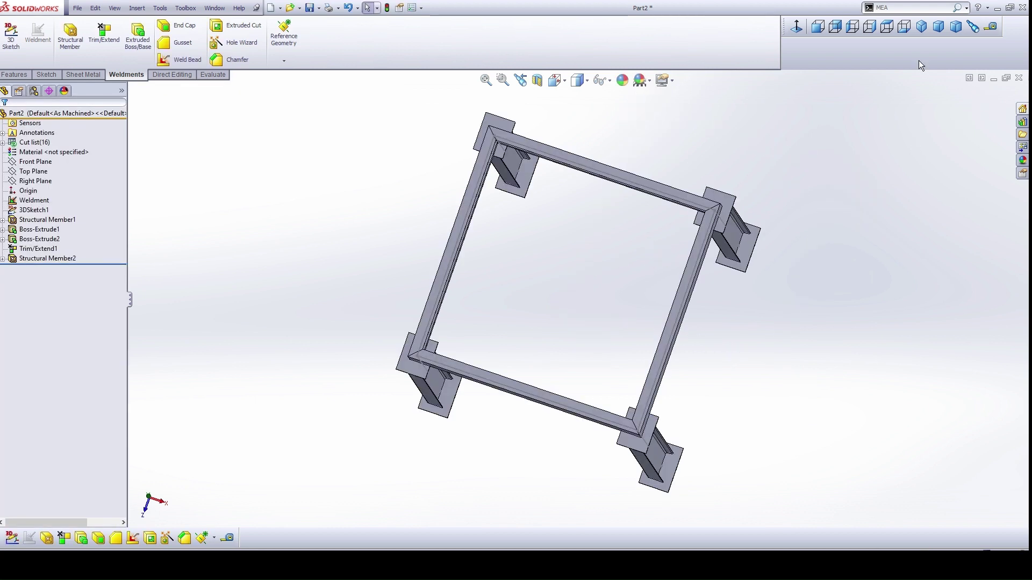
left_click(921, 26)
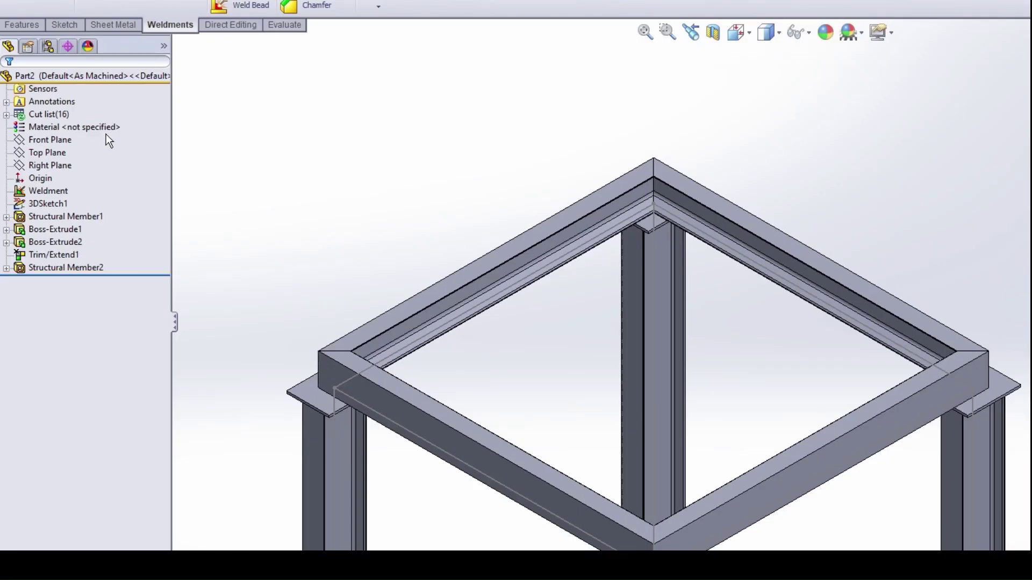
Step: Assign the ASTM A36 Steel material to the whole part and close the material library
right_click(101, 127)
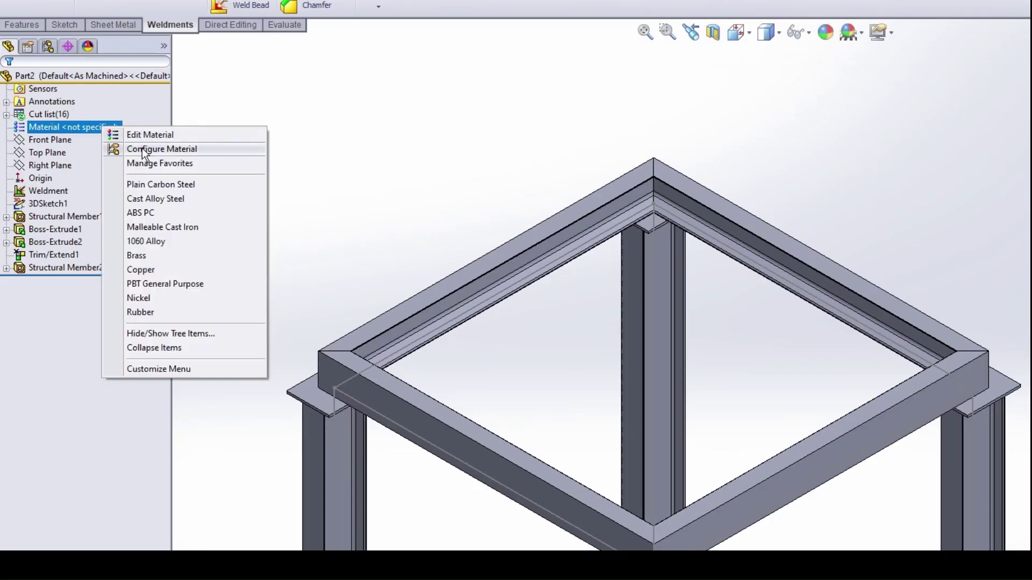
left_click(159, 132)
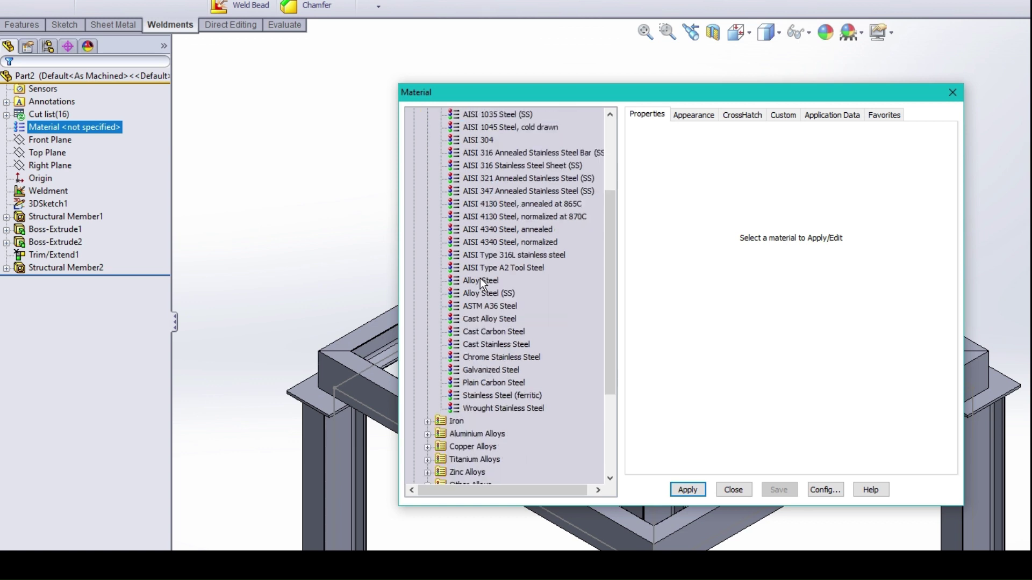
scroll(482, 285, "down", 3)
left_click(483, 305)
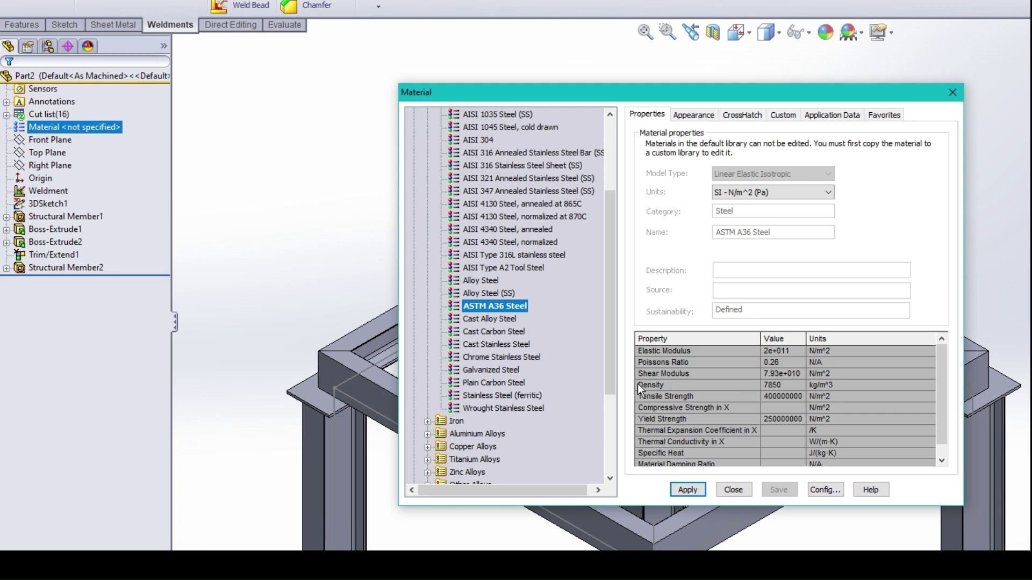
left_click(687, 489)
left_click(731, 489)
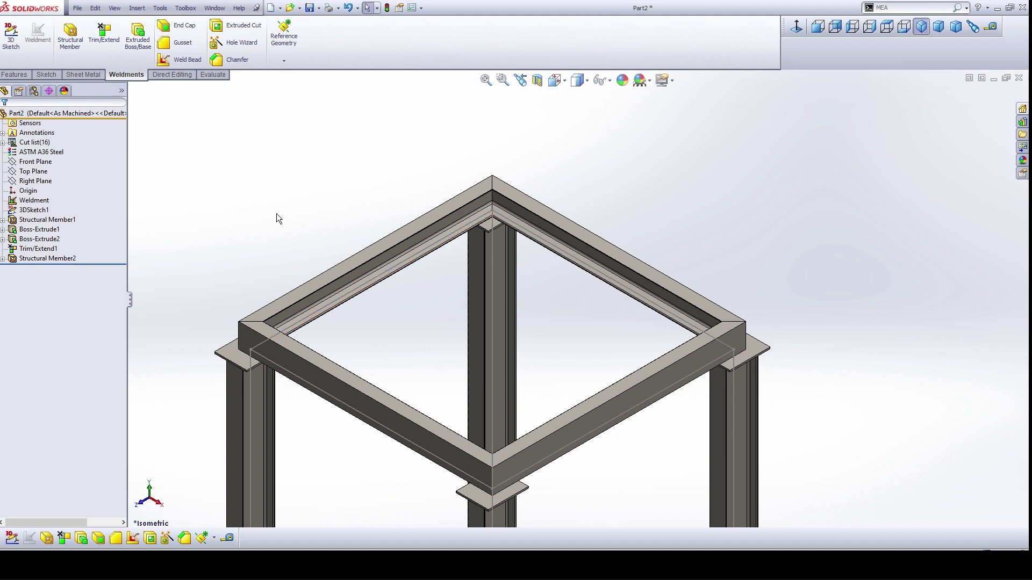
Step: Switch to Platform.pdf in Adobe Acrobat and examine the platform plan, section A-A, cover plates B to E and the handrail details
key("alt+Tab")
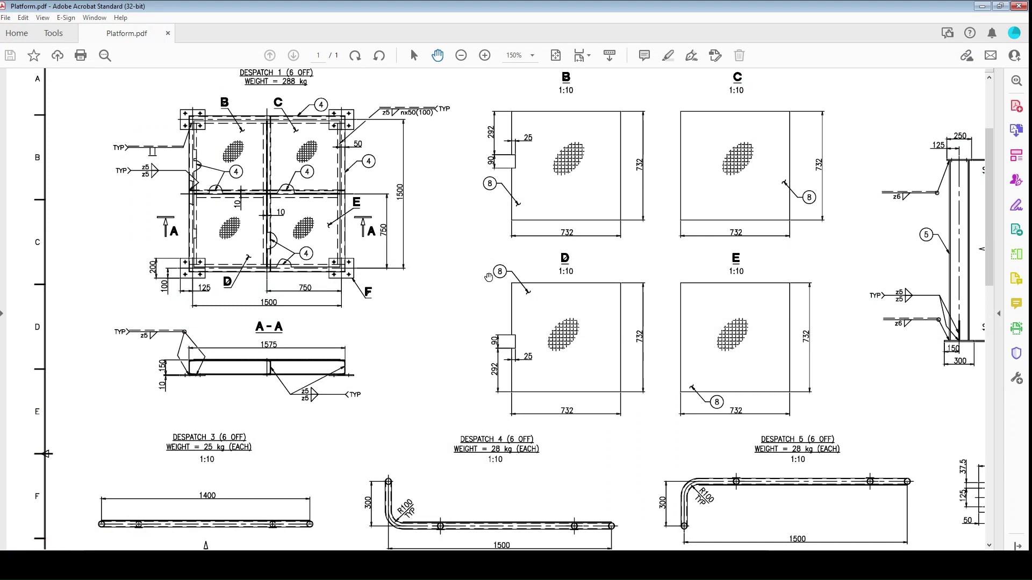
scroll(452, 239, "up", 2)
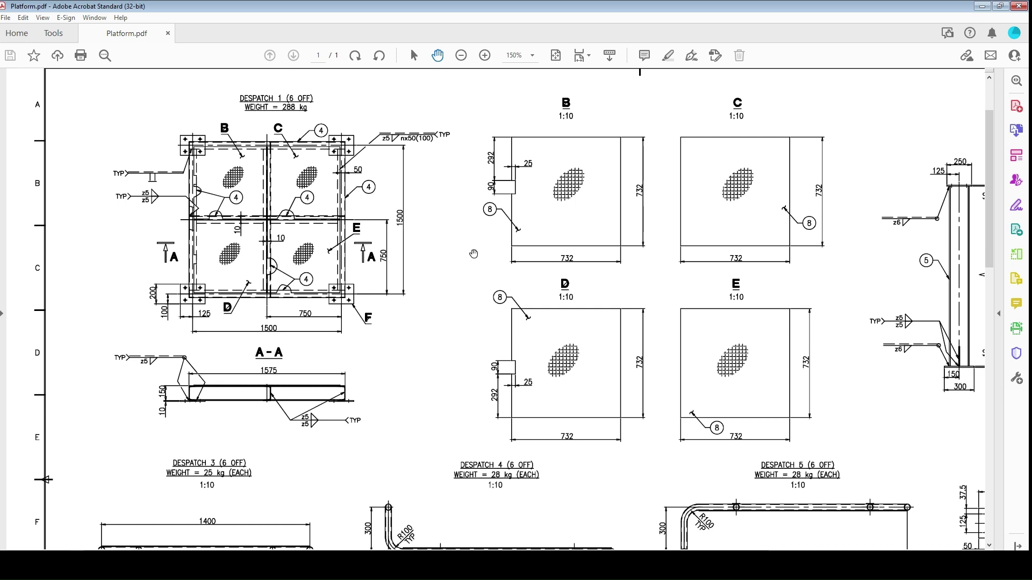
mouse_move(771, 296)
left_mouse_down()
mouse_move(611, 265)
mouse_move(529, 235)
mouse_move(762, 249)
left_mouse_up()
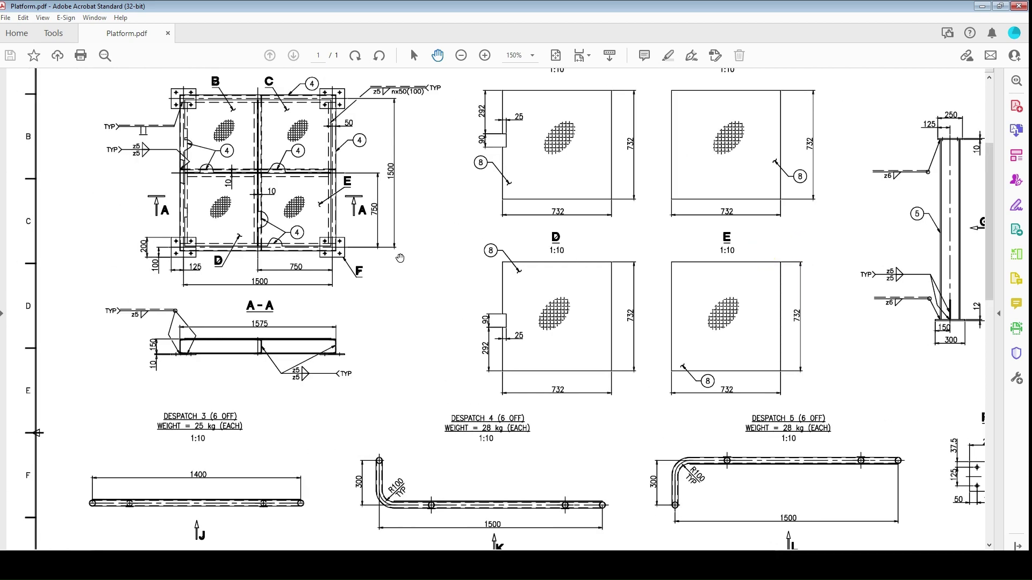
left_click_drag(442, 404, 427, 211)
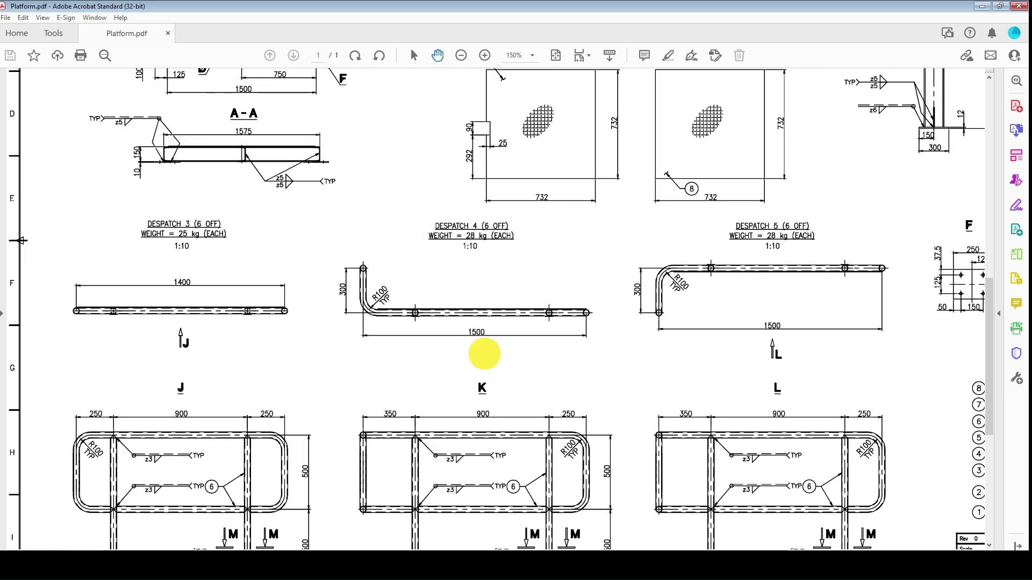
mouse_move(484, 354)
left_mouse_down()
mouse_move(478, 294)
mouse_move(497, 313)
left_mouse_up()
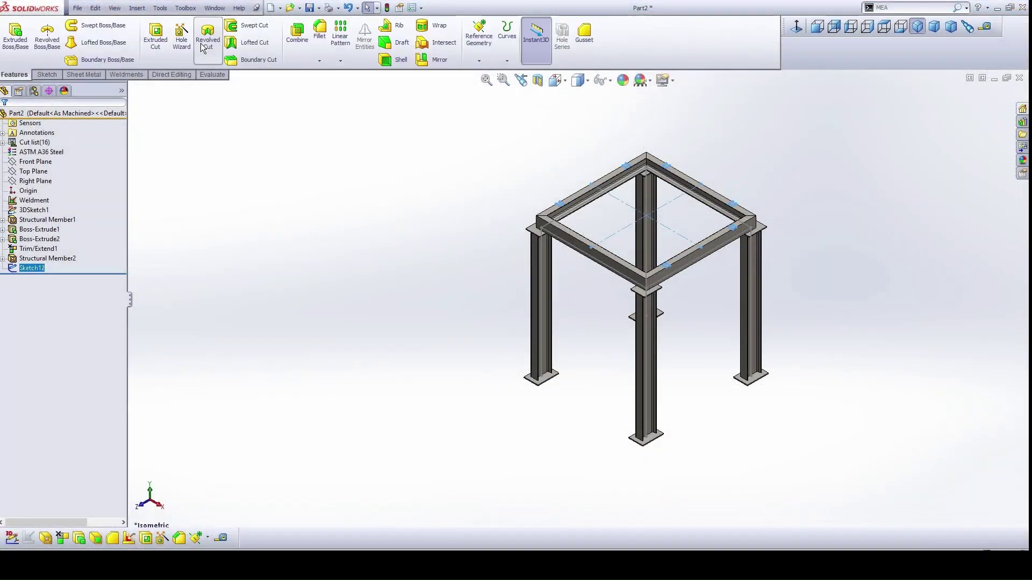
Step: Start a boss extrusion from the sketch selected on the top channel frame
left_click(14, 74)
left_click(15, 36)
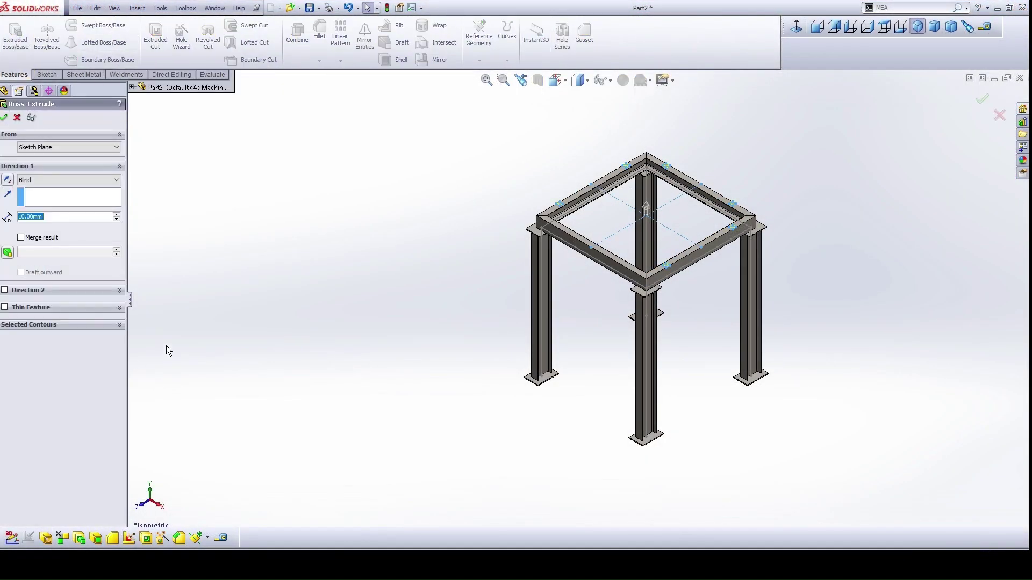